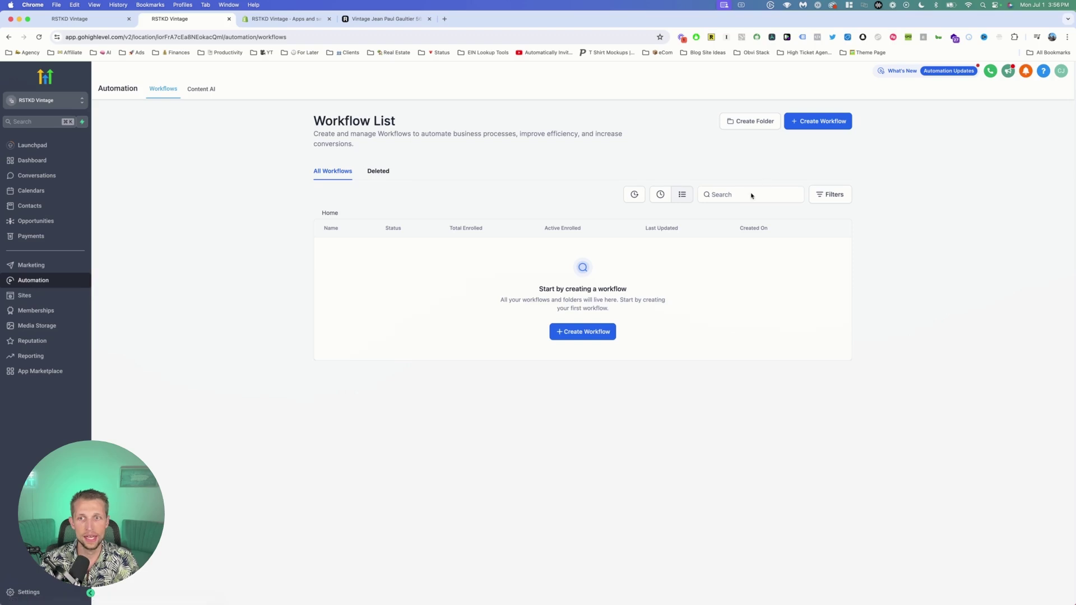
Step: Create a workflow folder named "Shopify Pipeline"
left_click(744, 121)
left_click(560, 365)
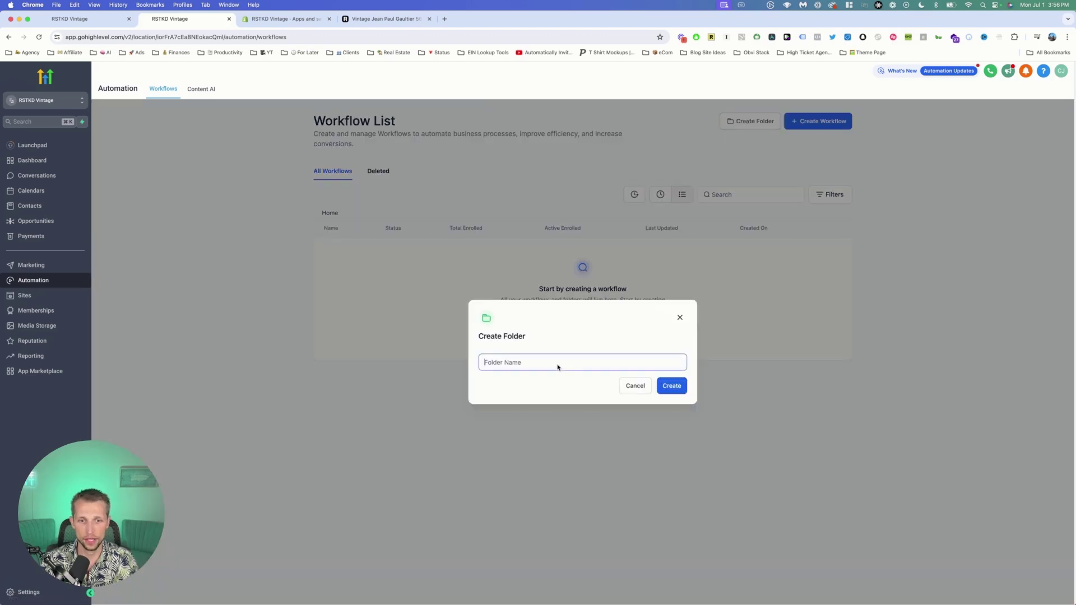
type("Shopify Pipeline")
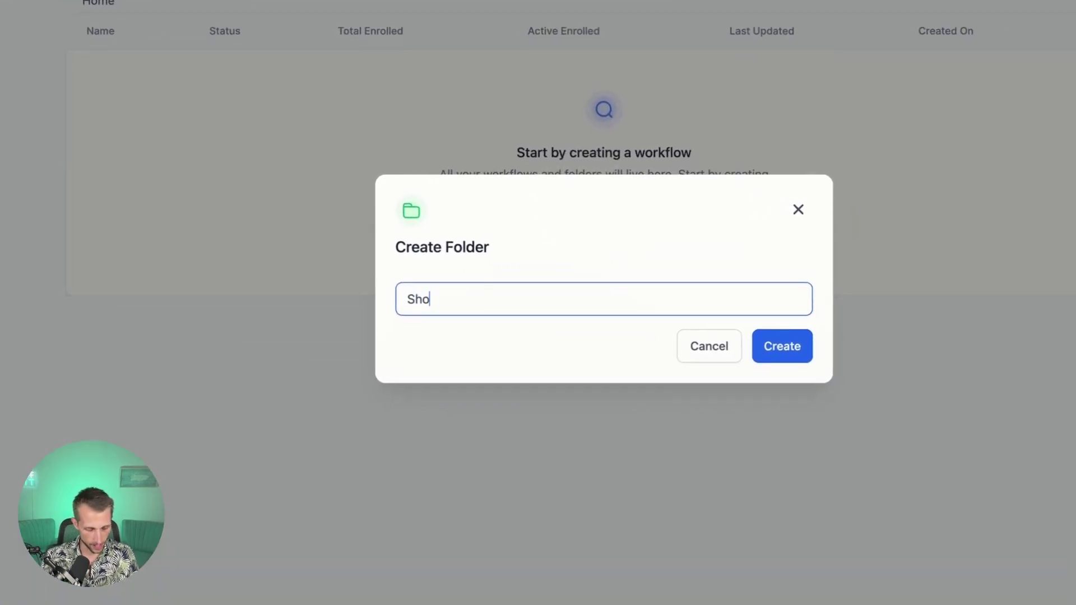
left_click(782, 350)
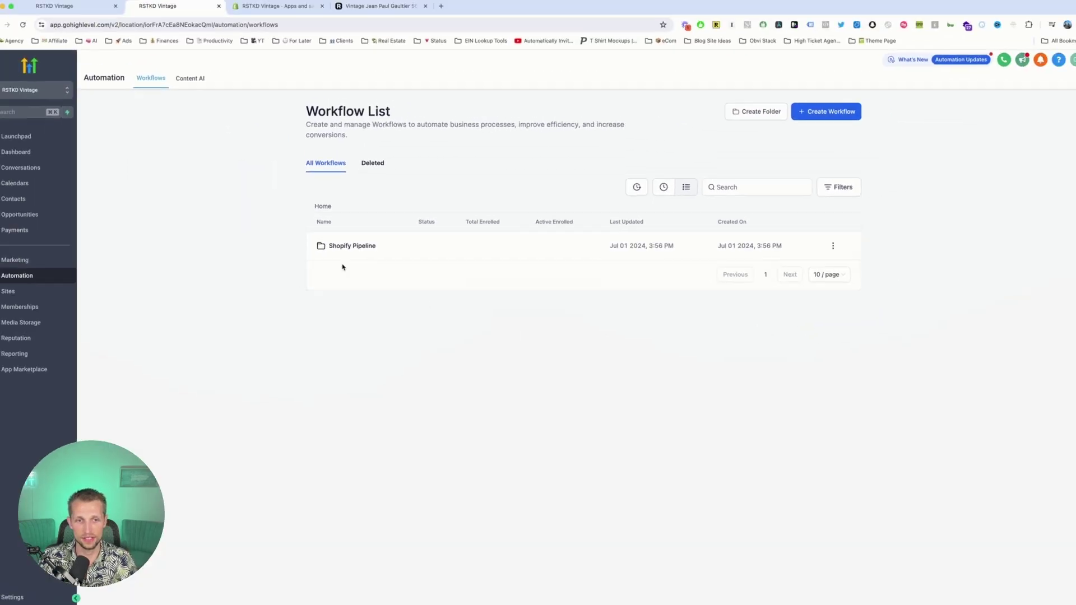
Step: Start a new workflow from scratch inside the Shopify Pipeline folder and dismiss the re-entry notice
left_click(344, 254)
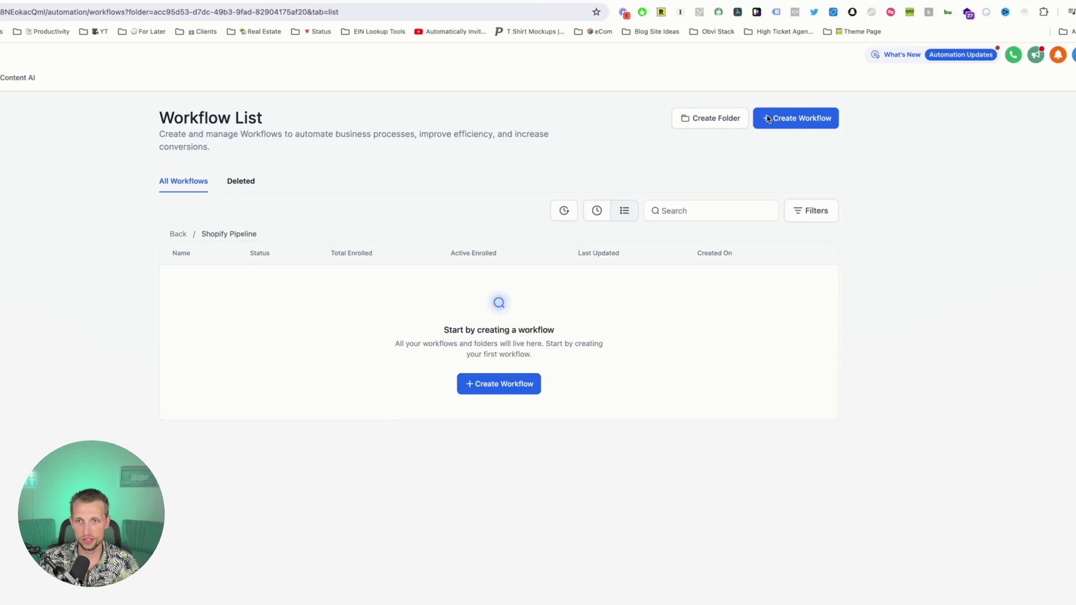
left_click(768, 119)
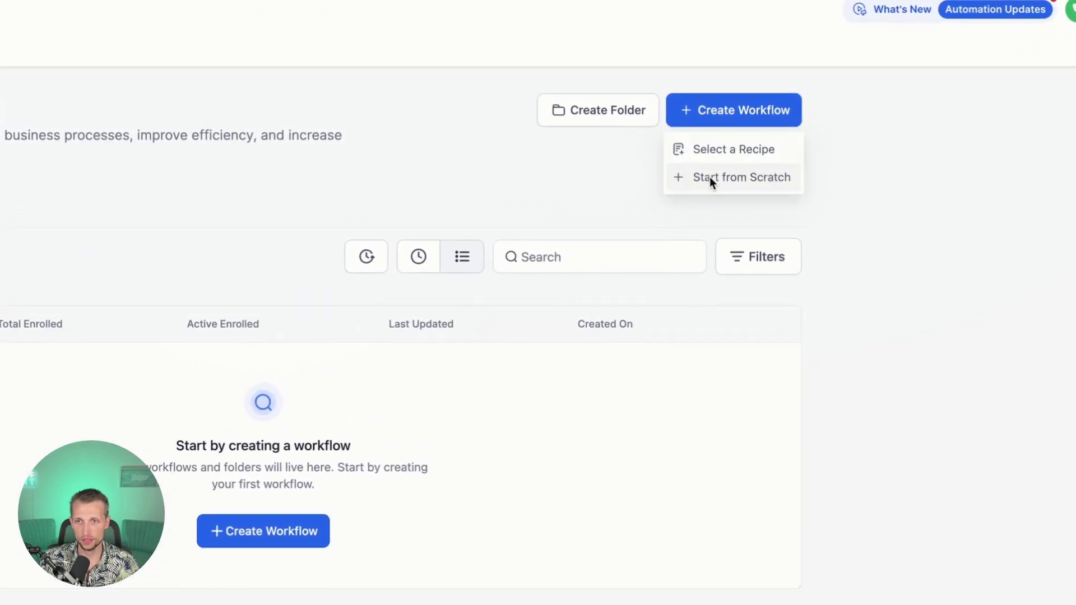
left_click(710, 178)
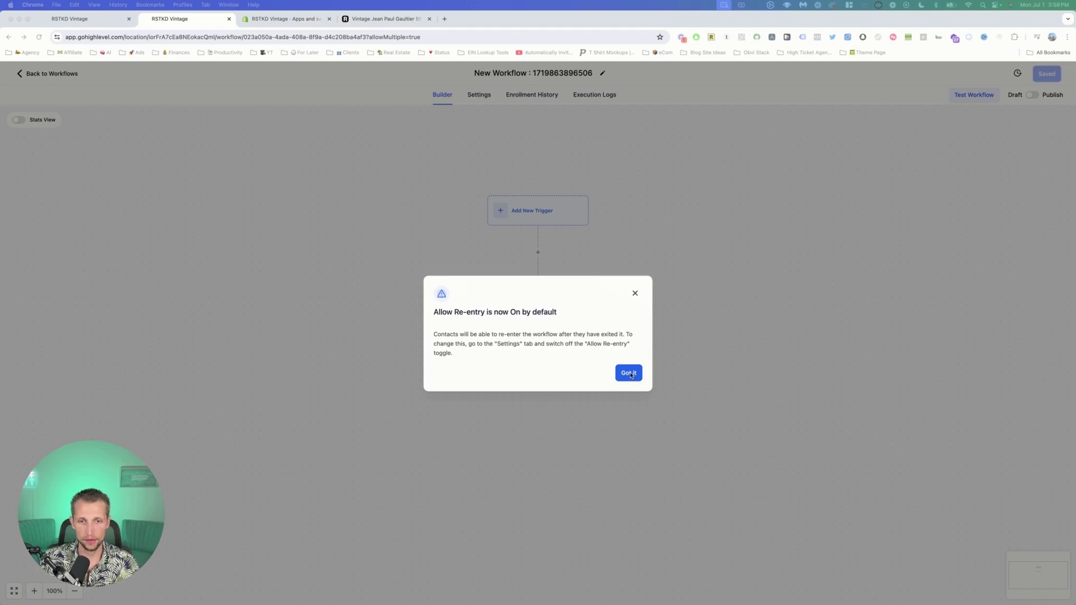
left_click(629, 373)
Step: Rename the new workflow as "1. Create opportunity in Abandoned Checkout stage"
left_click(526, 76)
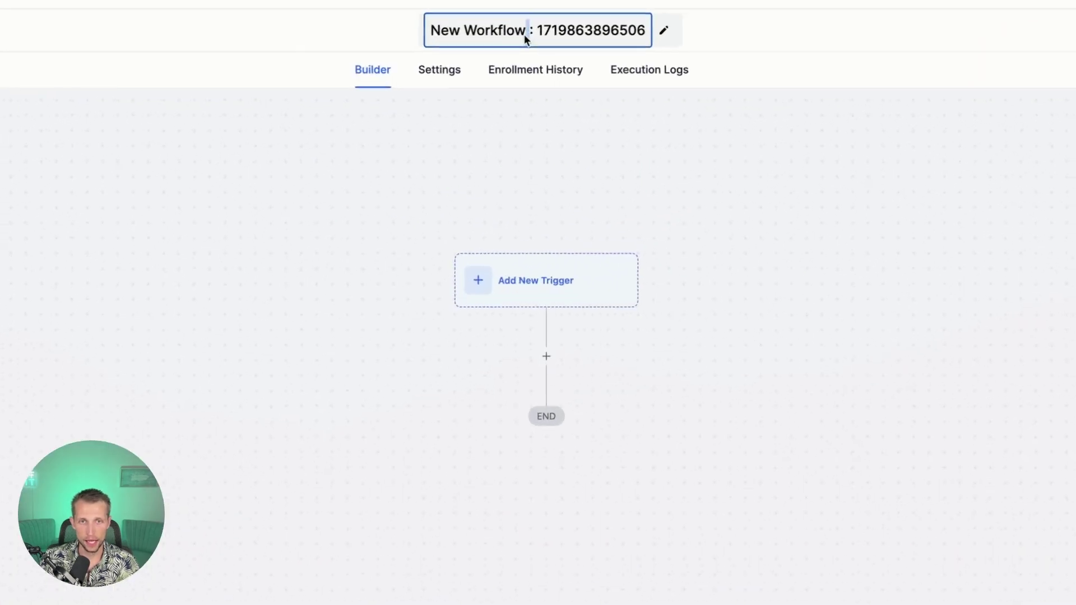
key("ctrl+a")
type("1. Create opportunity in Abandoned Checkout stage")
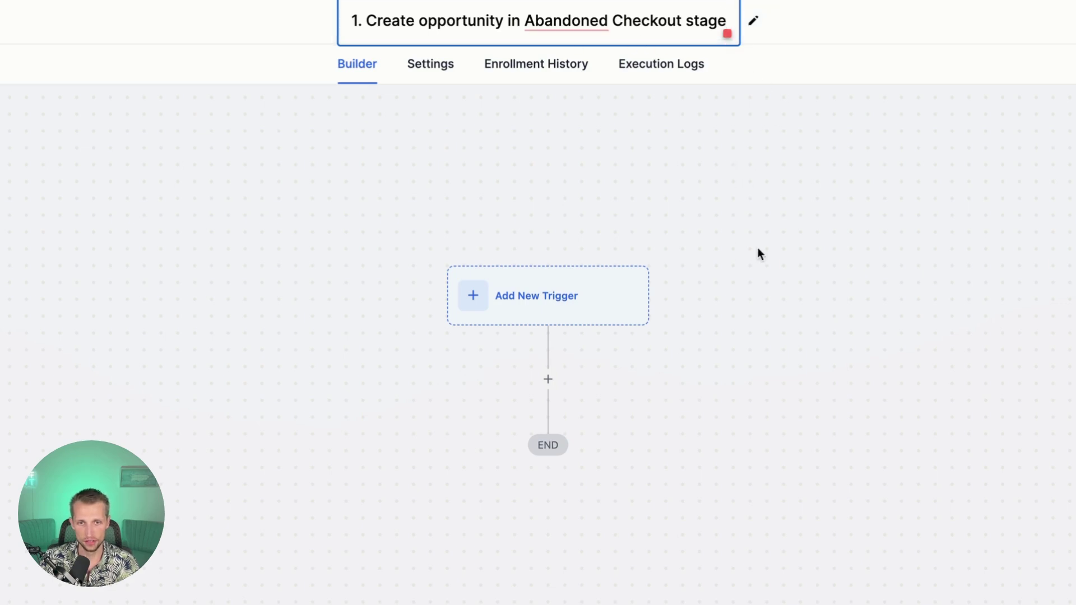
Step: Add Shopify's Abandoned Checkout as the workflow trigger and save it with its default settings
left_click(538, 300)
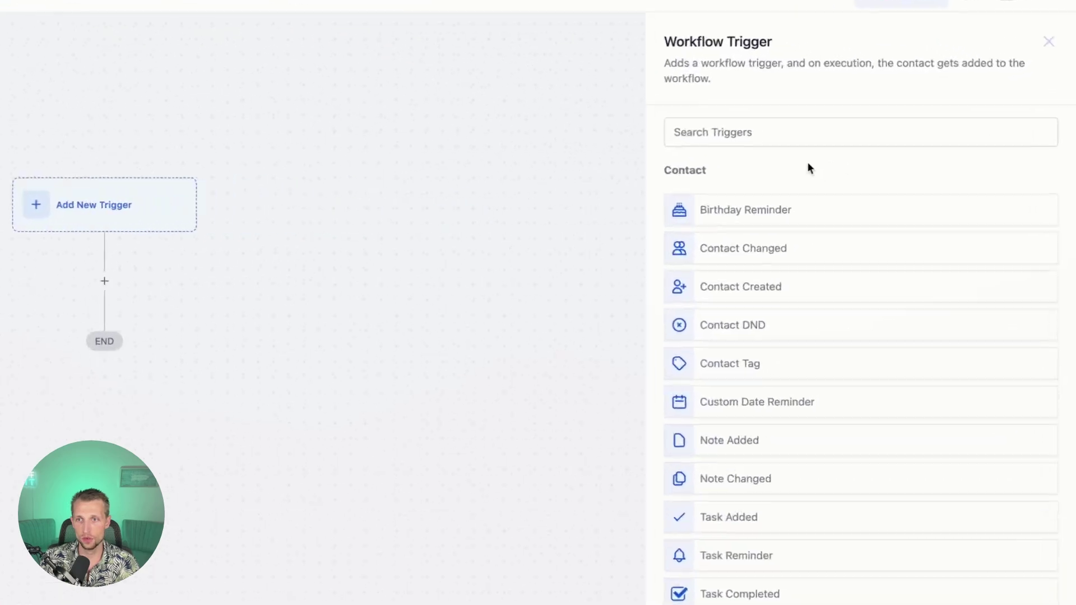
type("shop")
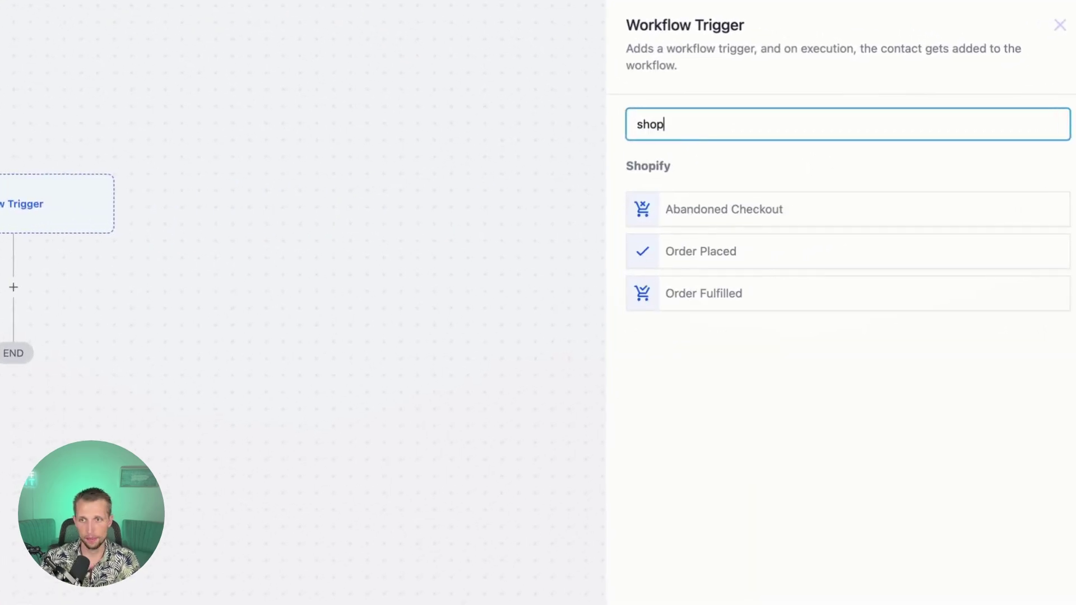
left_click(694, 215)
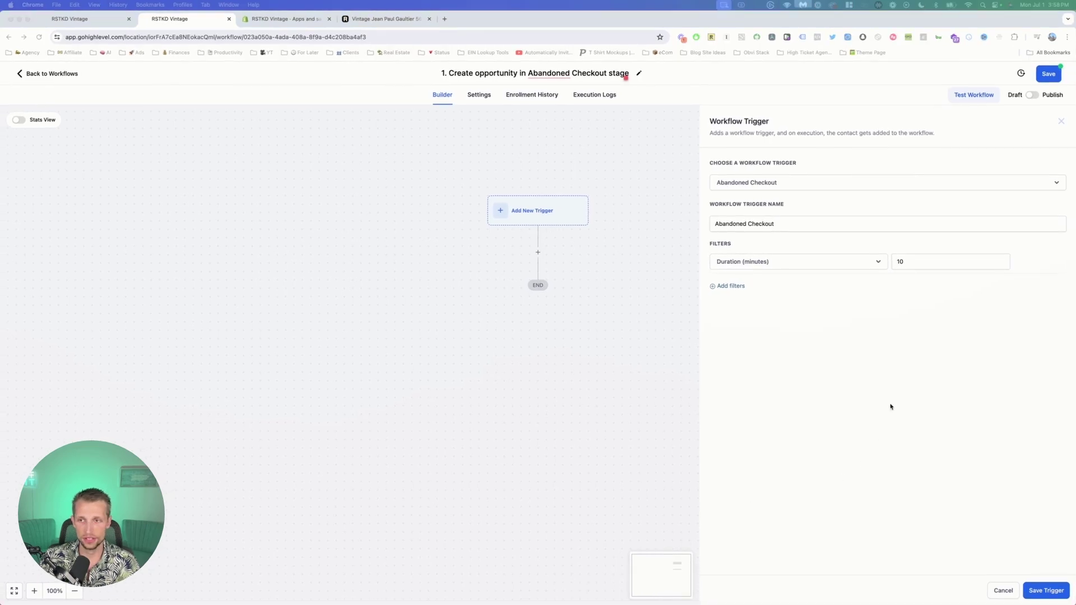
left_click(1039, 592)
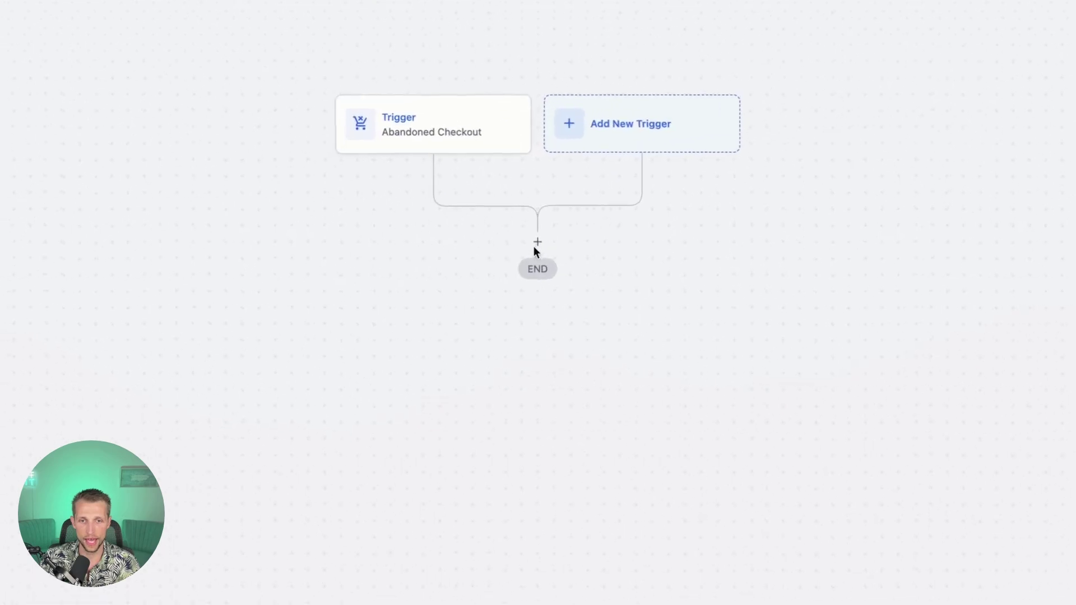
Step: Add an If / Else action below the trigger and name it "Shopify Total Price"
left_click(537, 241)
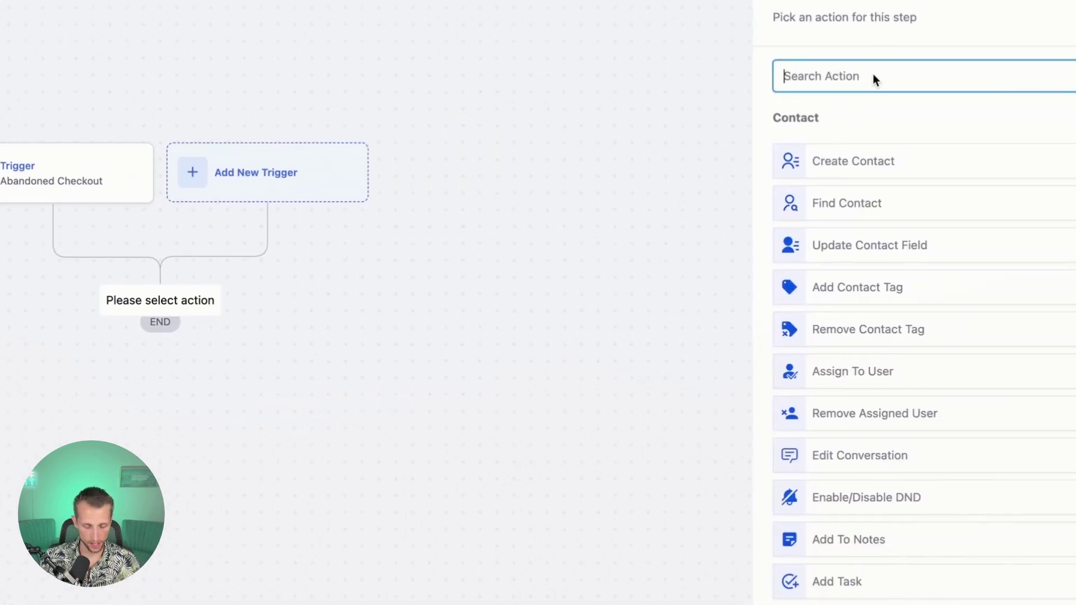
type("if")
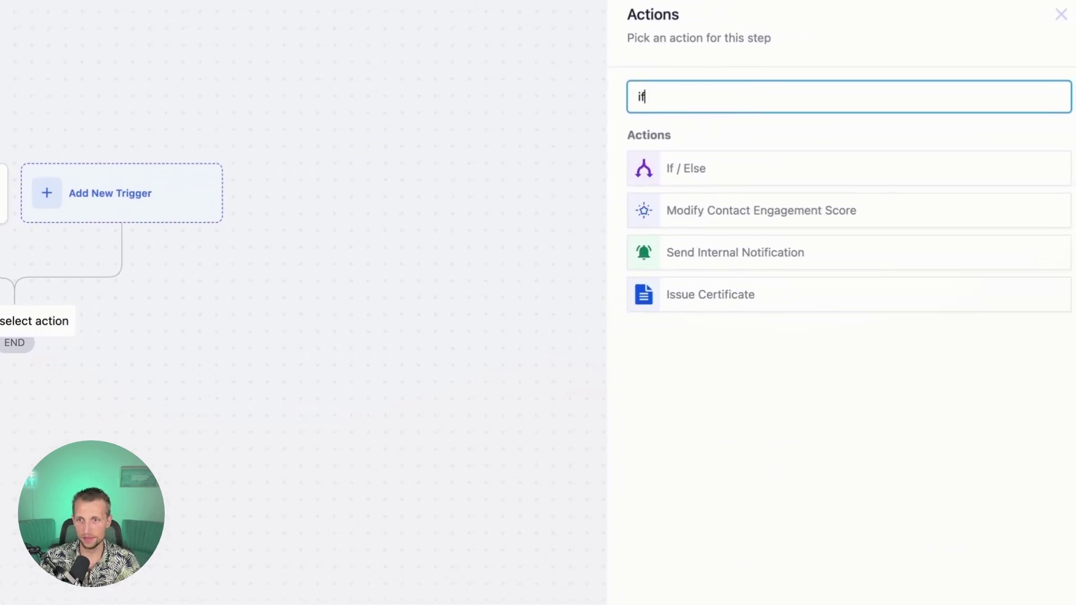
left_click(727, 174)
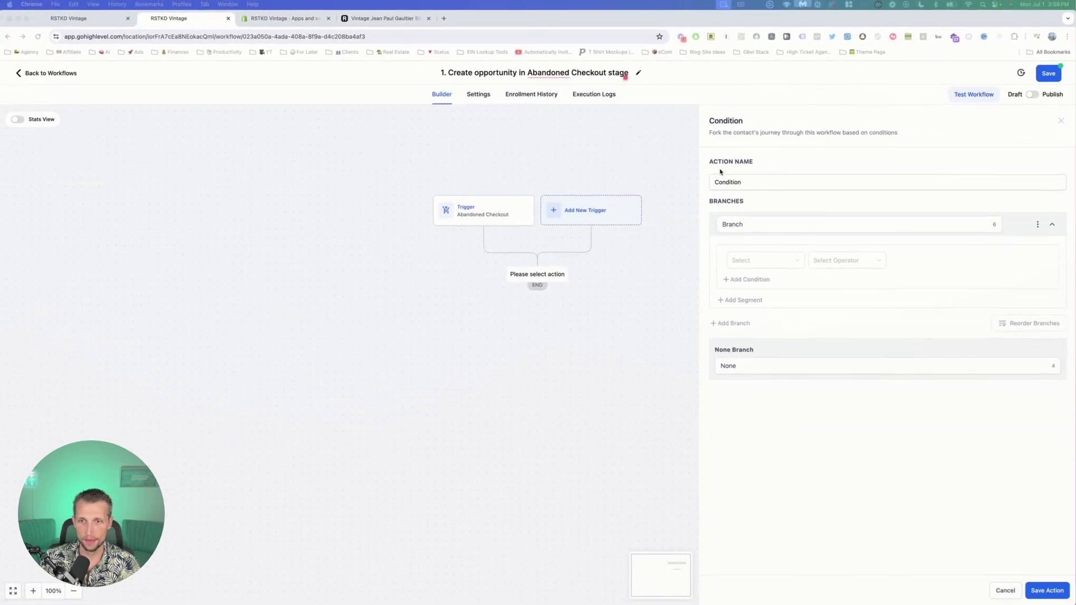
double_click(725, 183)
type("S")
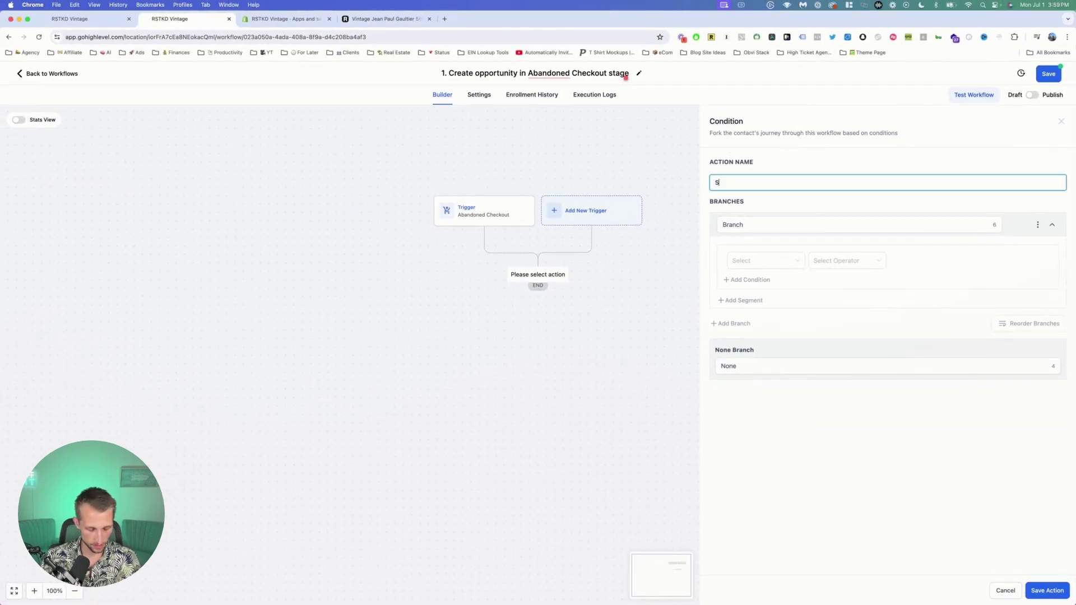
type("hopify Total Price")
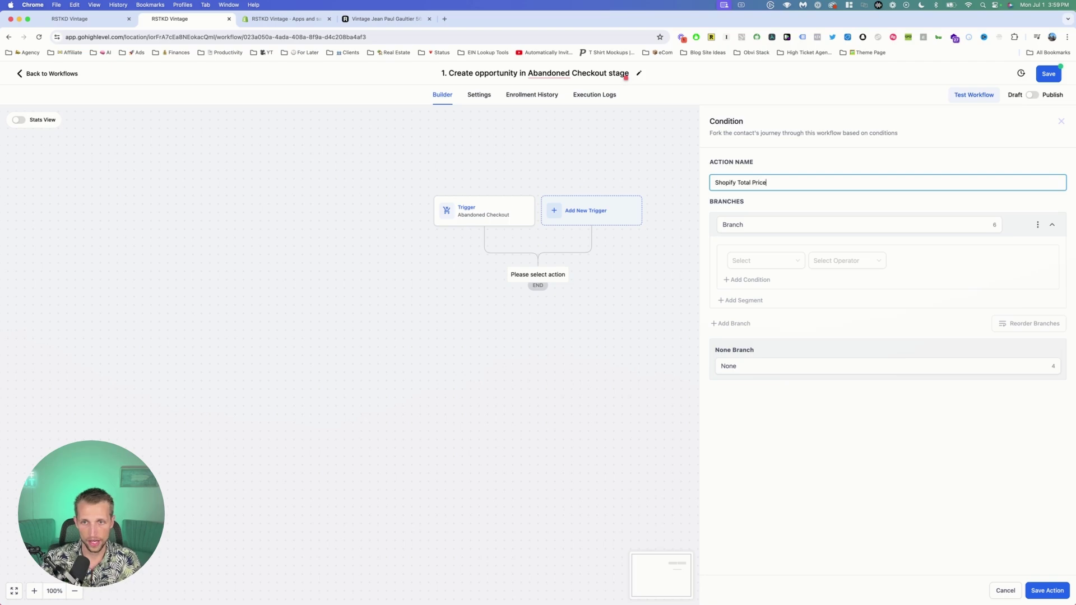
Step: Check the stages of the Shopify Abandoned Checkouts pipeline and name the condition's first branch "Less than or equal to $499.99"
double_click(755, 227)
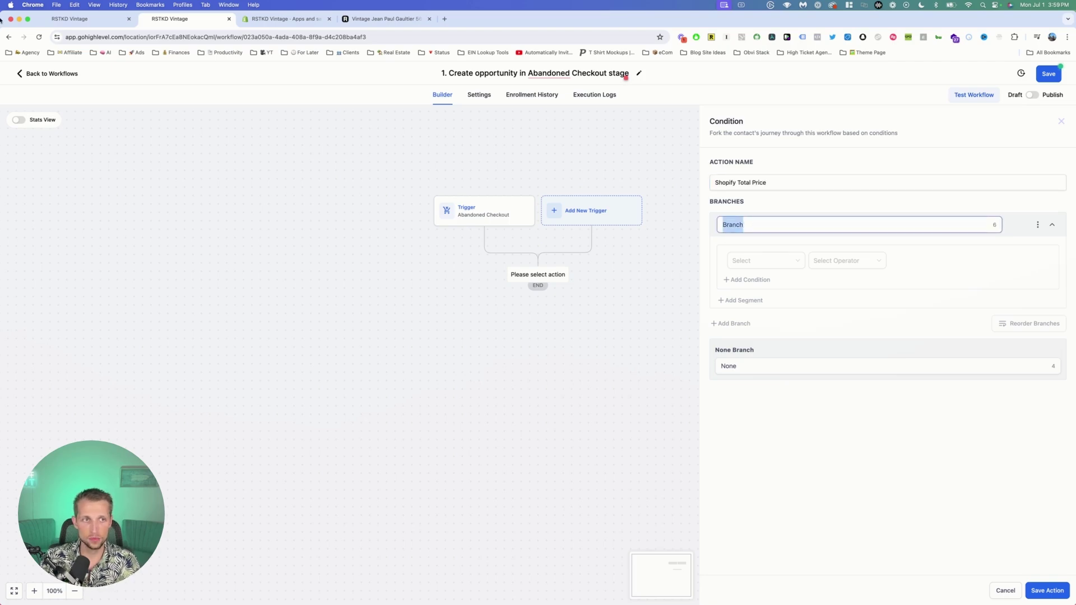
left_click(78, 21)
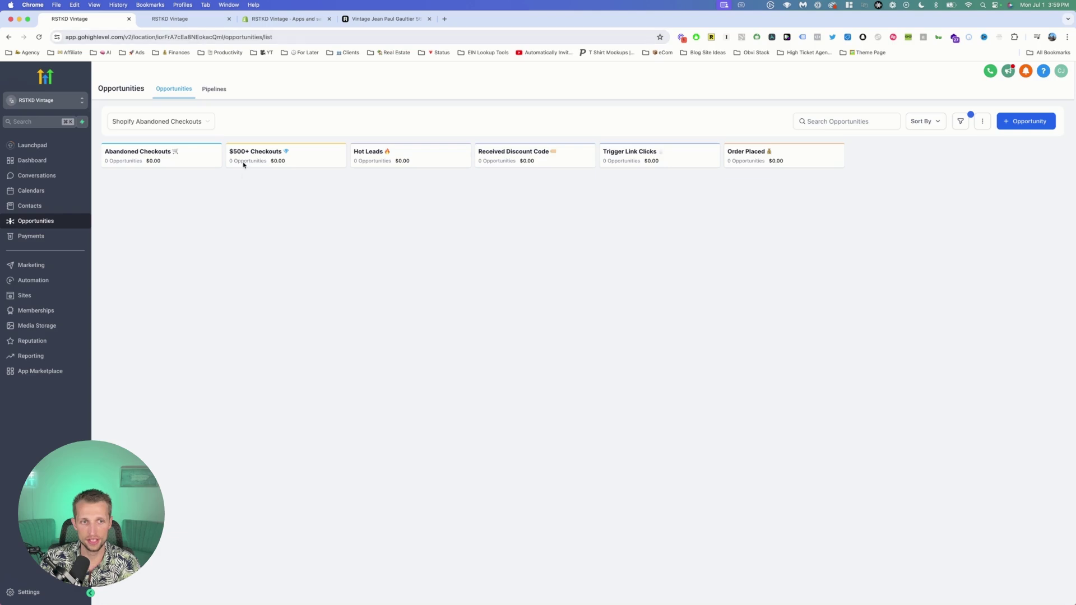
key("ctrl+Tab")
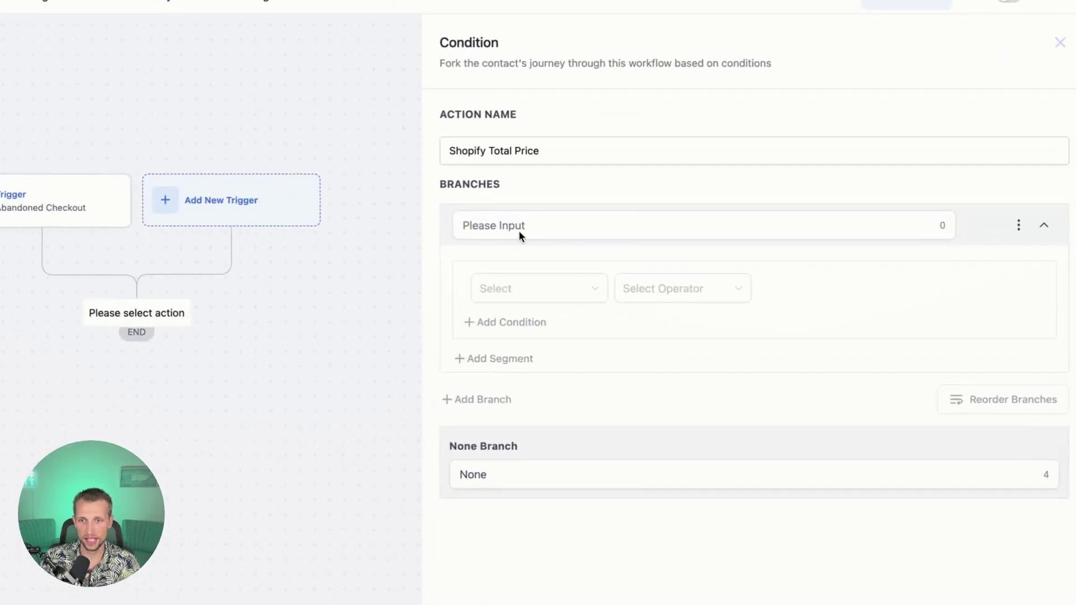
left_click(754, 222)
type("Less than or equal to $499.99")
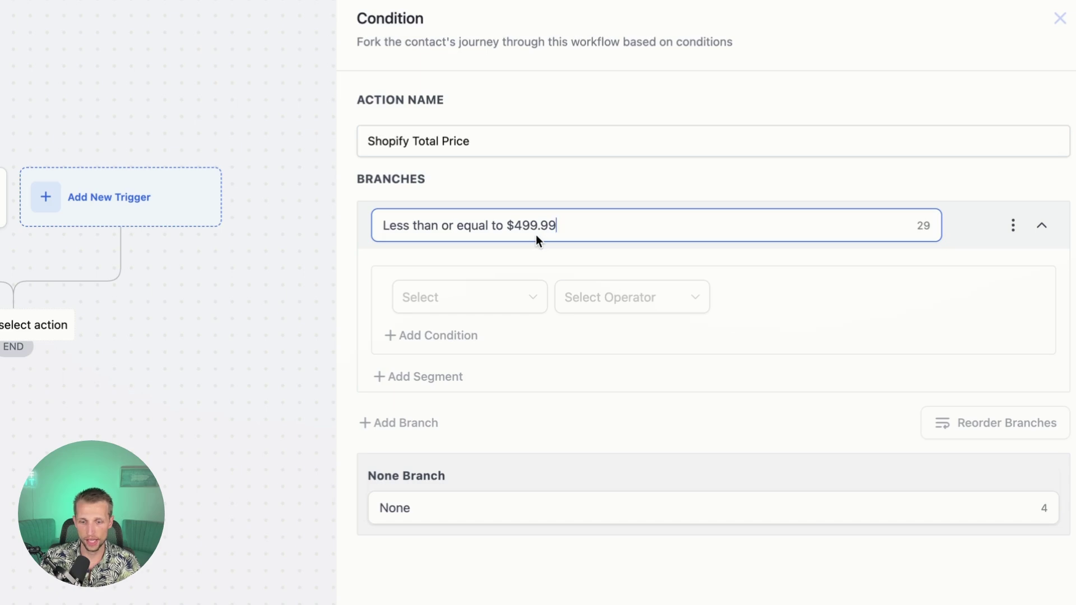
Step: Base the first branch's condition on the Shopify Total Price
left_click(489, 306)
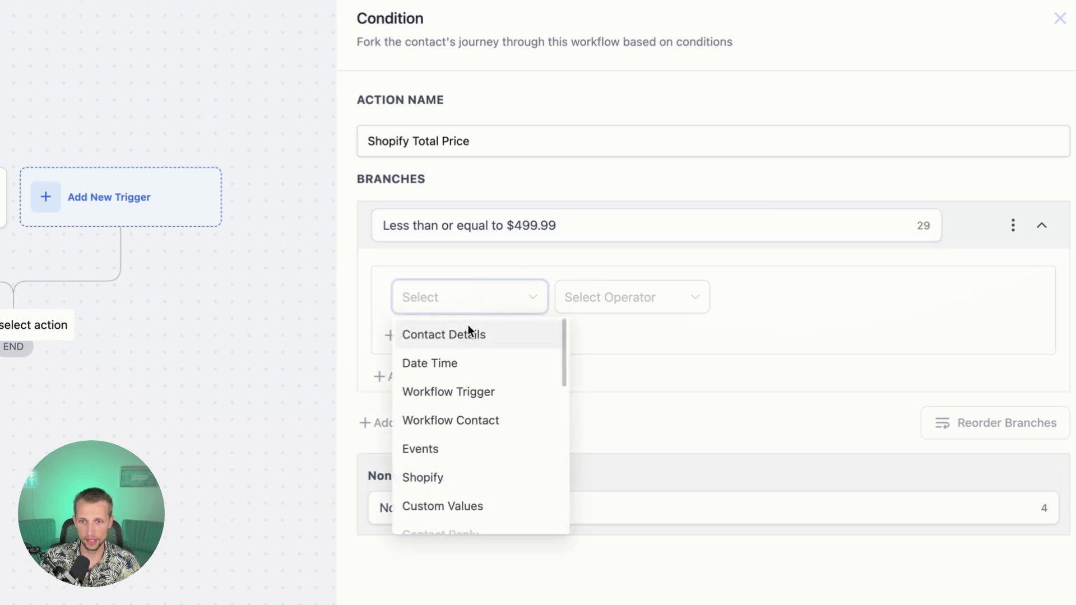
scroll(489, 443, "down", 6)
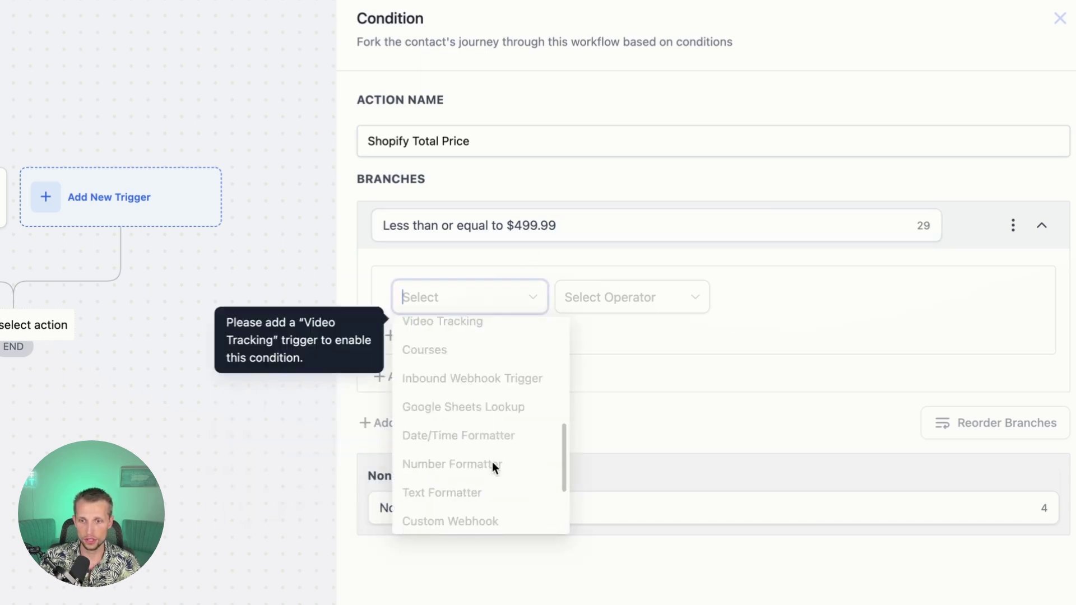
scroll(492, 462, "down", 3)
scroll(492, 462, "up", 10)
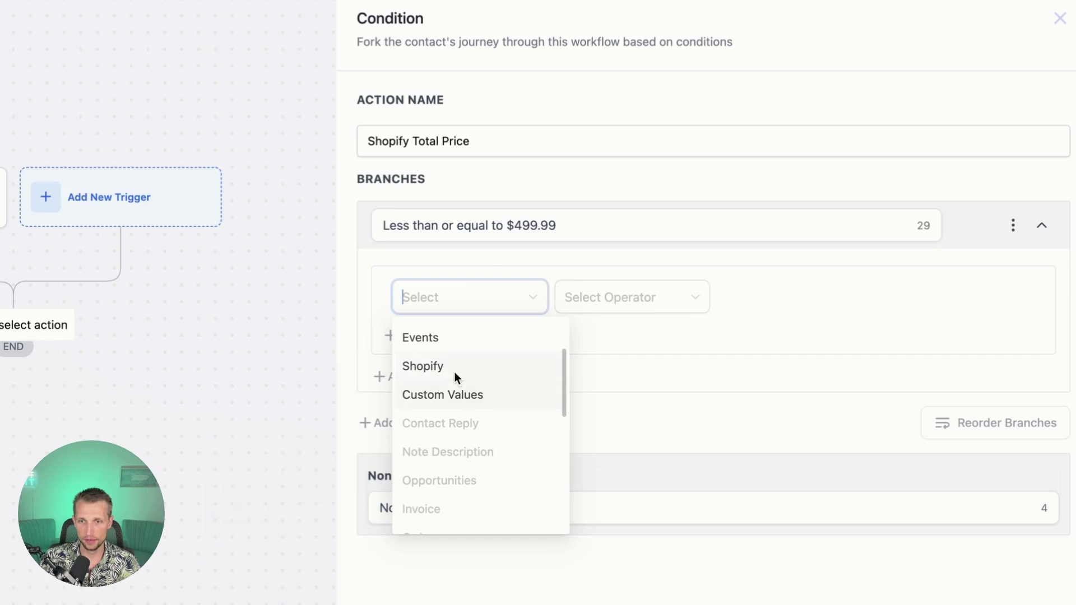
left_click(453, 369)
scroll(466, 419, "down", 1)
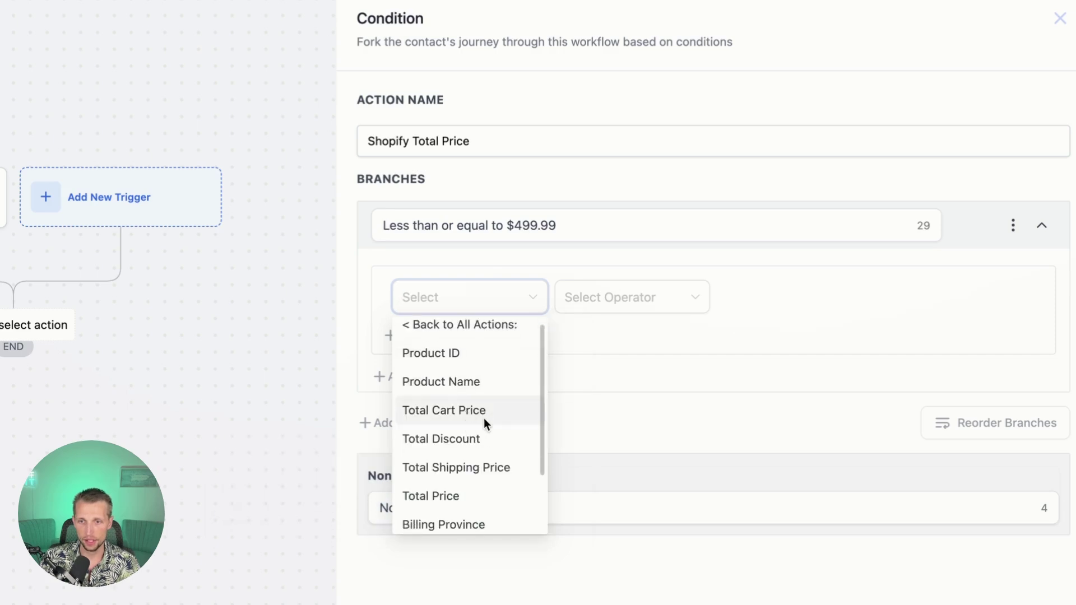
left_click(480, 496)
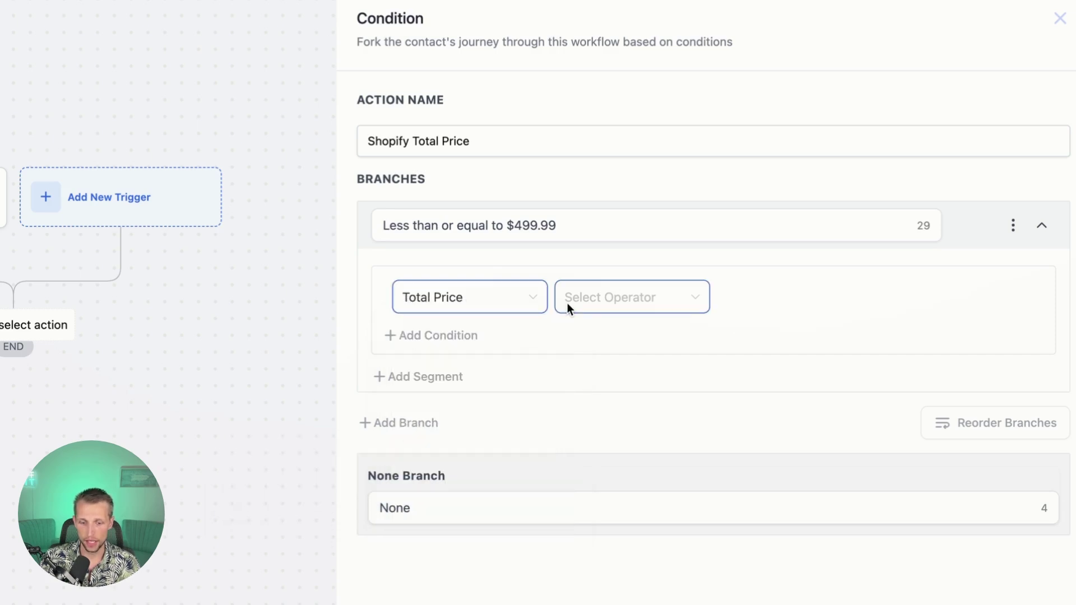
Step: Set the first branch's condition to less than or equal to 499.99 and save the action
left_click(577, 299)
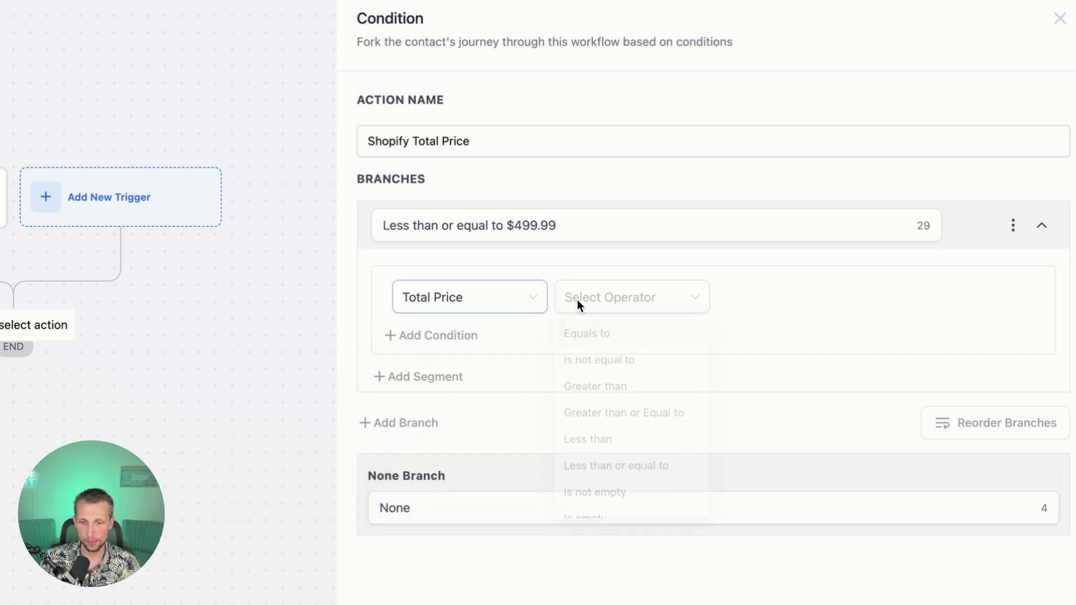
left_click(632, 477)
left_click(733, 297)
type("499.99")
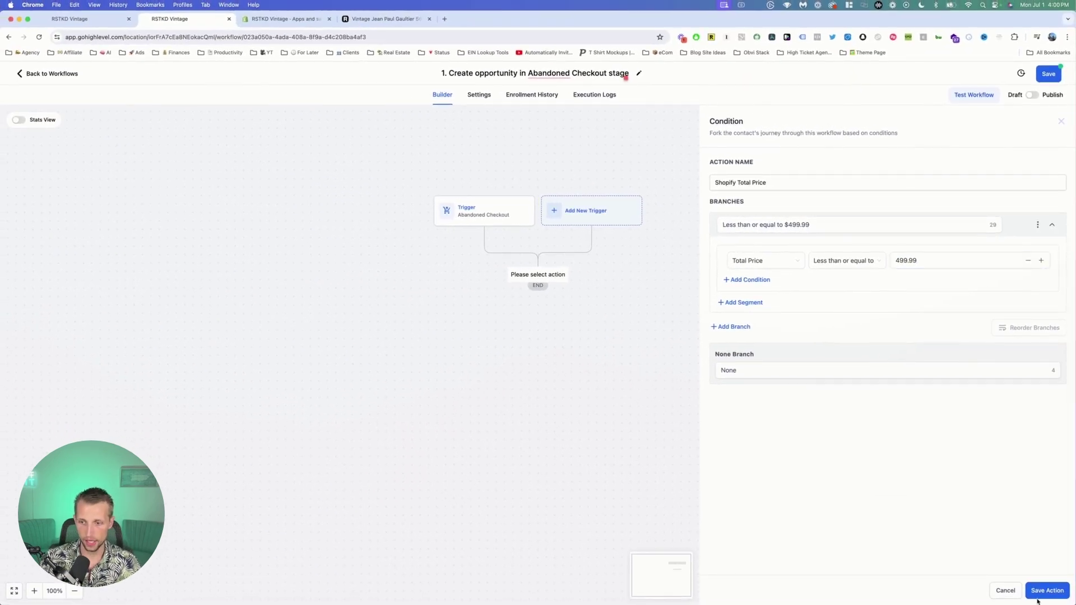
left_click(1040, 593)
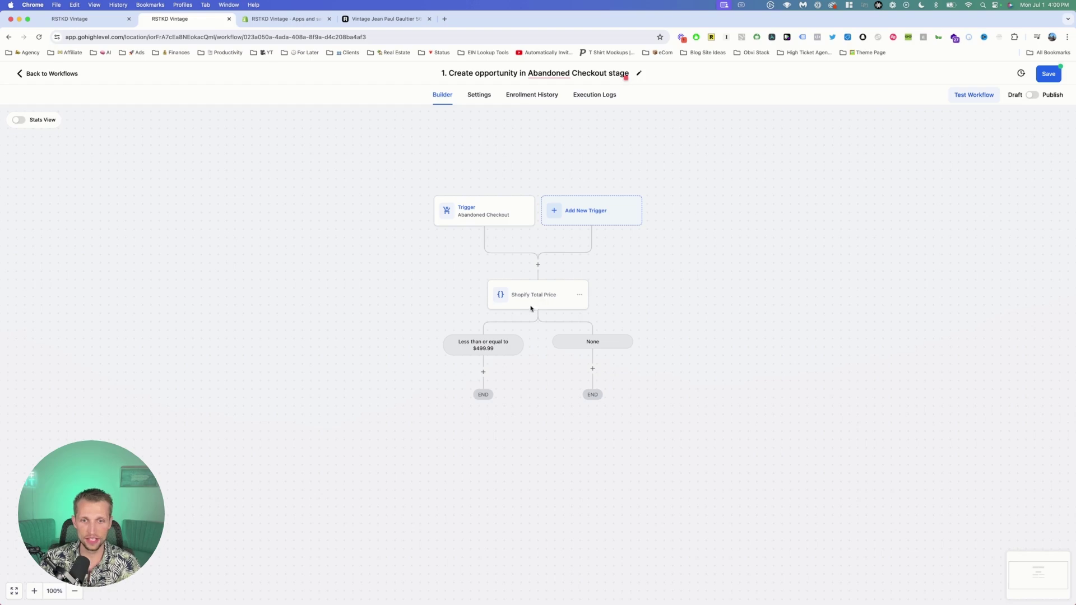
Step: Reopen the Shopify Total Price condition and add a second branch named "Greater than $500"
left_click(593, 341)
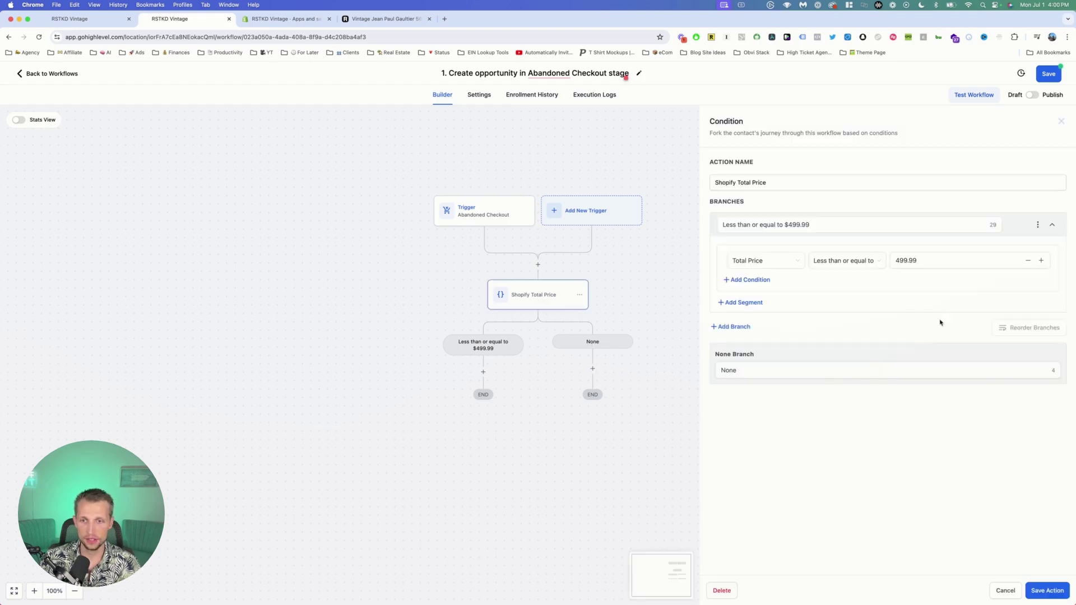
left_click(738, 327)
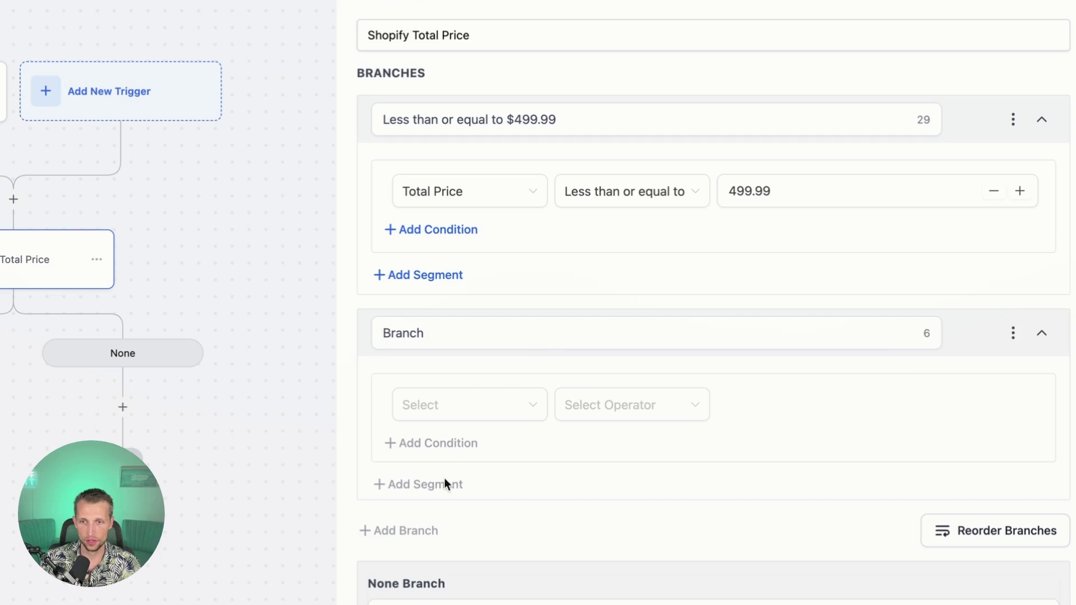
double_click(443, 339)
type("Greater than $500")
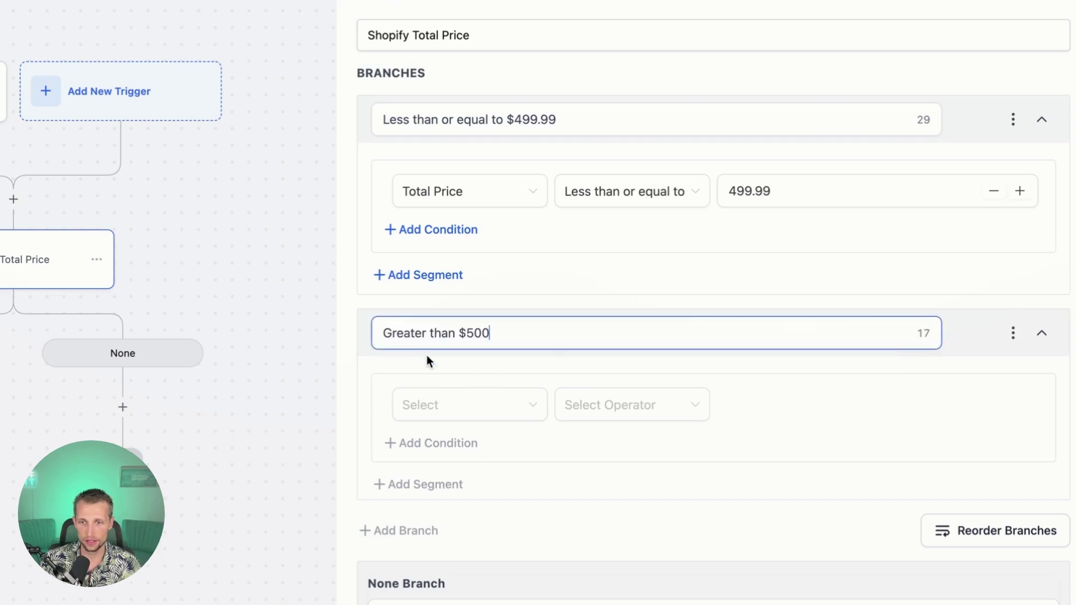
Step: Base the "Greater than $500" branch's condition on the Shopify Total Price
left_click(454, 404)
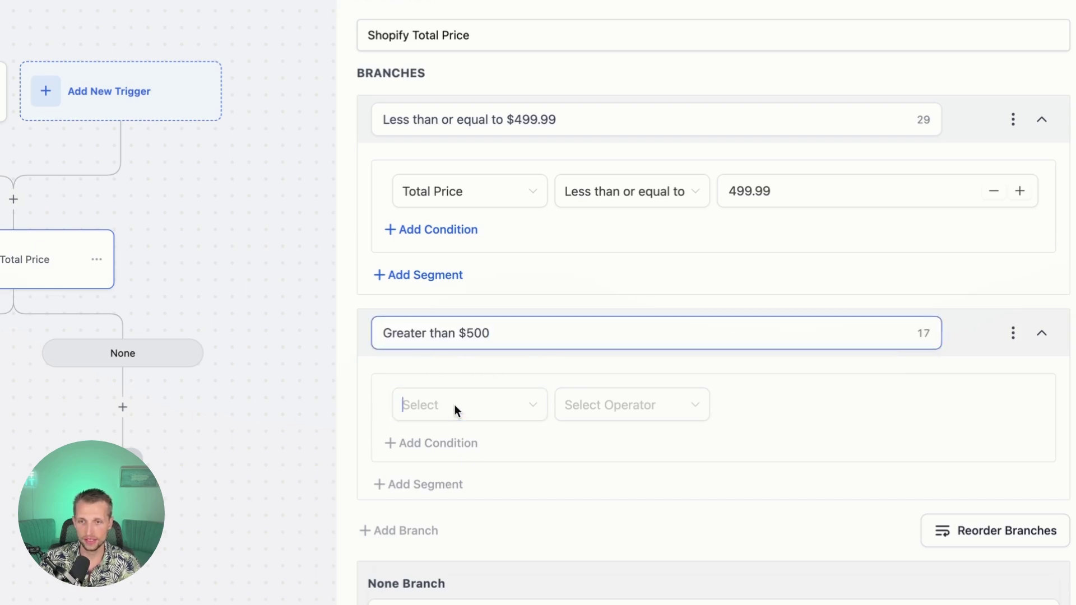
left_click(444, 586)
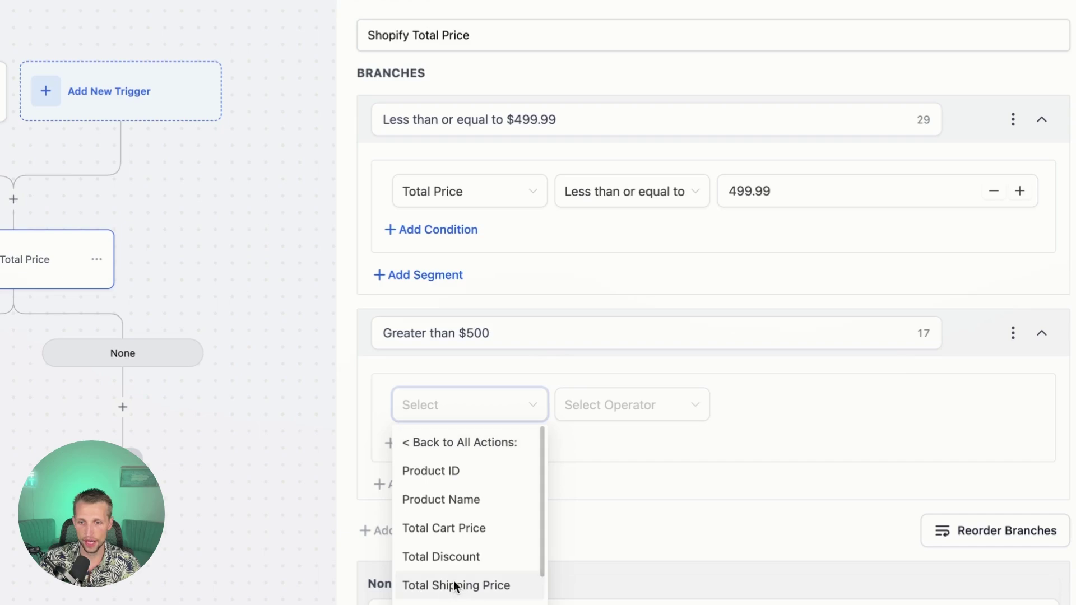
scroll(458, 530, "down", 1)
left_click(461, 584)
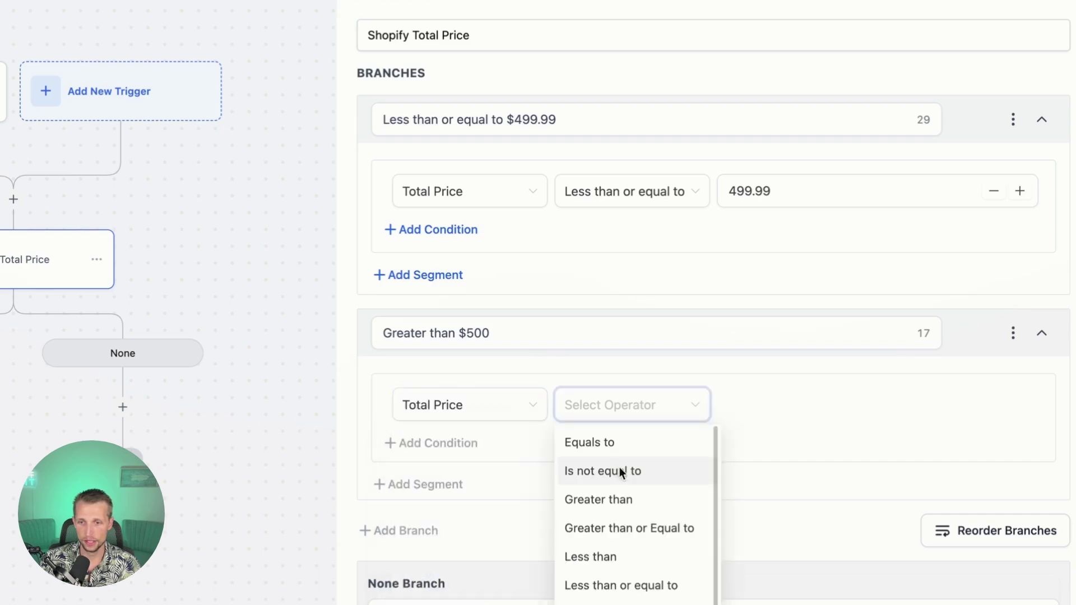
Step: Set the "Greater than $500" branch's condition to greater than 500 and save the action
left_click(627, 501)
left_click(729, 405)
type("500")
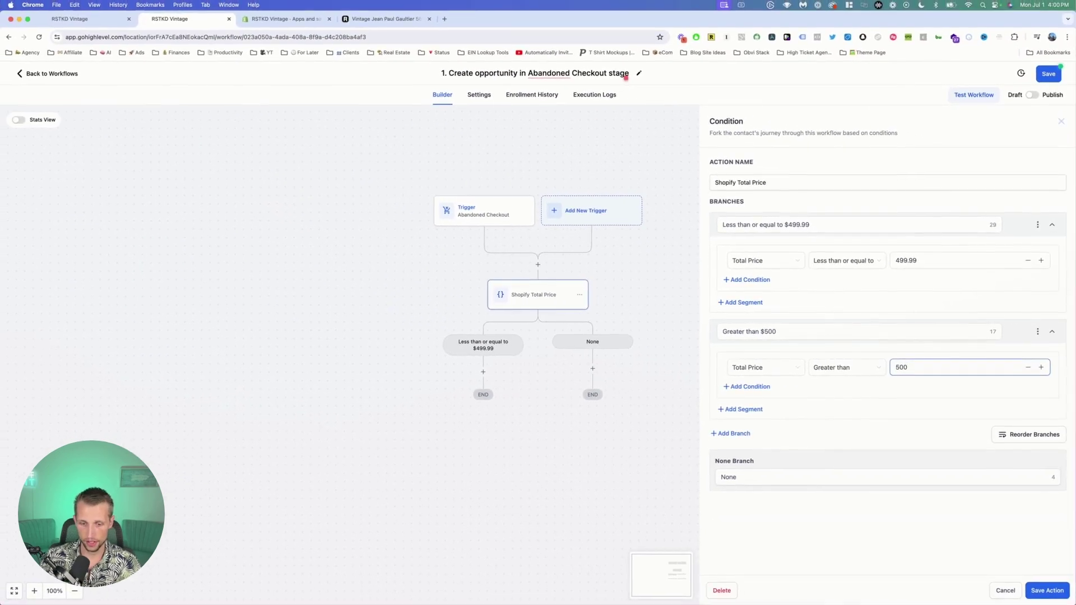
left_click(1047, 597)
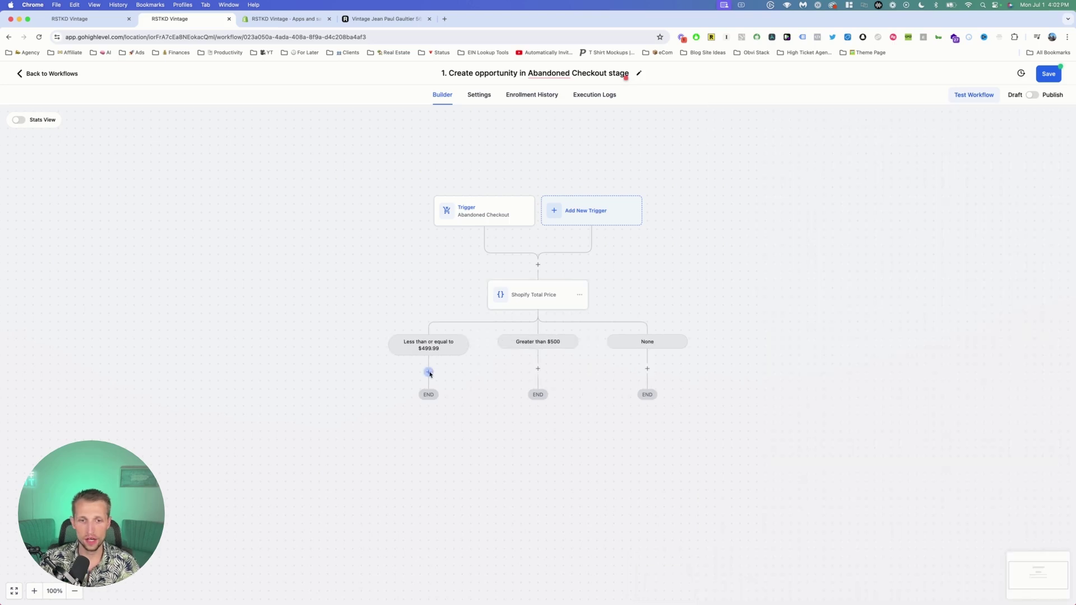
Step: Add a Create/Update Opportunity action to the "Less than or equal to $499.99" branch and rename it "Create Opportunity"
left_click(429, 372)
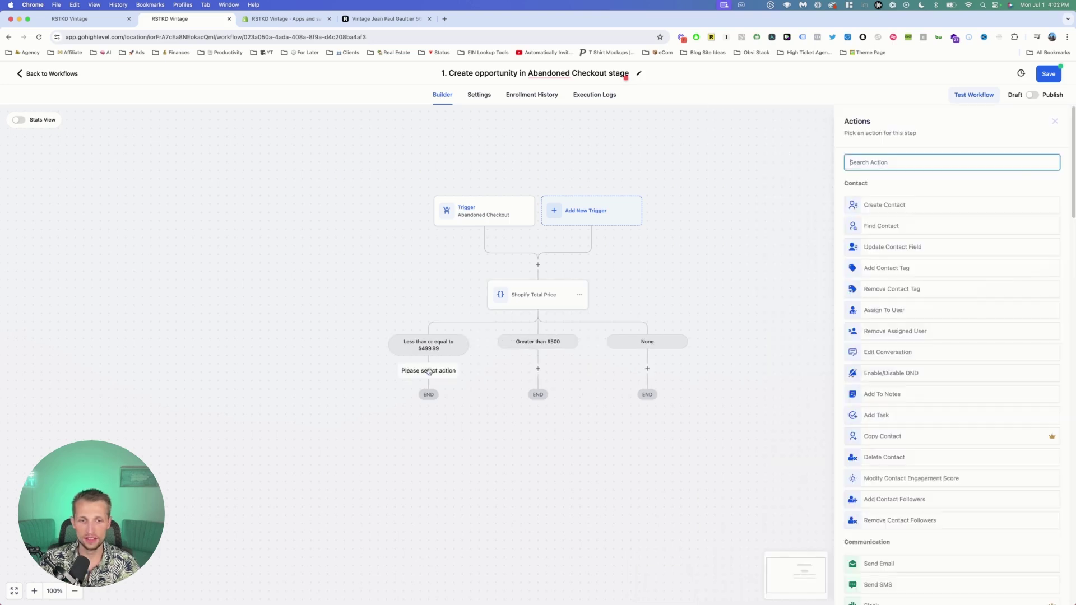
type("dre")
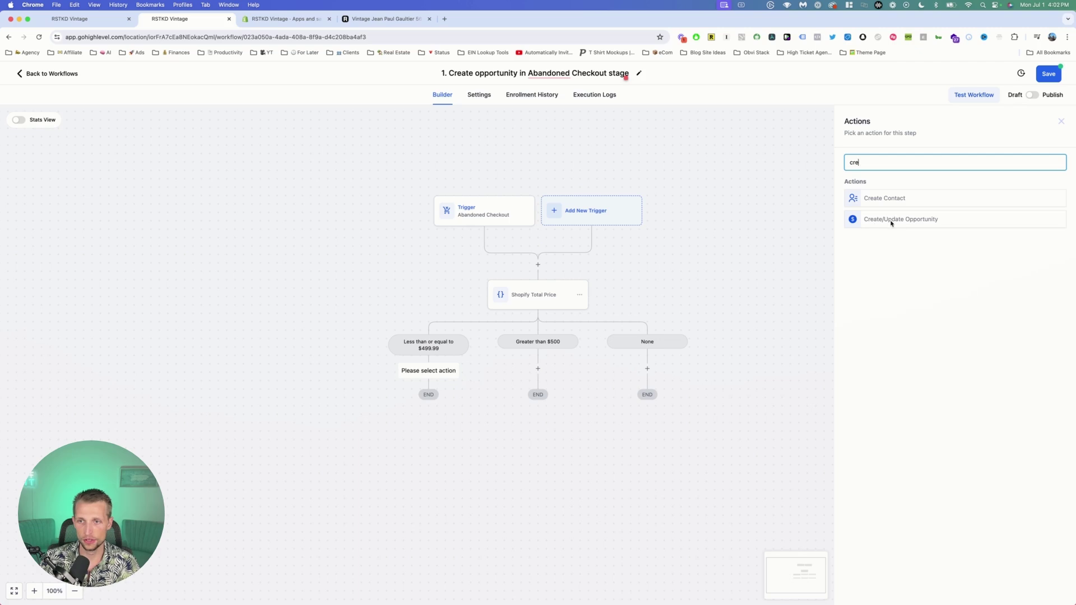
left_click(909, 221)
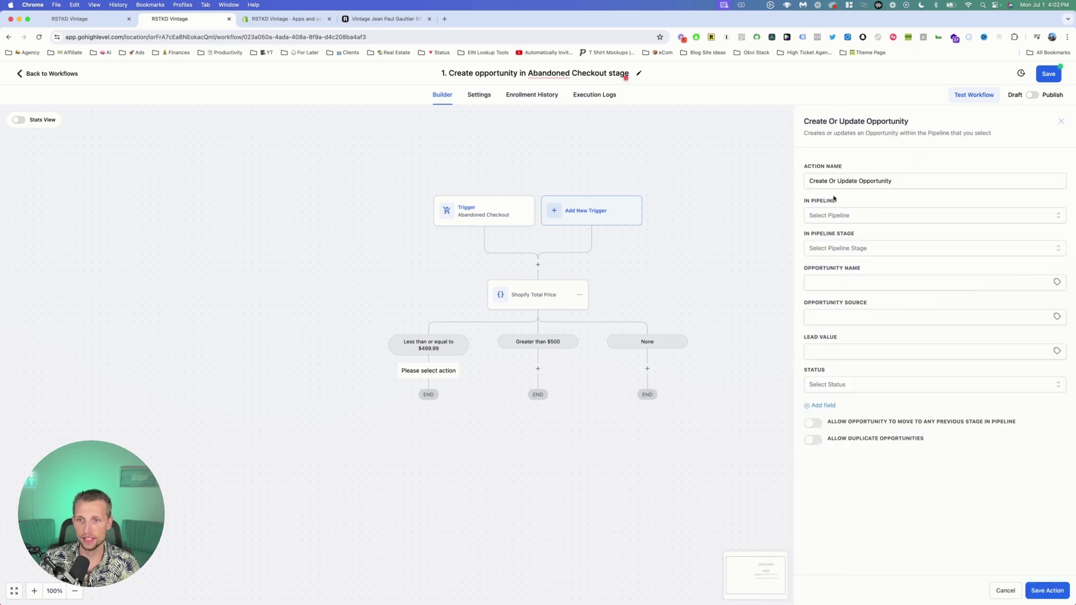
left_click_drag(830, 181, 858, 183)
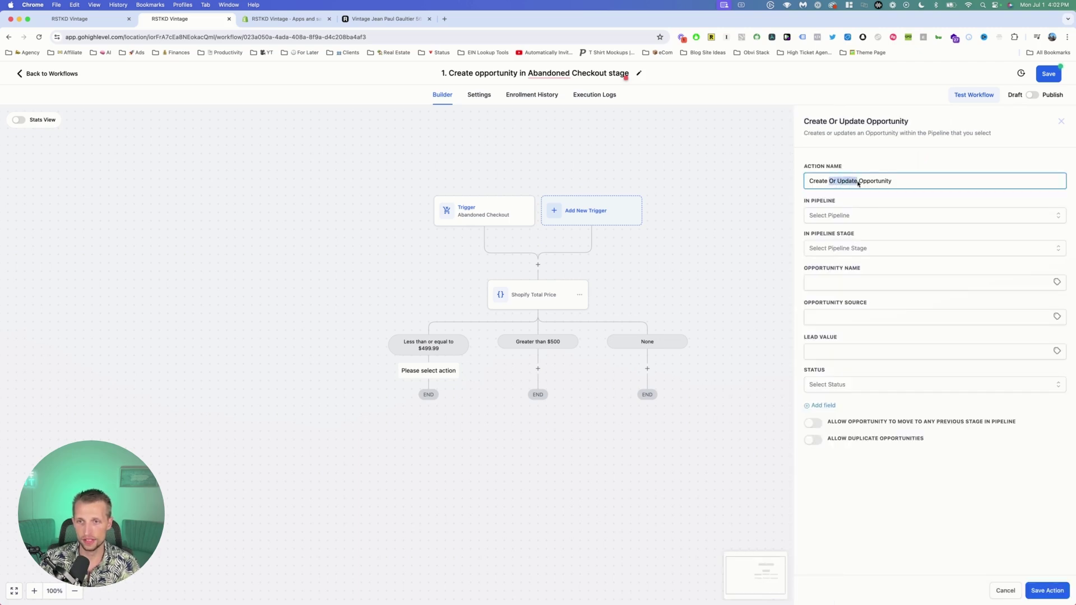
key("BackSpace")
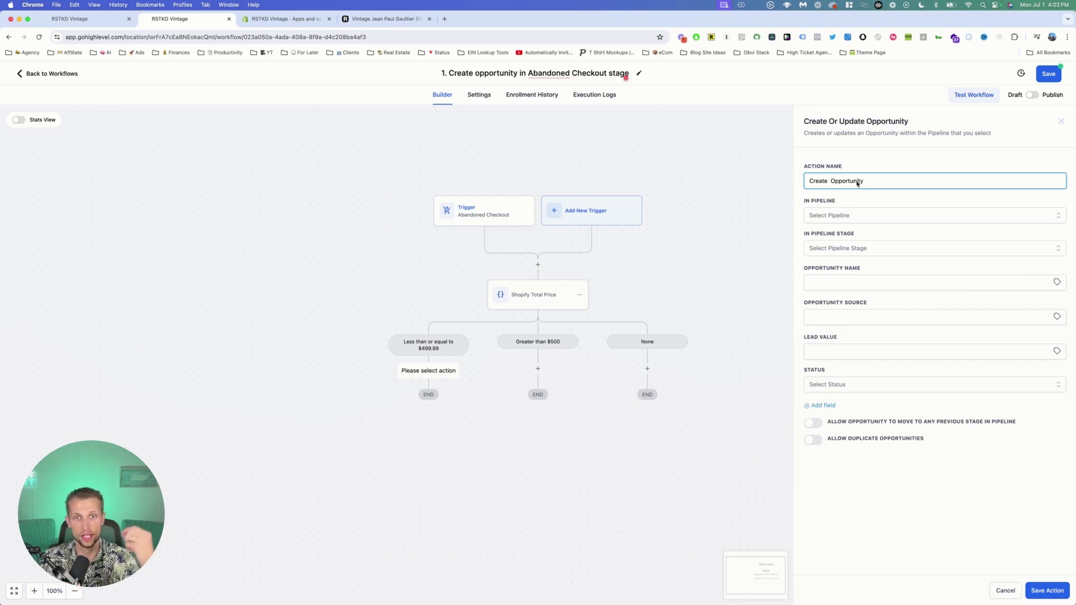
key("BackSpace")
Step: Assign the opportunity to the Shopify Abandoned Checkouts pipeline at the Abandoned Checkouts stage
left_click(863, 216)
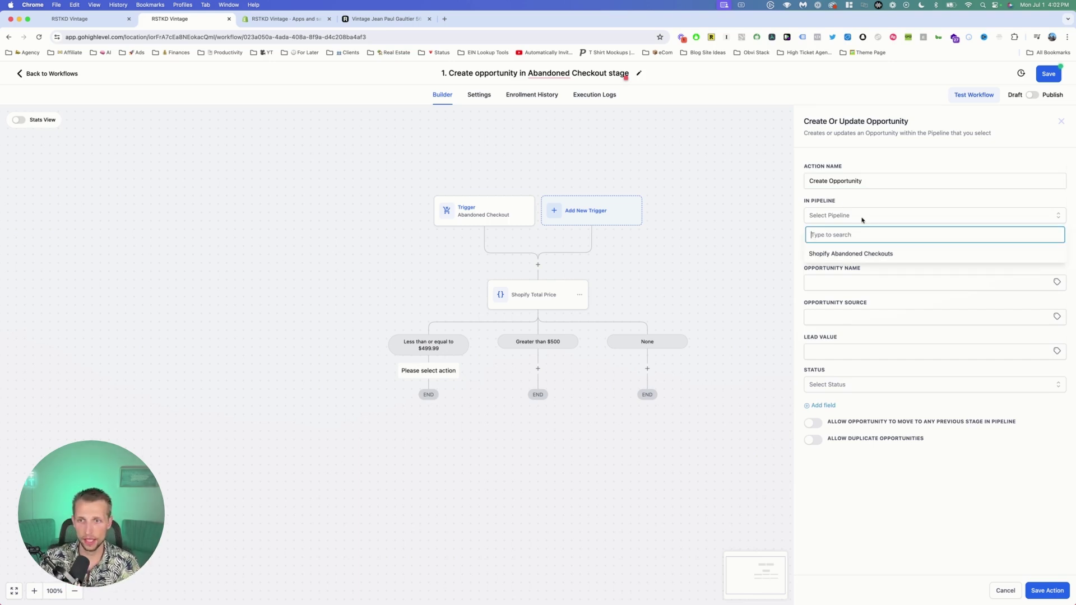
left_click(847, 253)
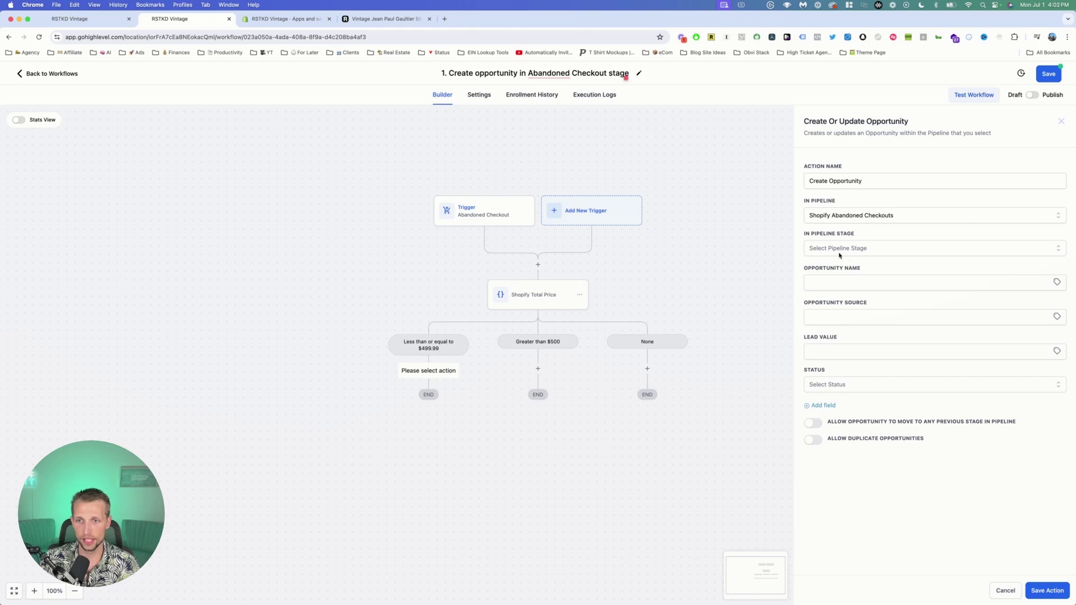
left_click(839, 250)
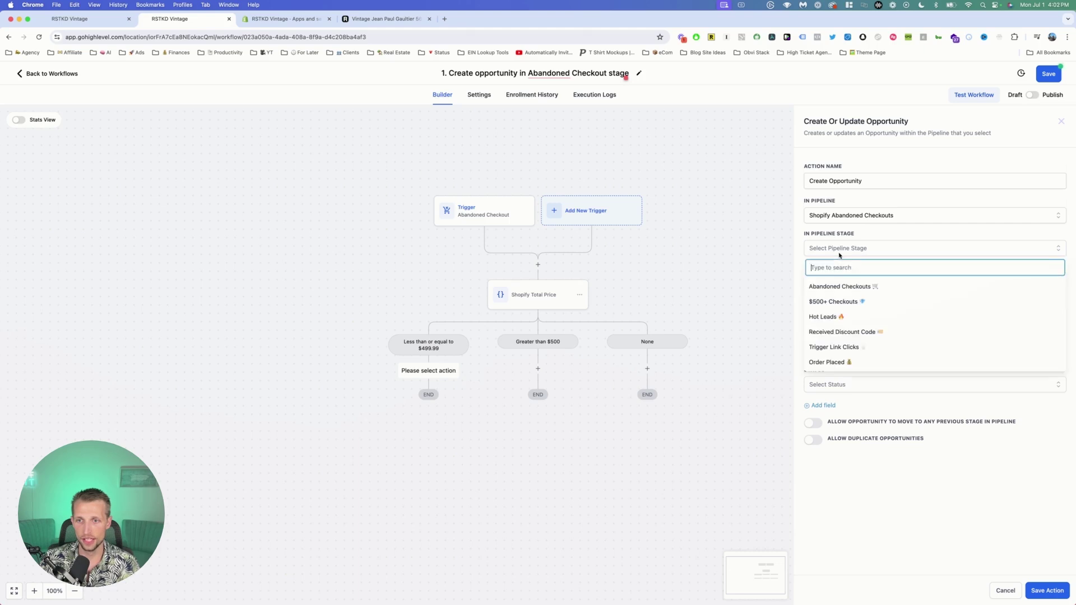
left_click(820, 290)
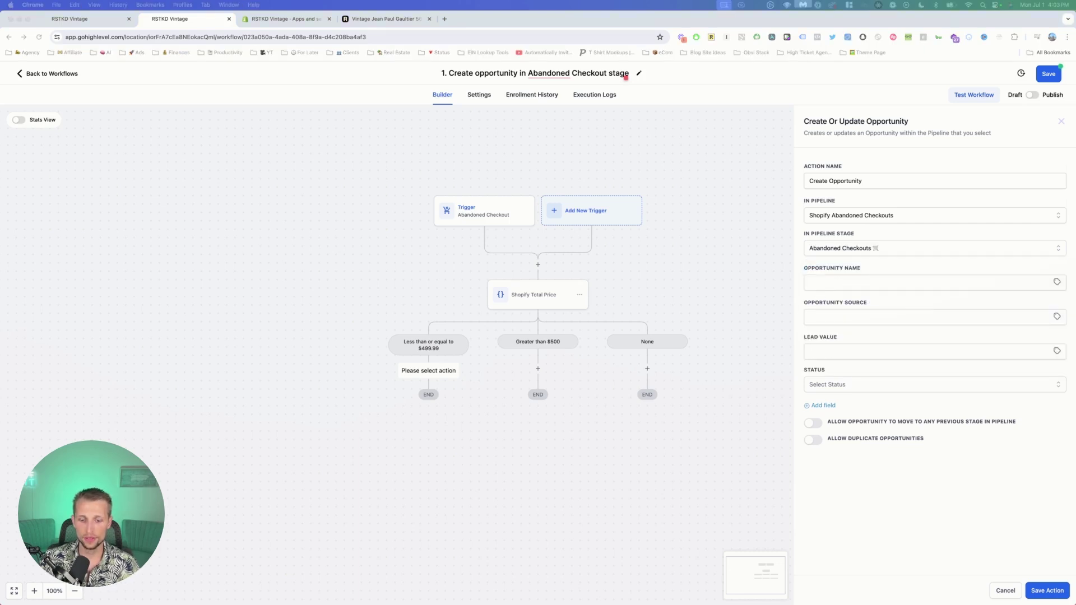
Step: Set the opportunity name to {{contact.name}} and the opportunity source to "Shopify"
left_click(835, 281)
type("{{contact.name}}")
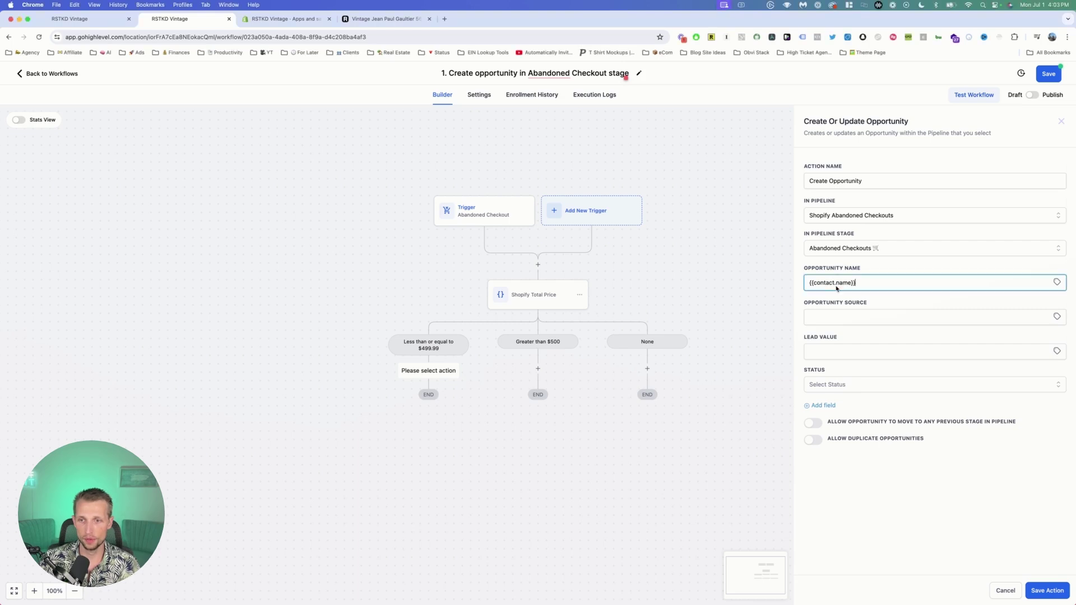
left_click(1057, 282)
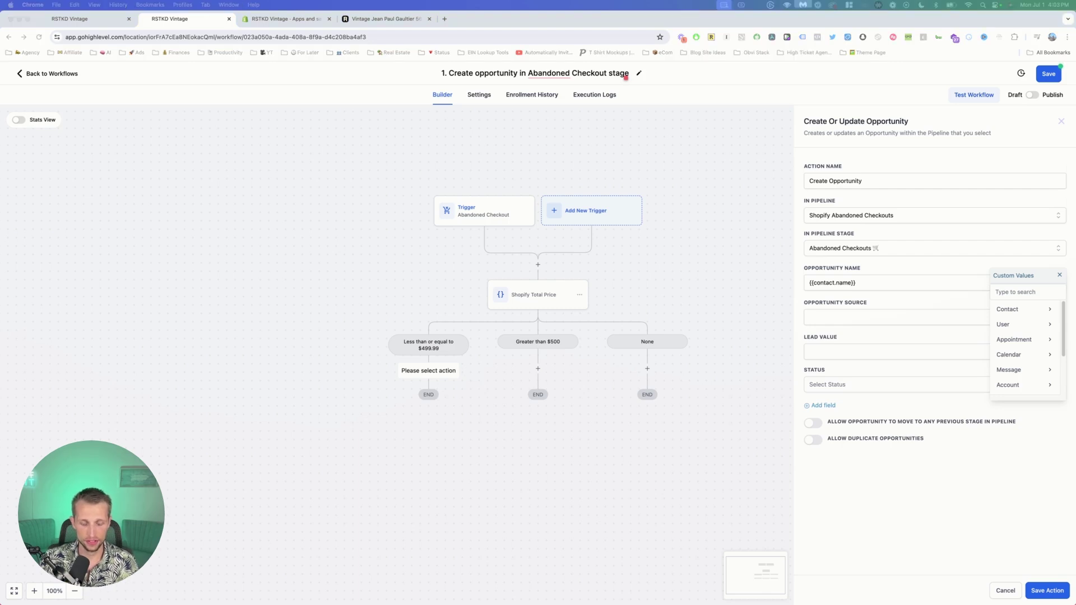
left_click(870, 318)
type("Shopify")
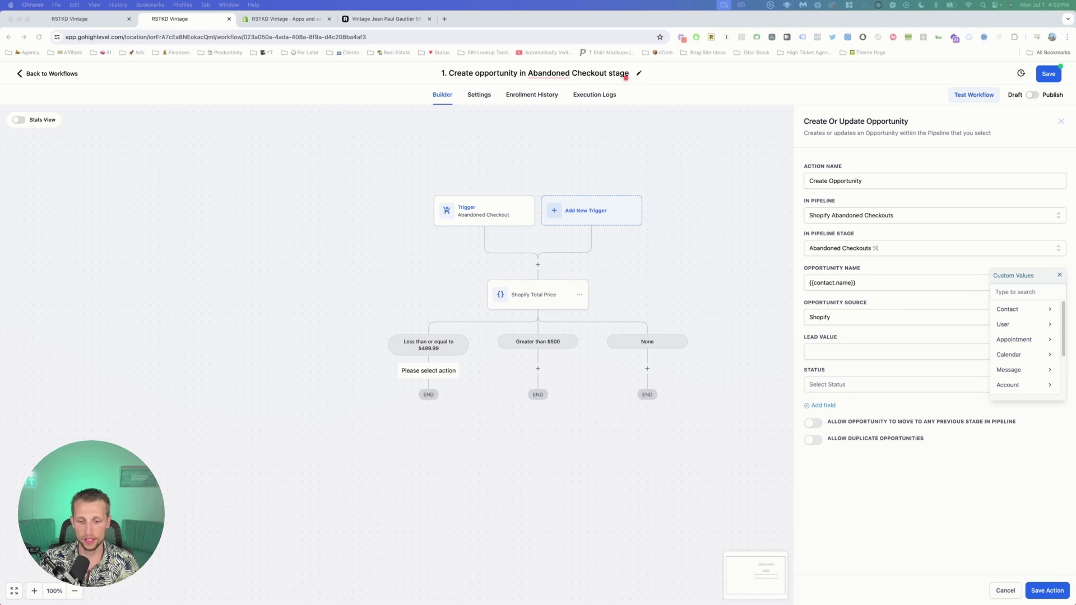
Step: Set the lead value to {{order.total_price}} and the status to open, and save the action
left_click(835, 358)
type("{{order.total_price}}")
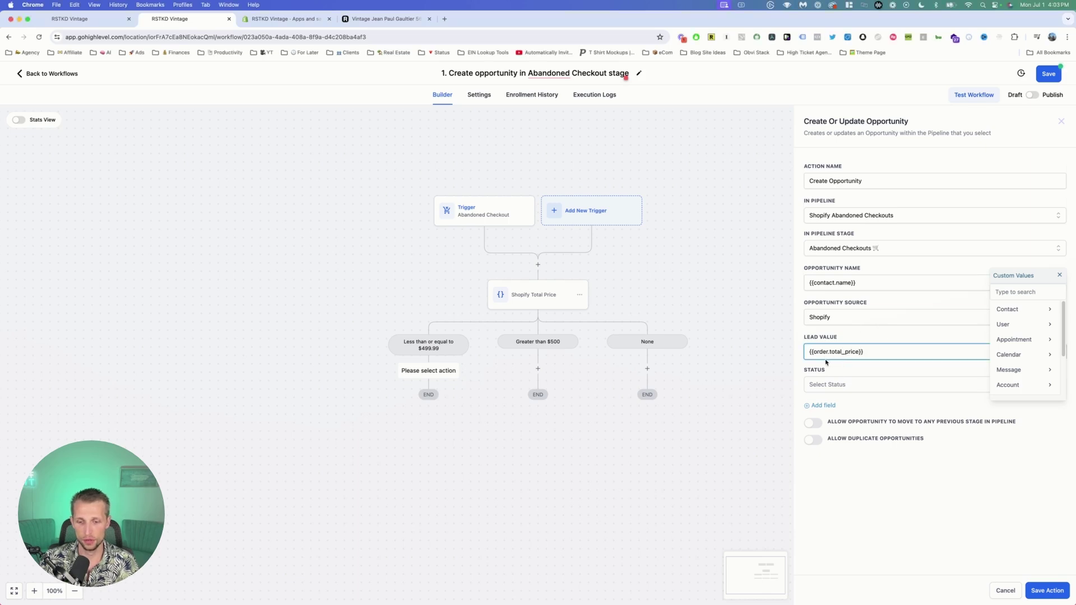
left_click(837, 384)
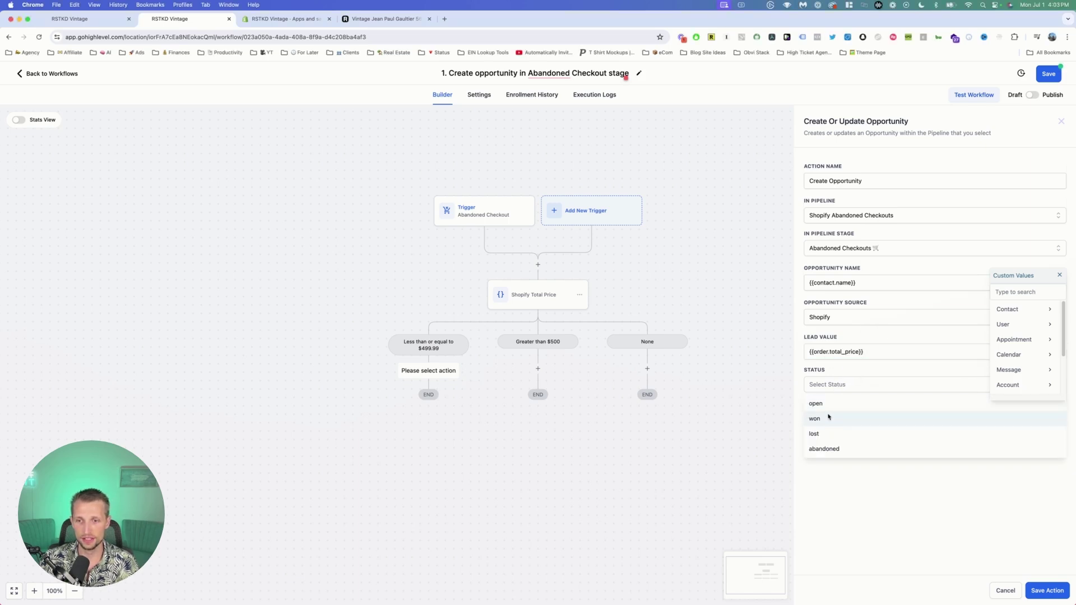
left_click(828, 410)
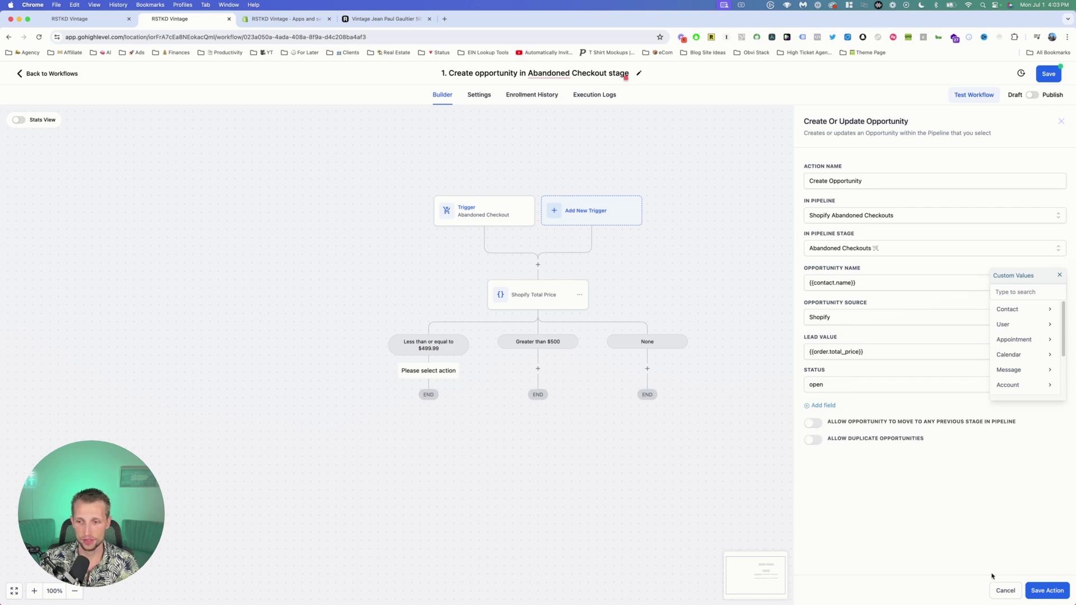
left_click(1044, 592)
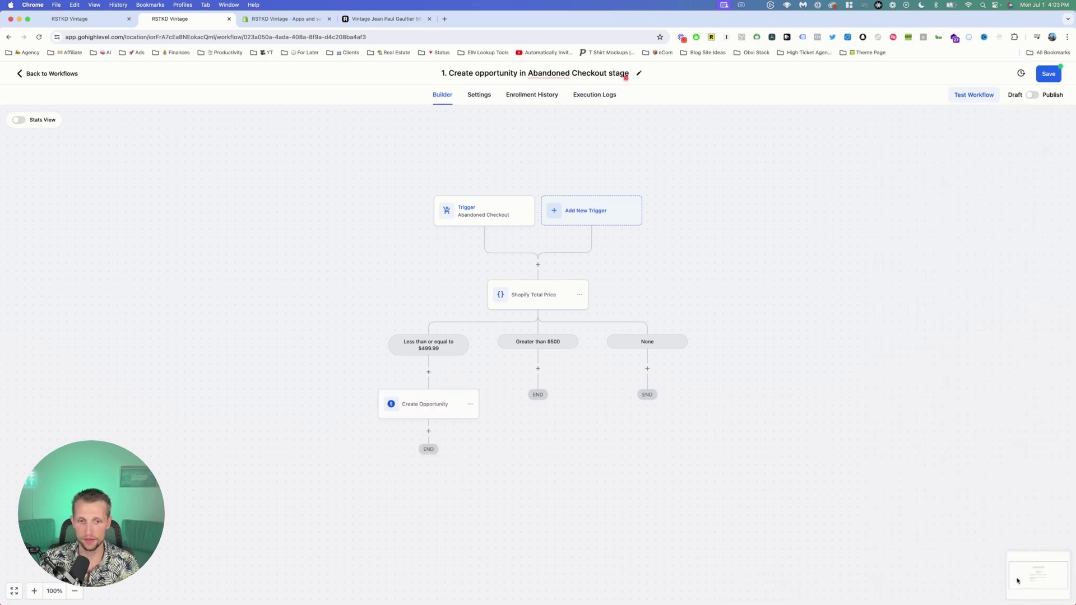
Step: Try to rename the Create Opportunity action "Create Opportunity in Shopify Abandoned Checkouts Pipeline" and save it
left_click(435, 410)
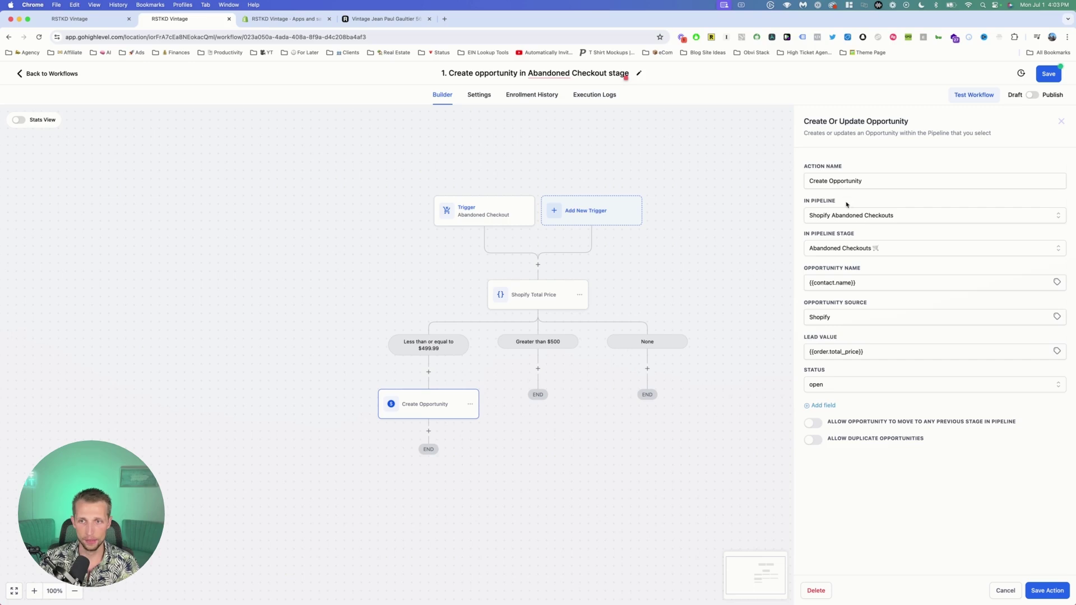
left_click(877, 183)
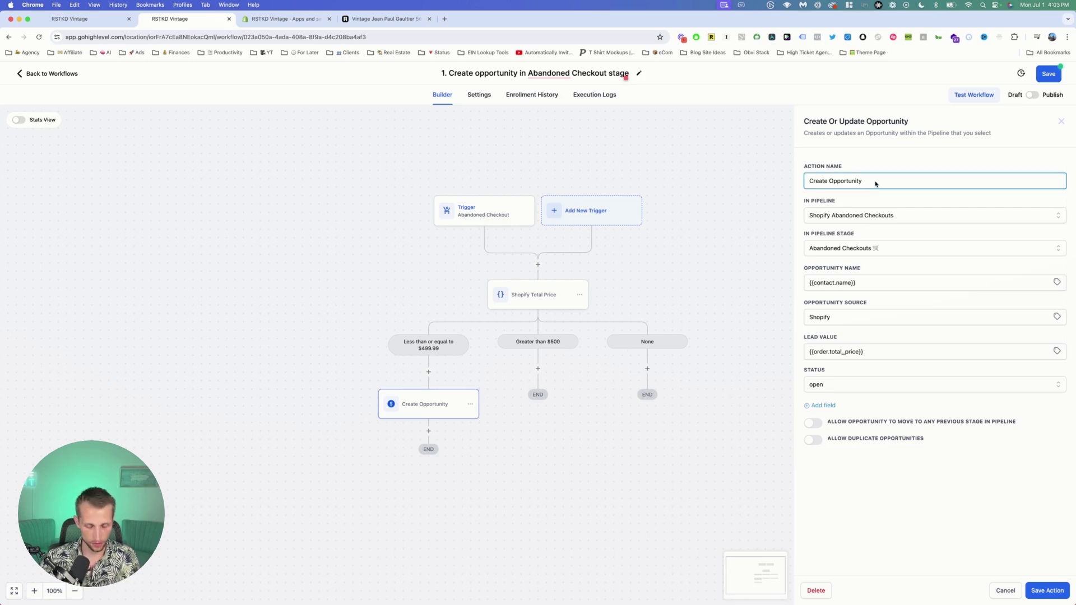
type("in")
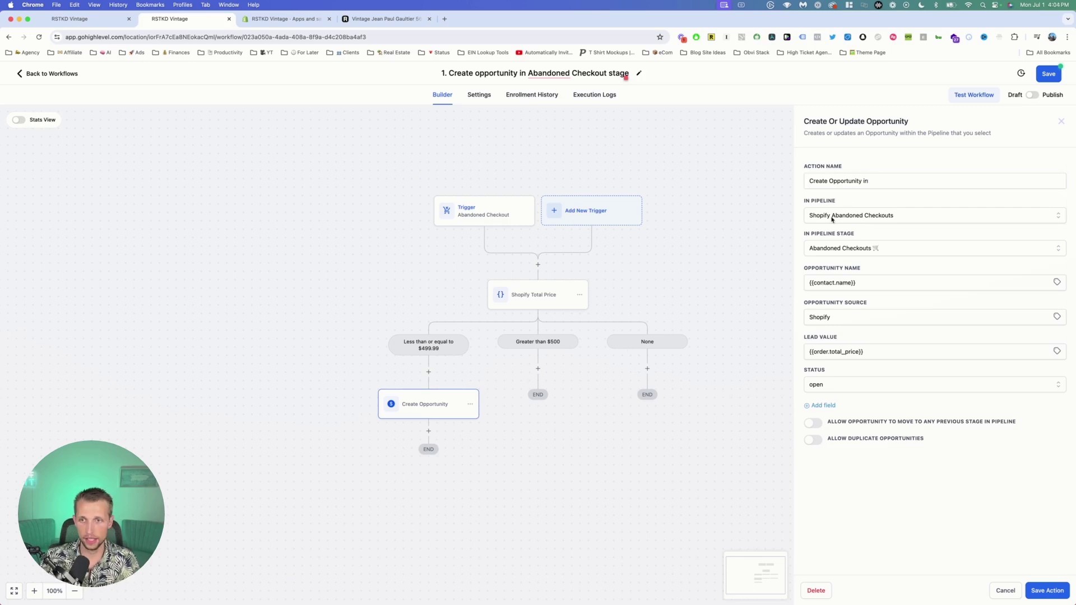
left_click(878, 180)
type("Shopify ")
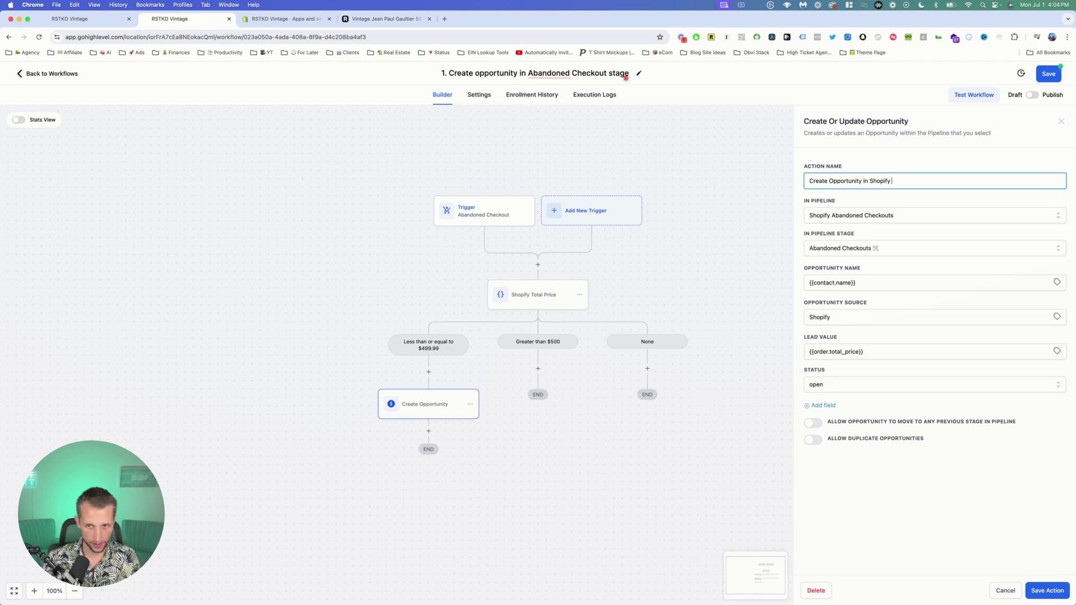
type("Abandoned Checkouts P")
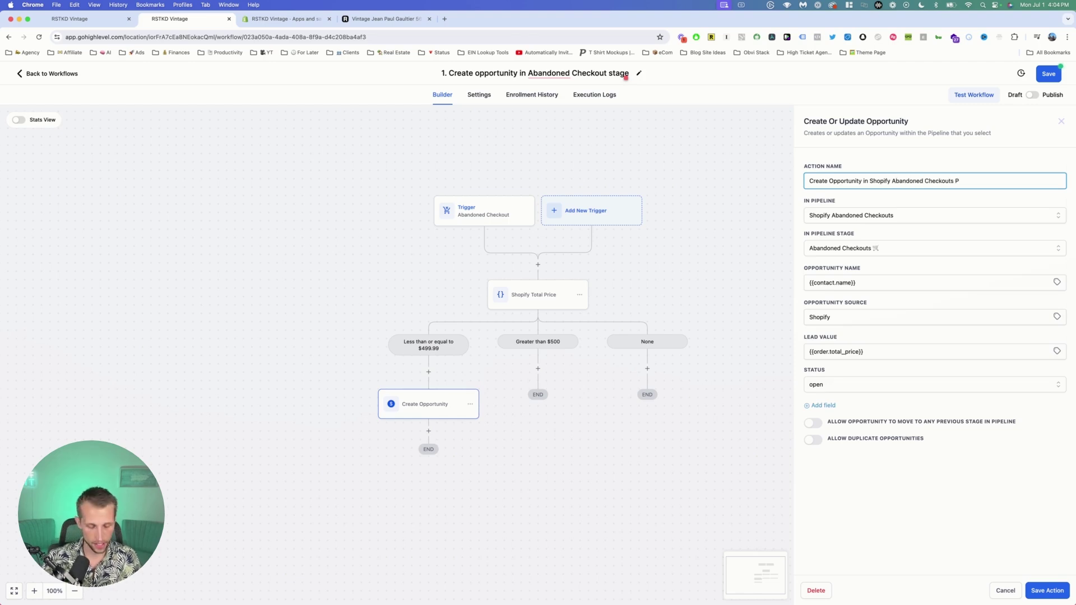
type("ipeline")
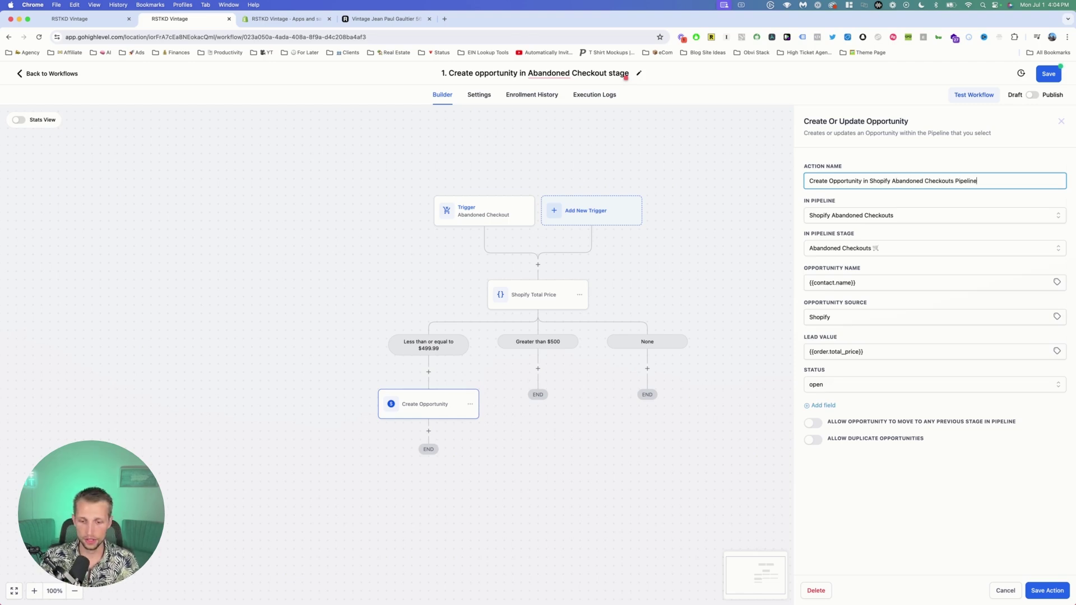
left_click(1042, 593)
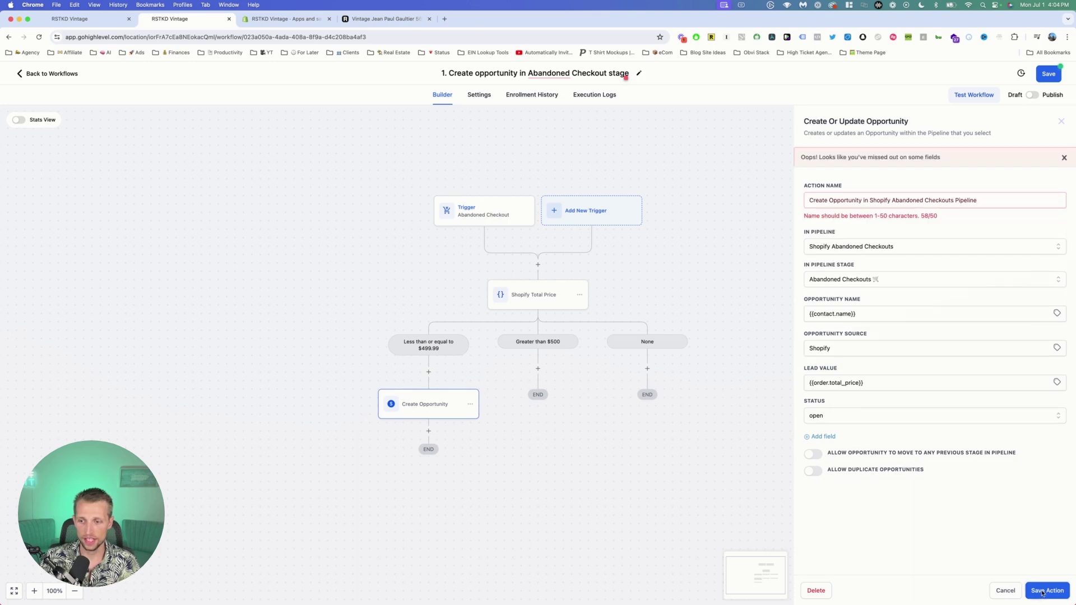
Step: Shorten the action name to "Create Opportunity in Shopify Pipeline" and save the action
left_click(873, 205)
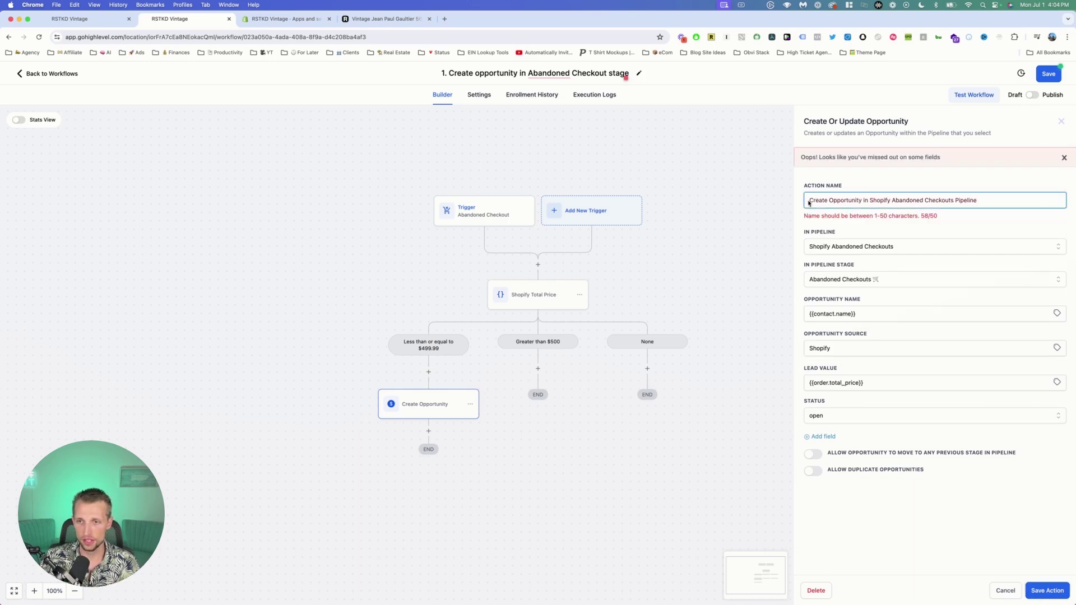
left_click_drag(863, 205, 1010, 203)
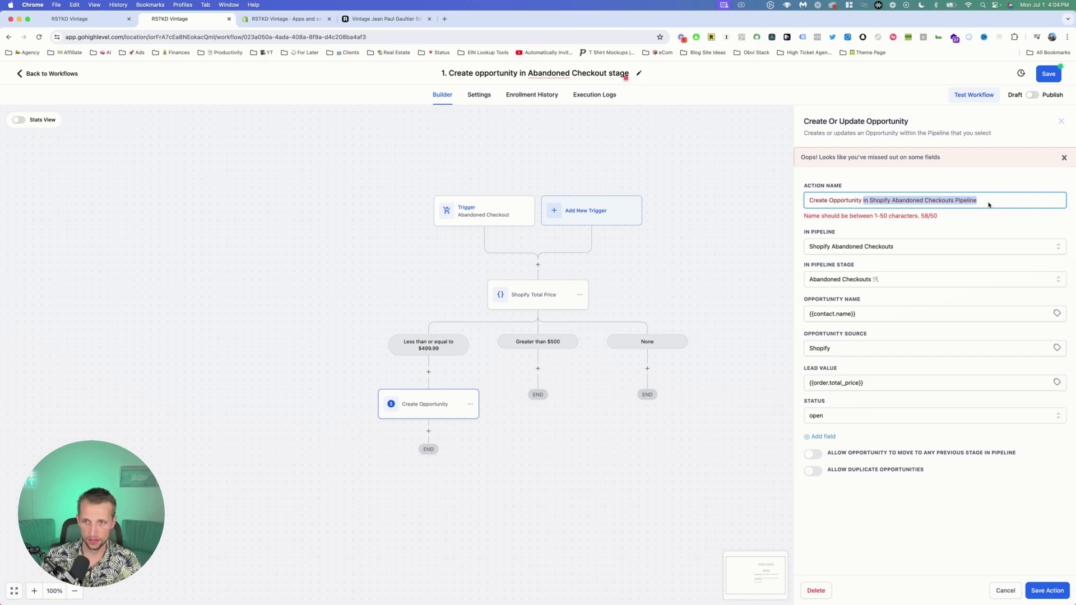
left_click(892, 203)
left_click_drag(892, 203, 954, 204)
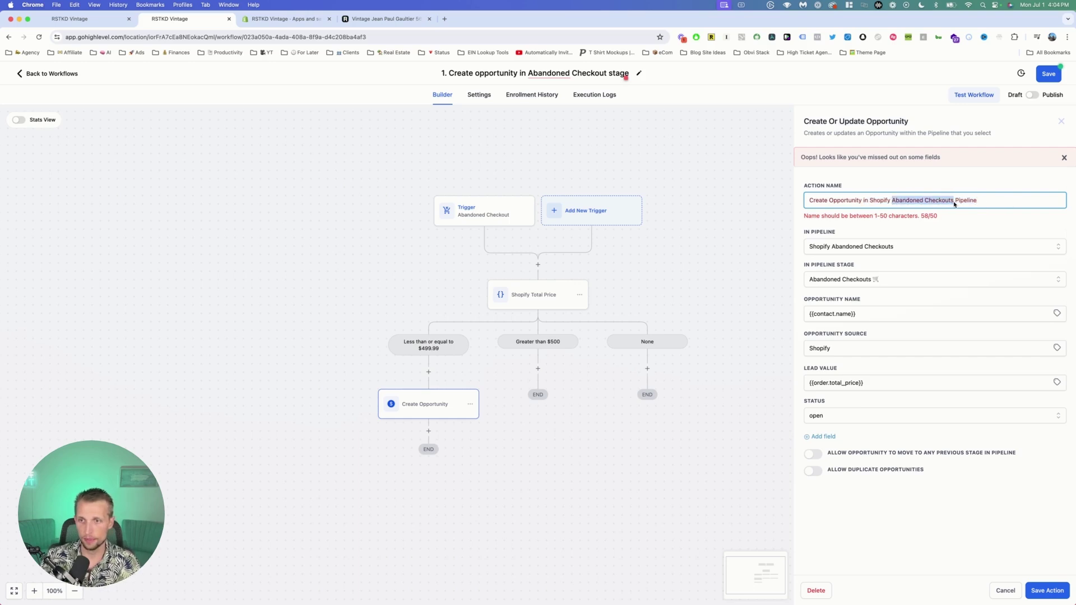
key("BackSpace")
left_click(1047, 591)
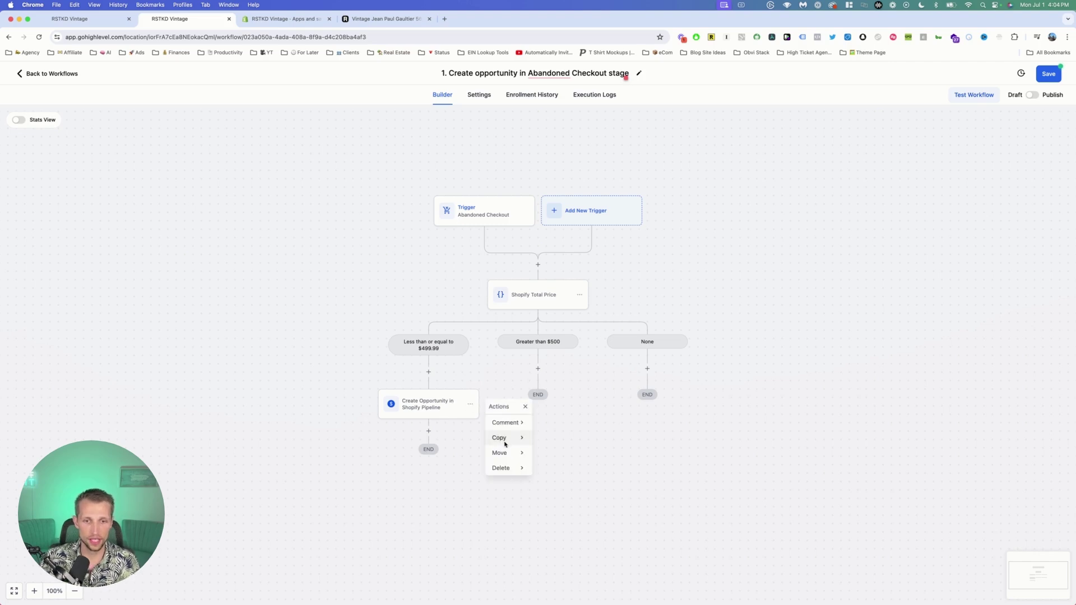
Step: Copy only the Create Opportunity in Shopify Pipeline action into the "Greater than $500" branch and open the copy's settings
left_click(506, 439)
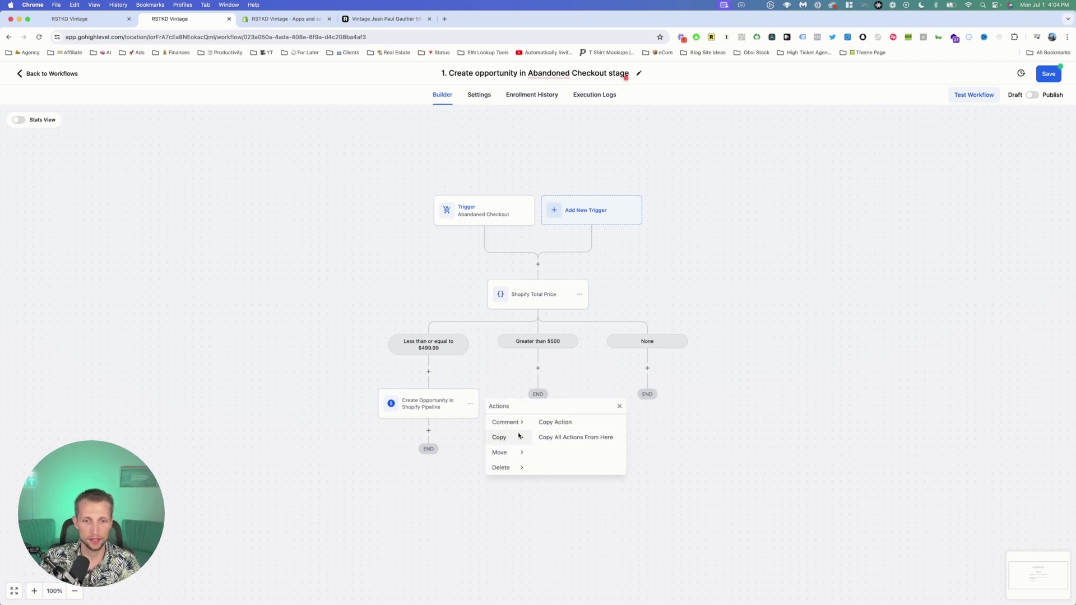
left_click(553, 423)
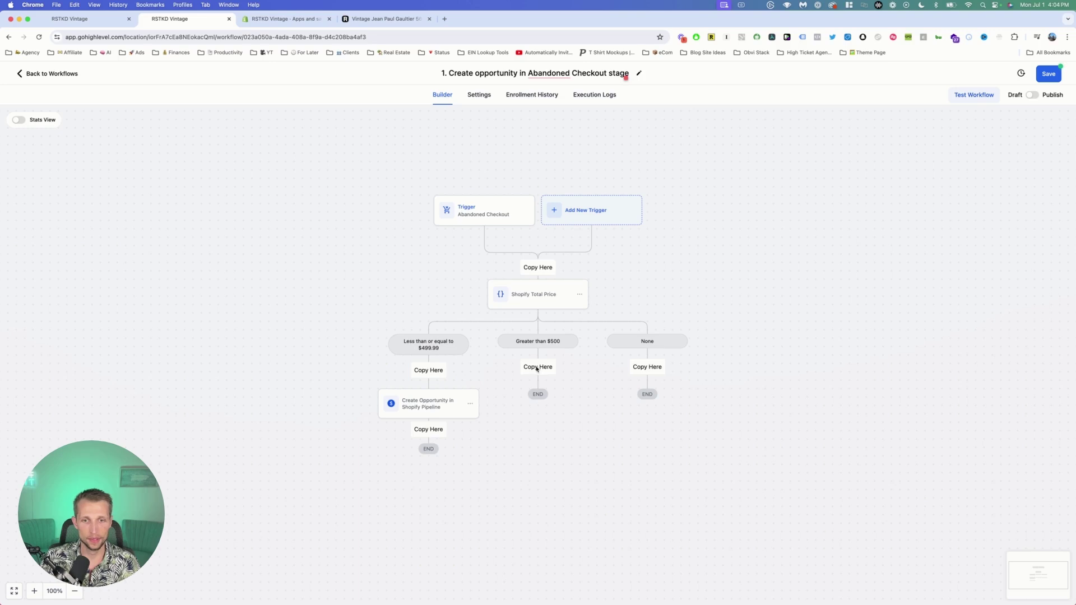
left_click(537, 367)
left_click(535, 407)
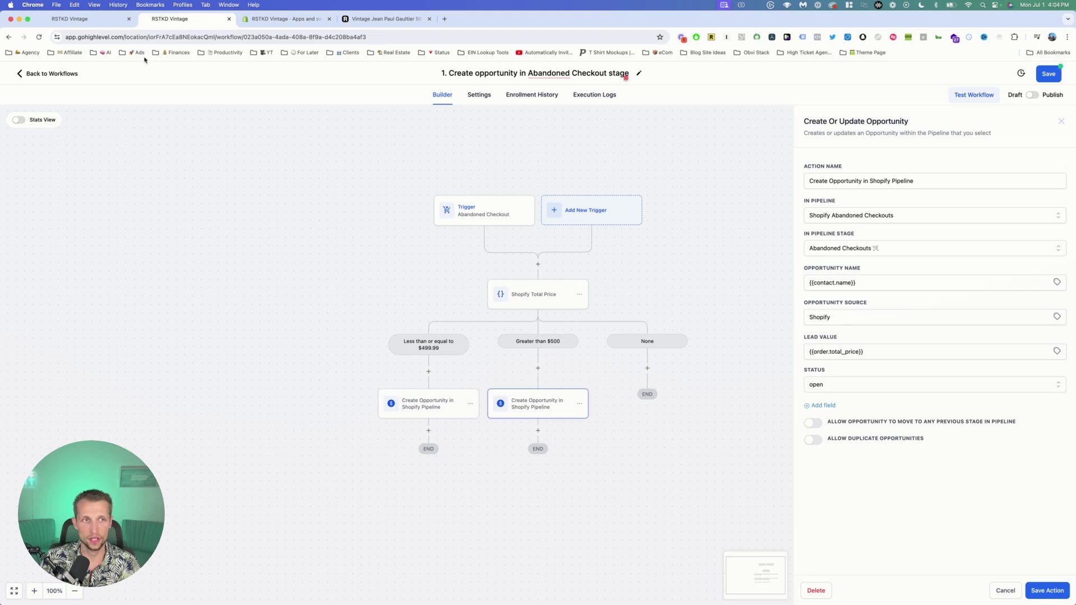
Step: Check the opportunities pipeline's stages, set the copied action's pipeline stage to $500+ Checkouts, and save the action
left_click(81, 19)
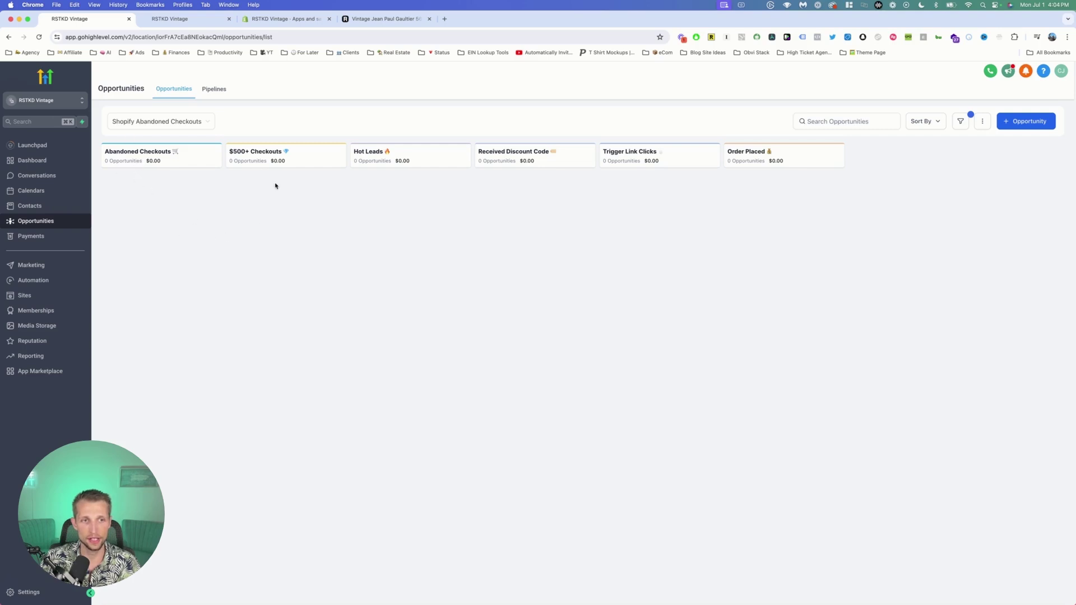
left_click(176, 16)
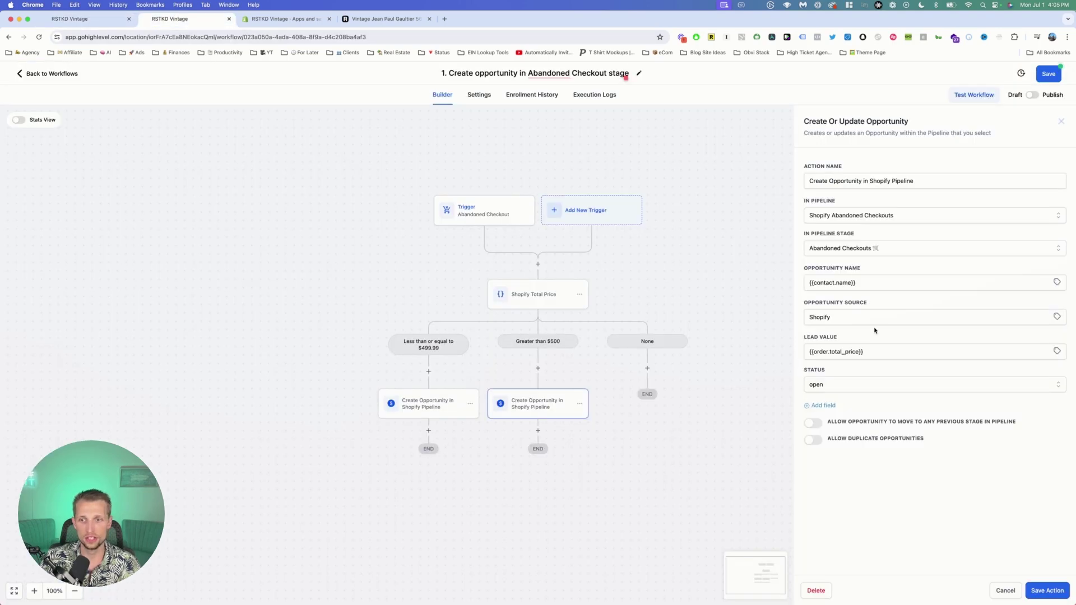
left_click(850, 249)
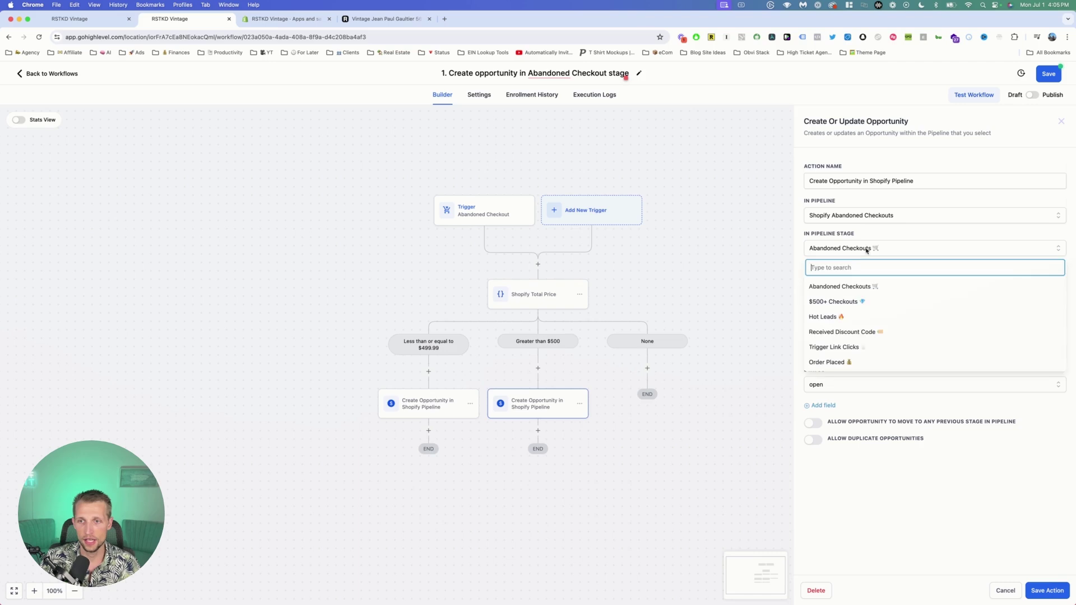
left_click(833, 302)
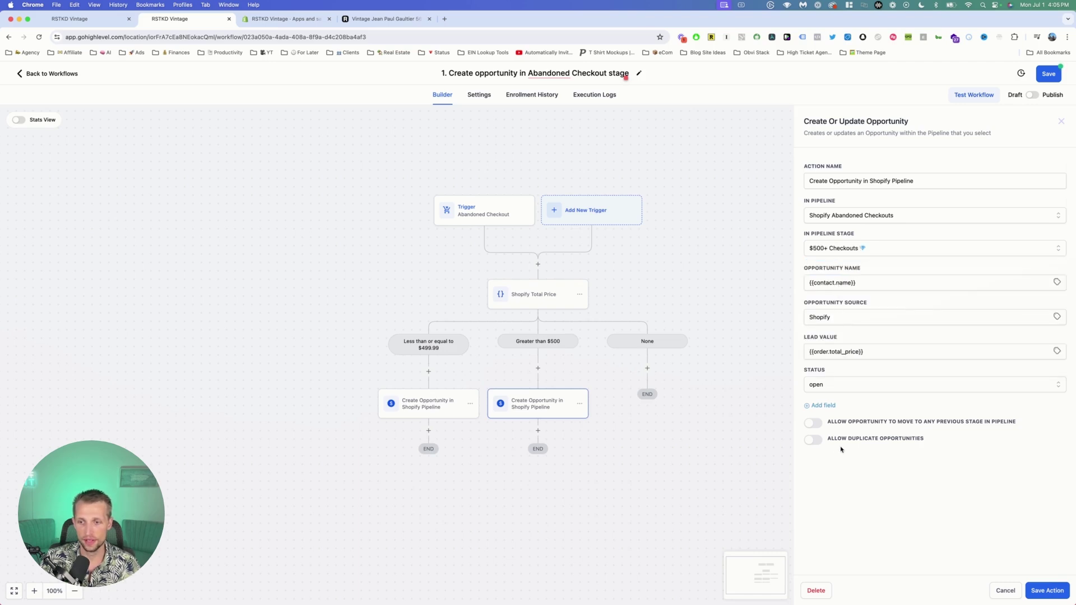
left_click(1043, 596)
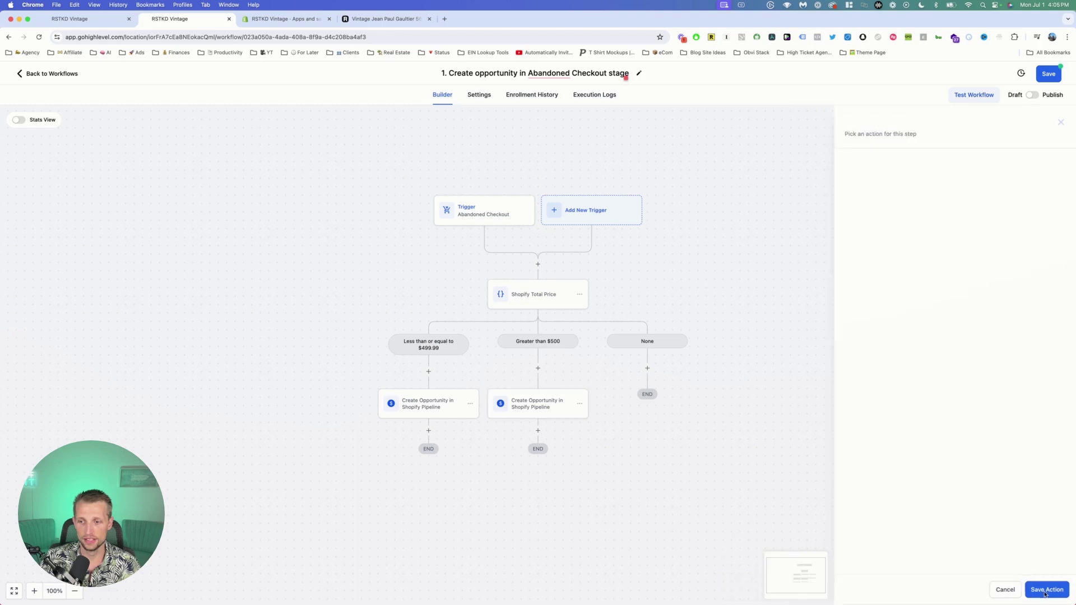
Step: Save the abandoned checkout workflow, switch it from draft to published, and save it again
left_click(1046, 77)
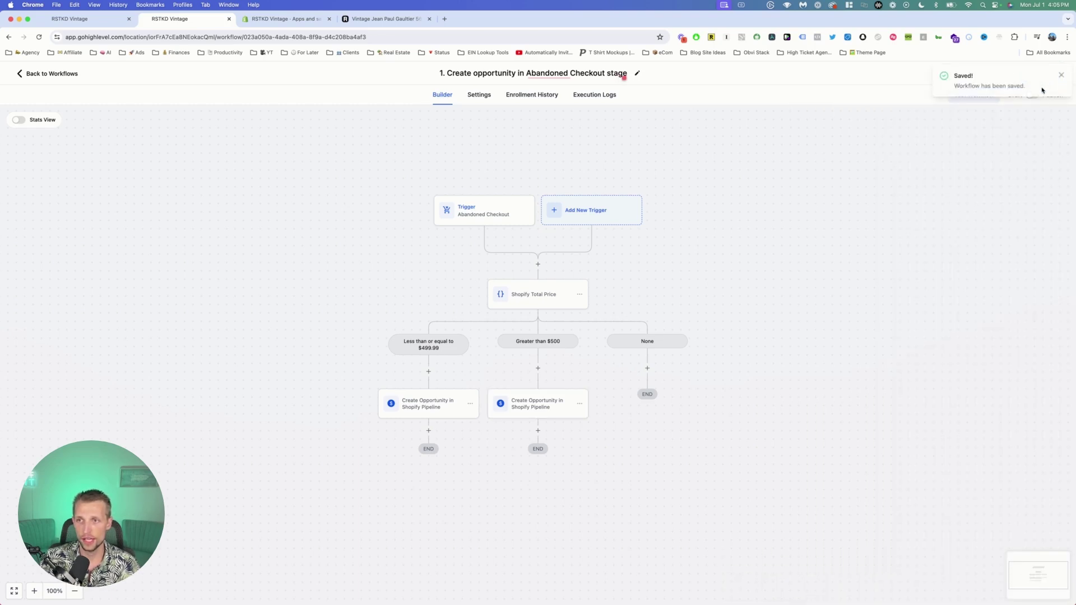
left_click(1062, 74)
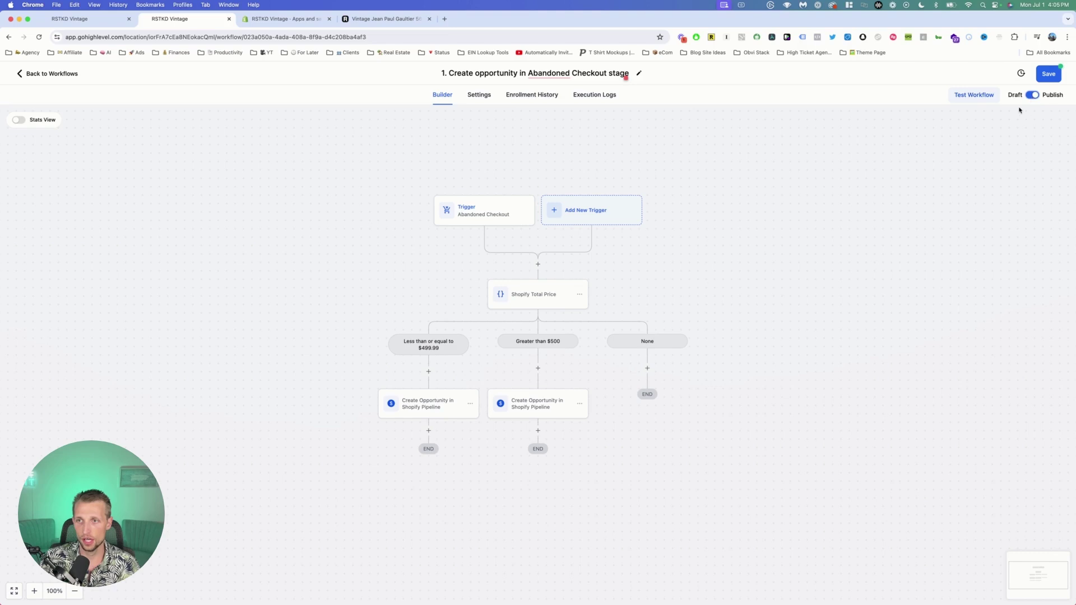
left_click(1040, 77)
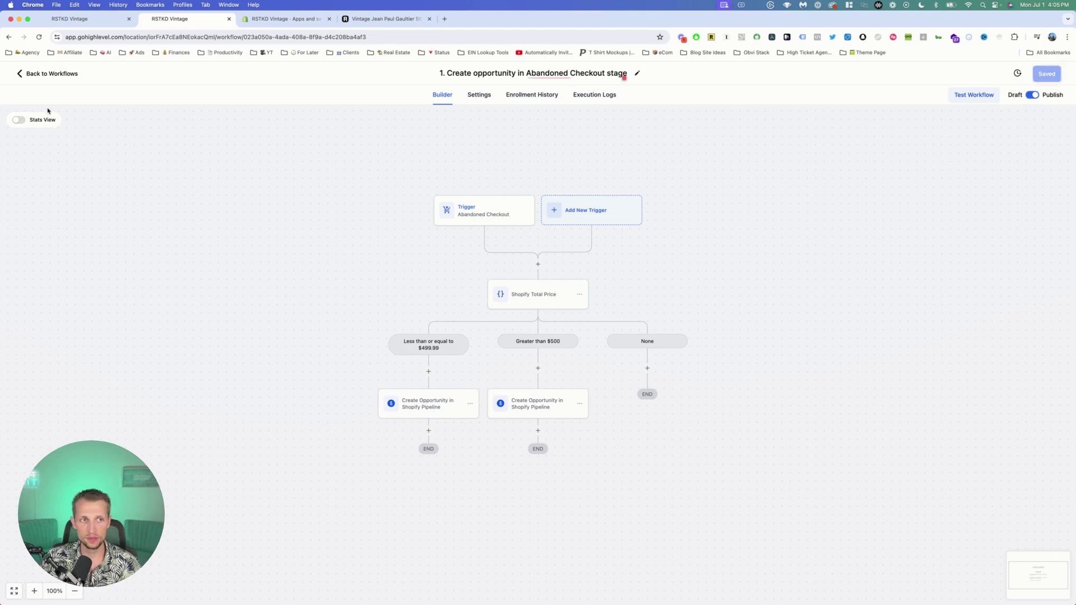
Step: Create a new workflow from scratch in the Shopify Pipeline folder and name it "2. Update opportunity to Hot Leads Pipeline Stage"
left_click(40, 75)
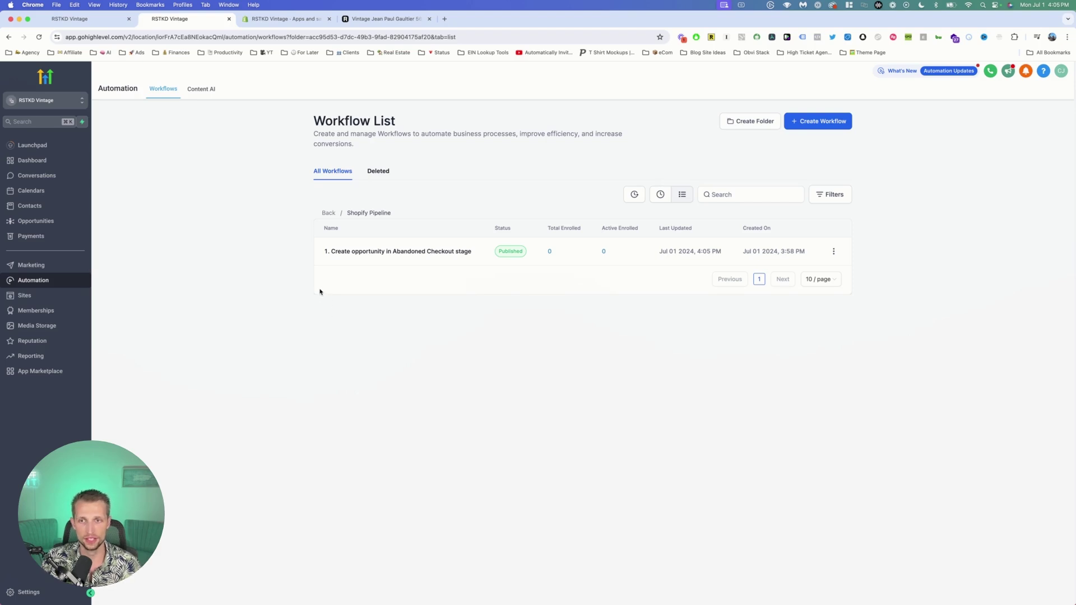
left_click(808, 122)
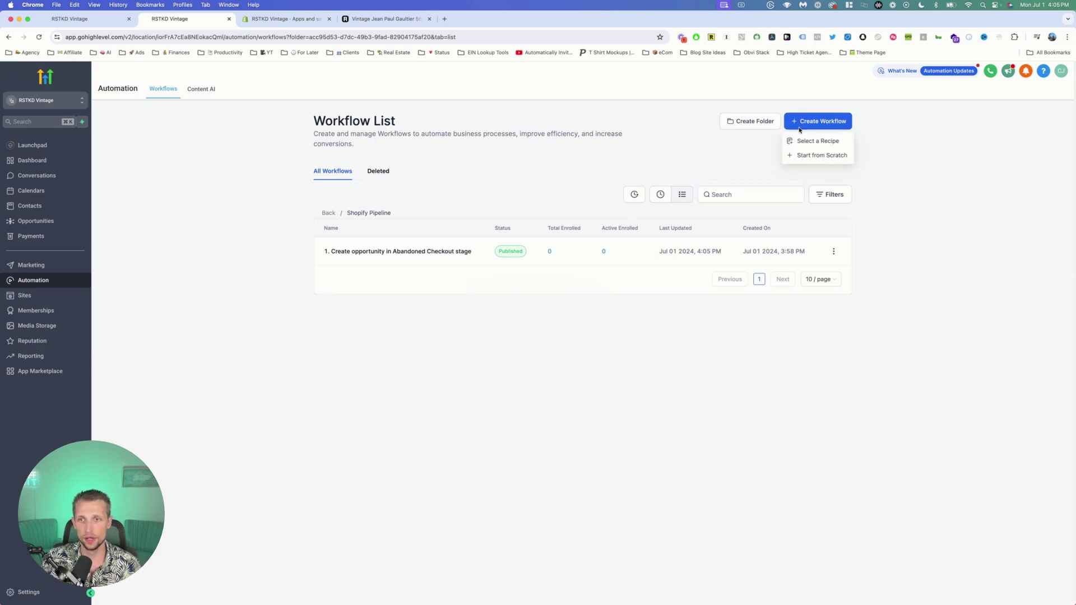
left_click(802, 157)
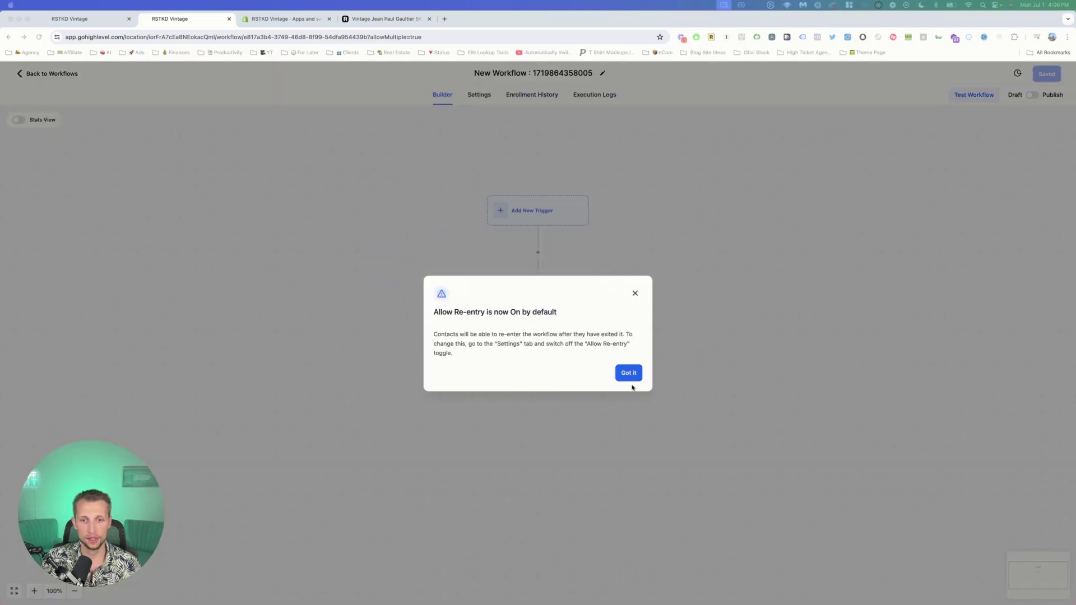
left_click(629, 373)
left_click(501, 72)
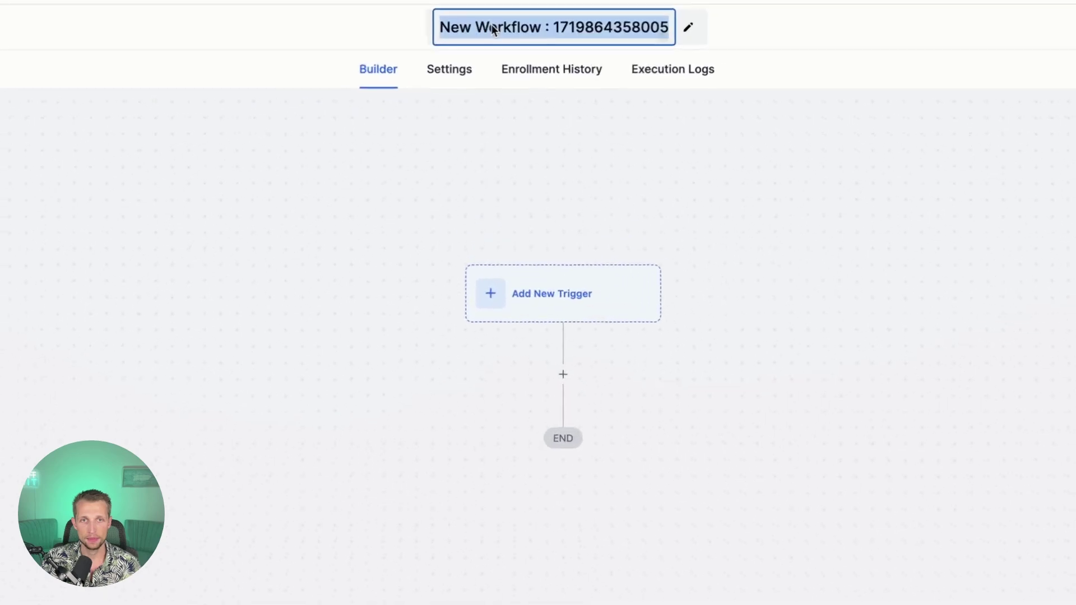
key("ctrl+v")
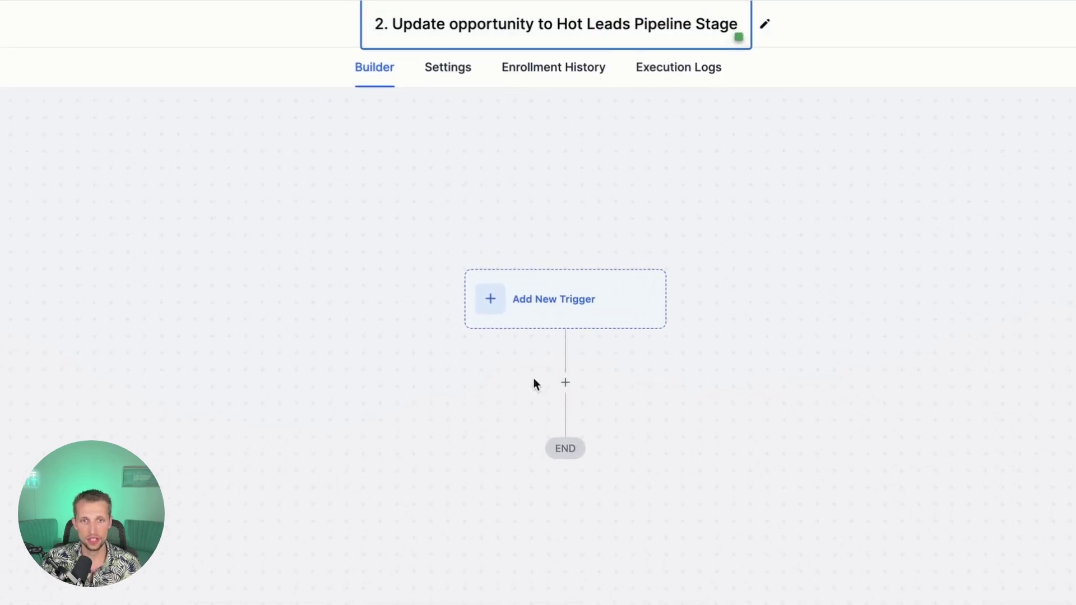
Step: Search the workflow triggers for "custom" and choose the Customer Replied trigger
left_click(492, 299)
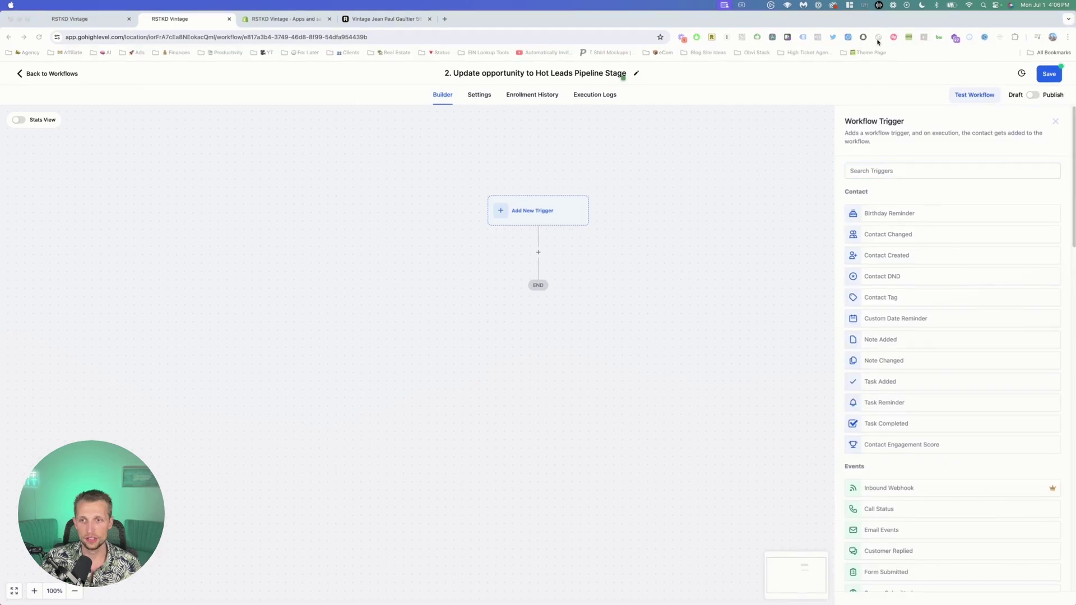
left_click(892, 171)
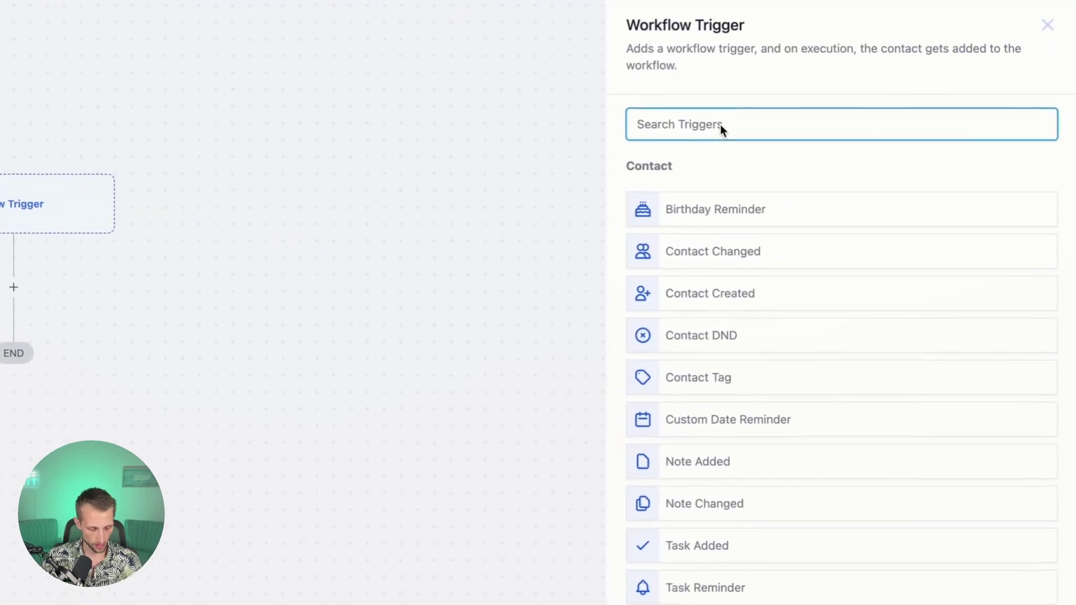
type("custom")
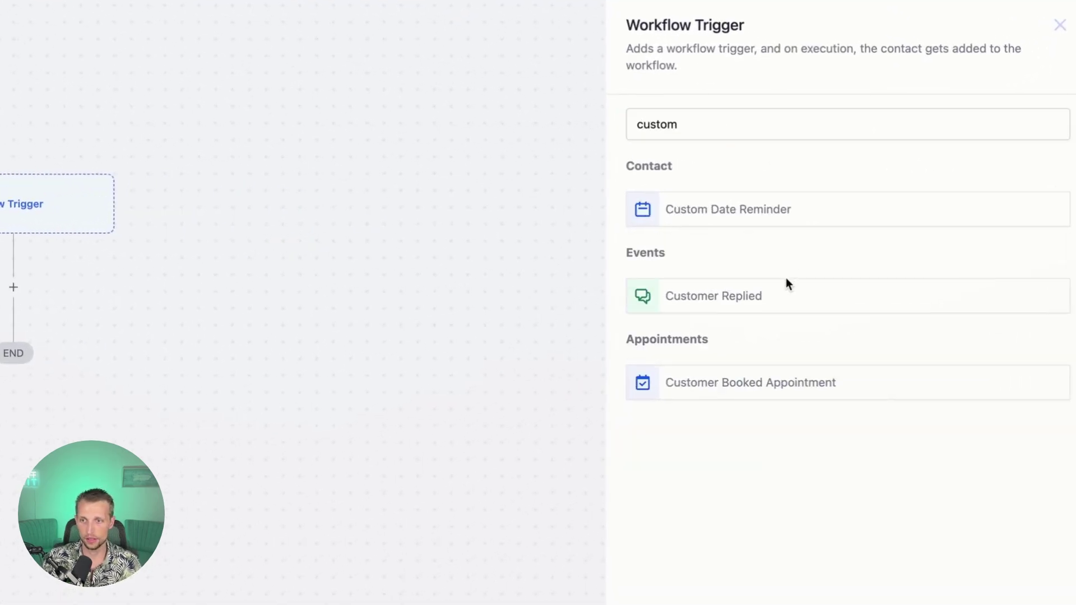
left_click(787, 281)
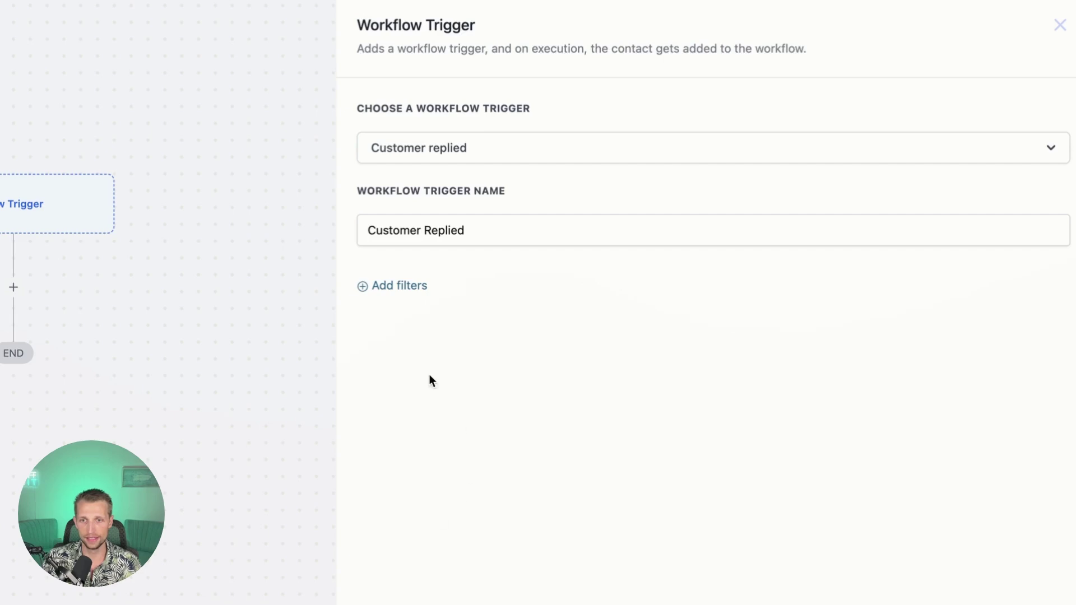
Step: Add a Has Tag filter with the new tag "abandoned" to the Customer Replied trigger and save the trigger
left_click(391, 291)
left_click(401, 309)
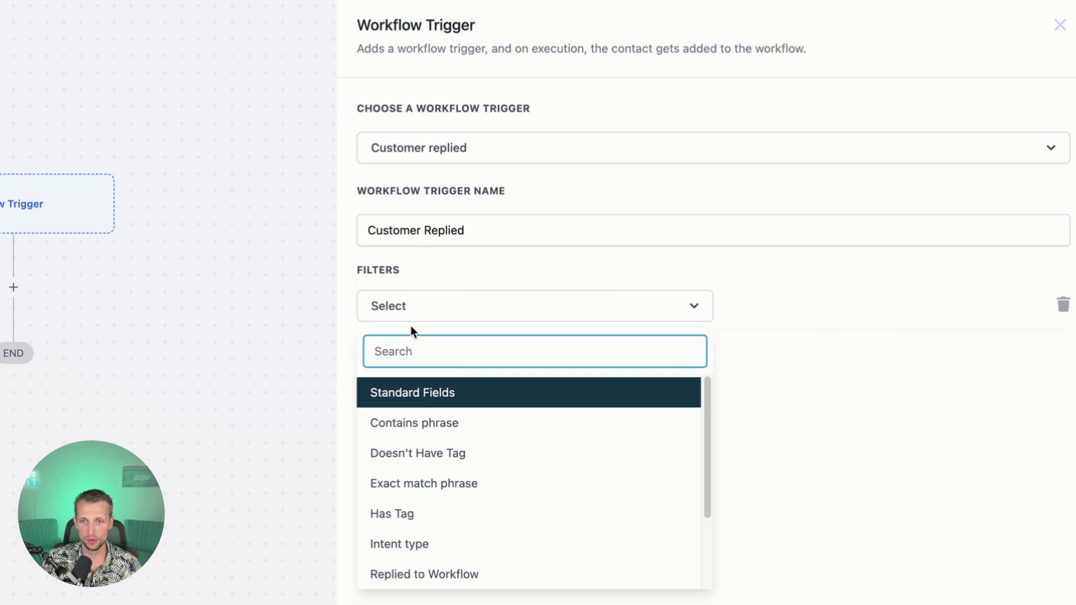
left_click(430, 510)
left_click(742, 308)
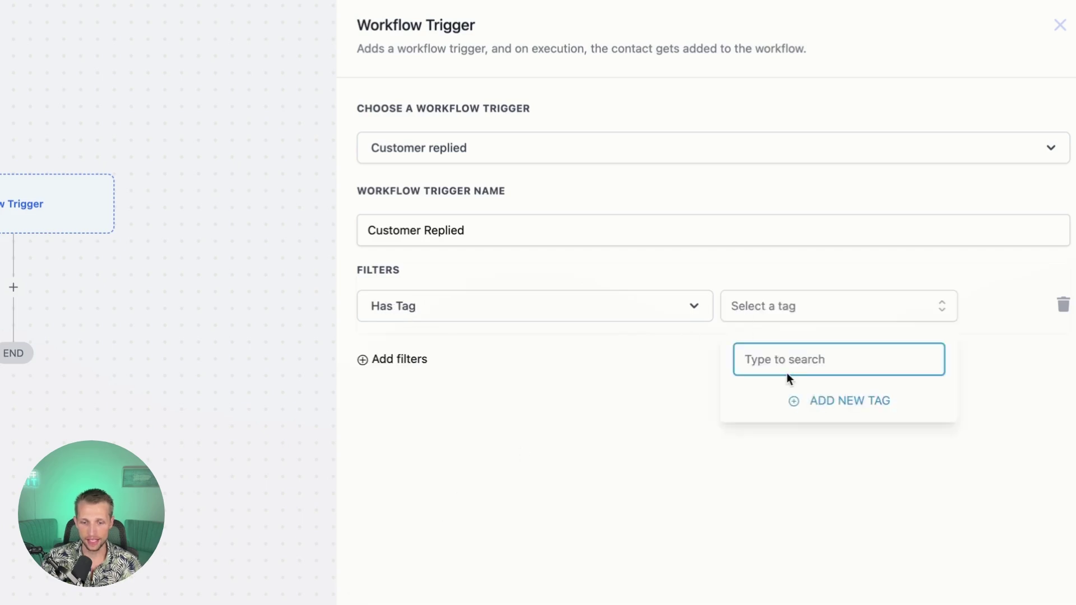
type("abandoned")
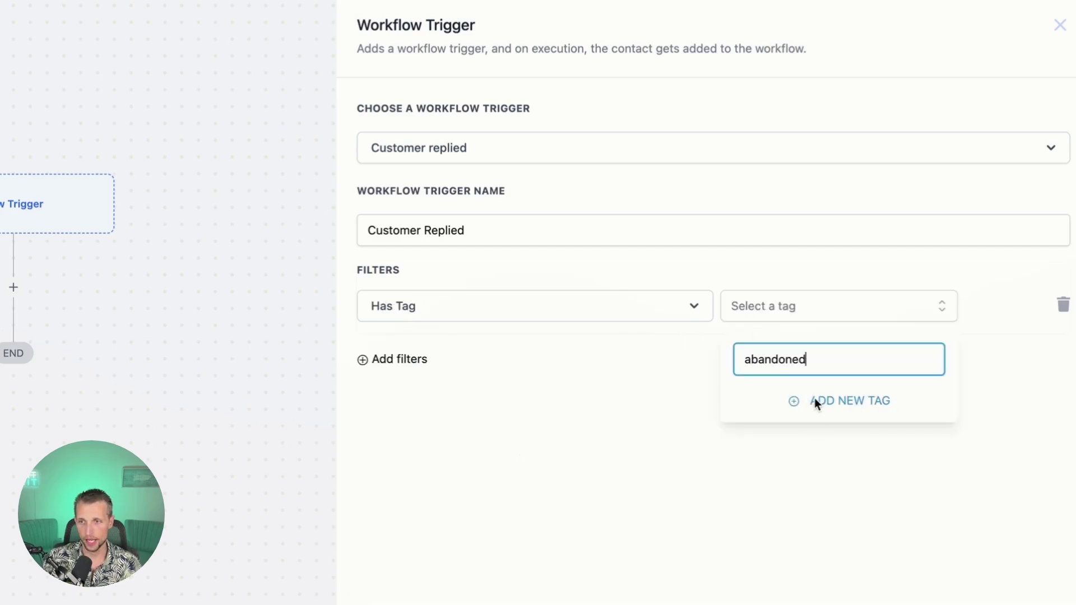
left_click(815, 399)
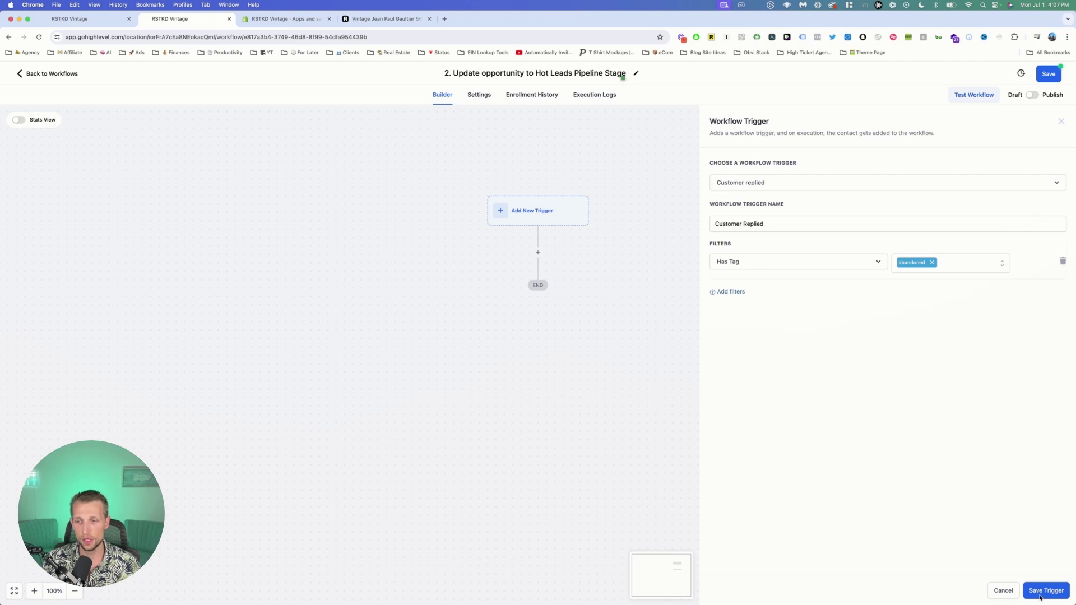
left_click(1041, 593)
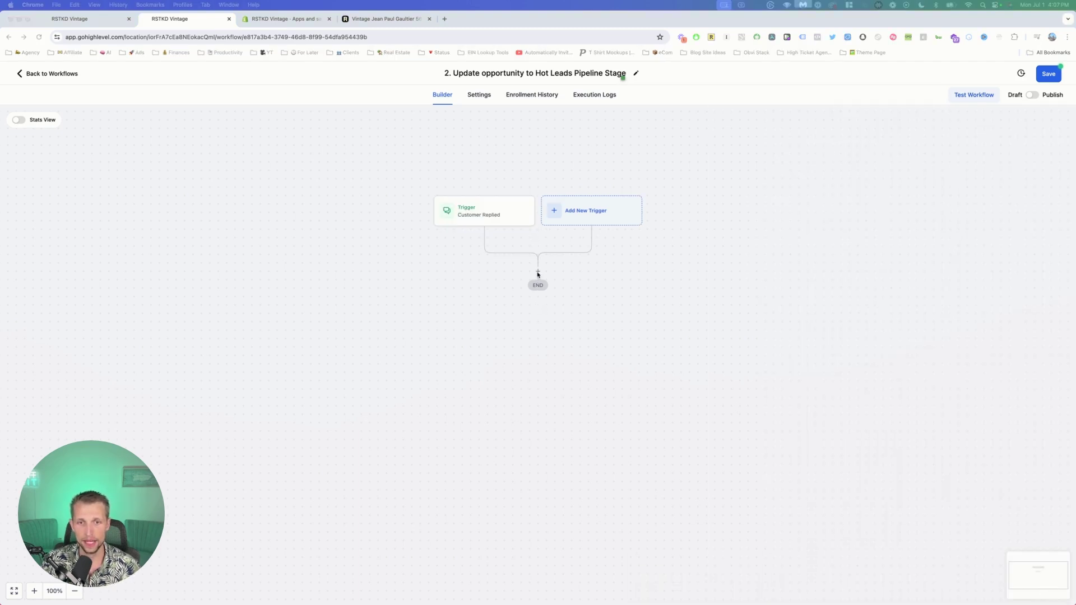
Step: Add an If / Else action below the trigger and name it "Replied Message"
left_click(538, 274)
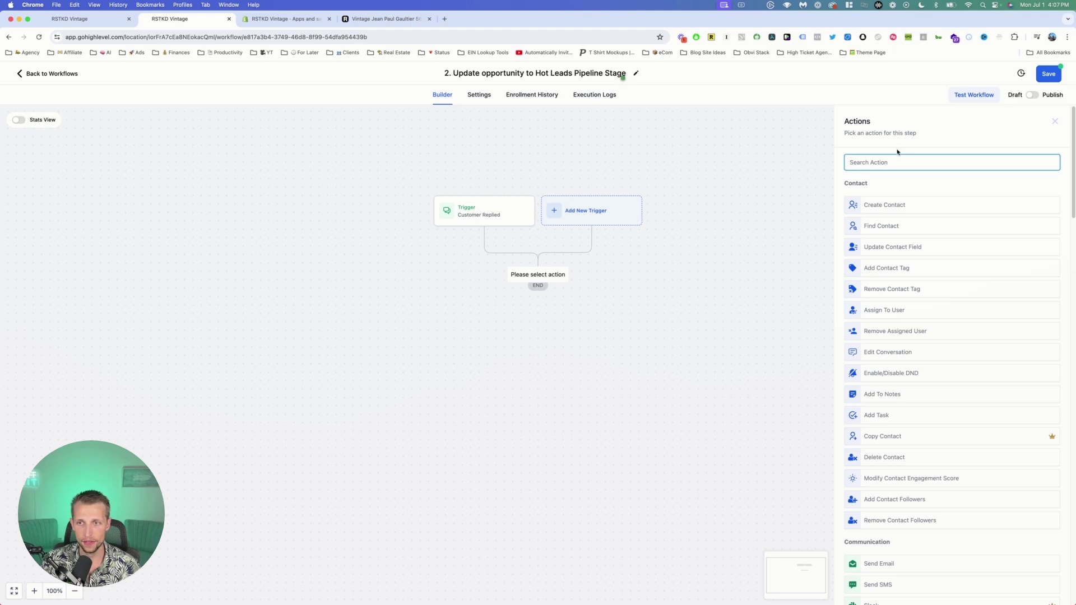
type("if")
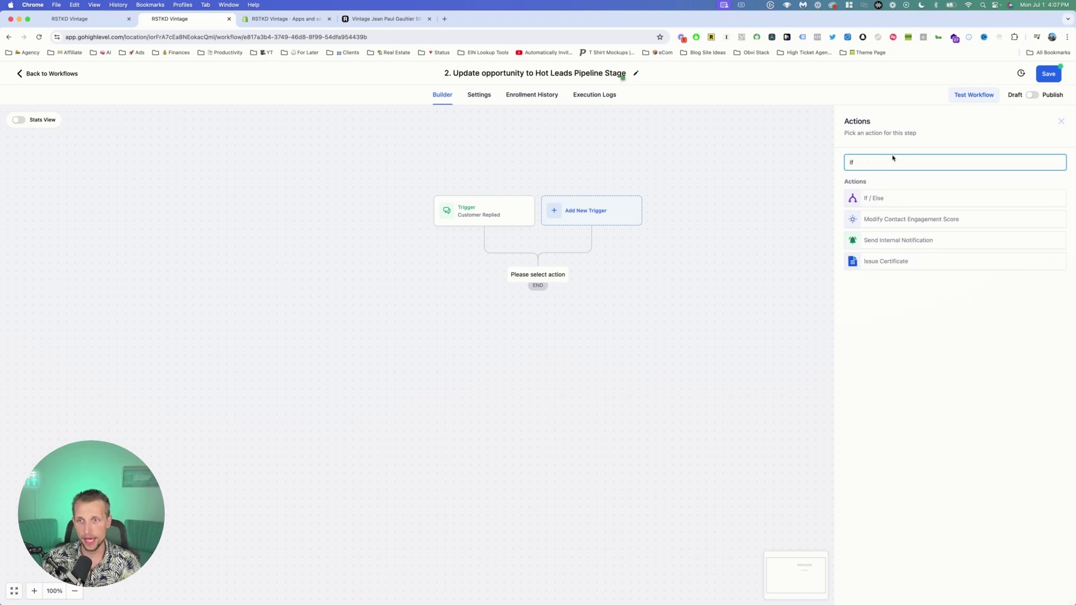
left_click(917, 200)
left_click(732, 224)
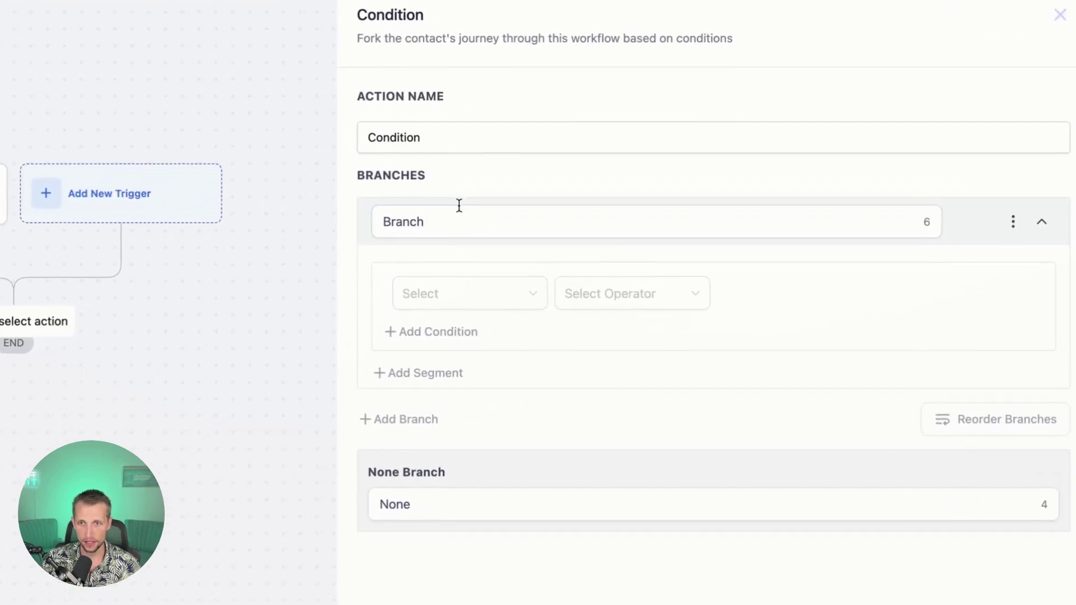
left_click(416, 134)
double_click(416, 135)
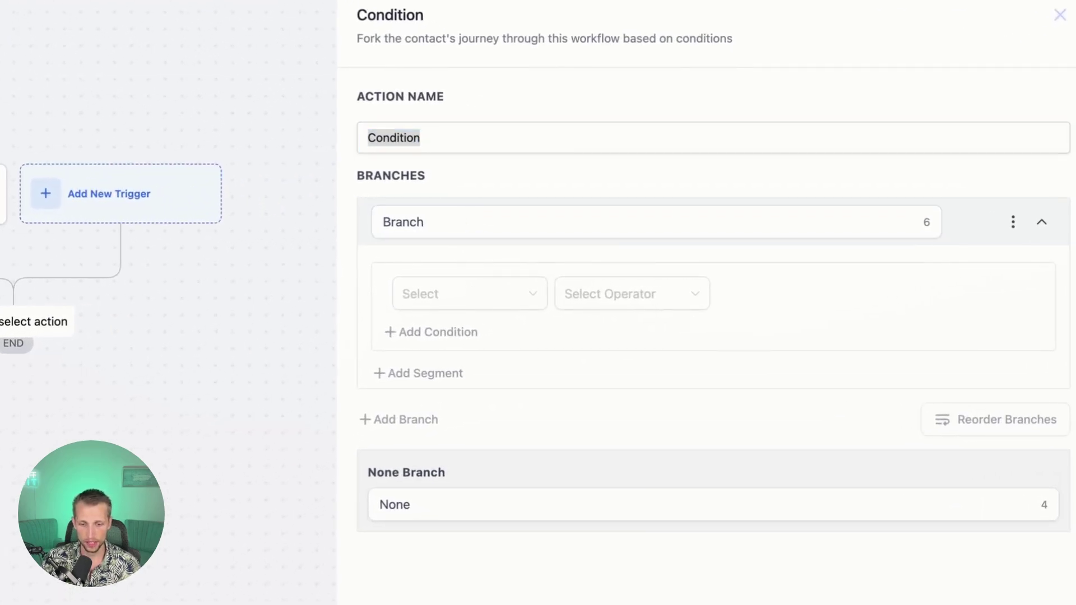
type("Replied Message")
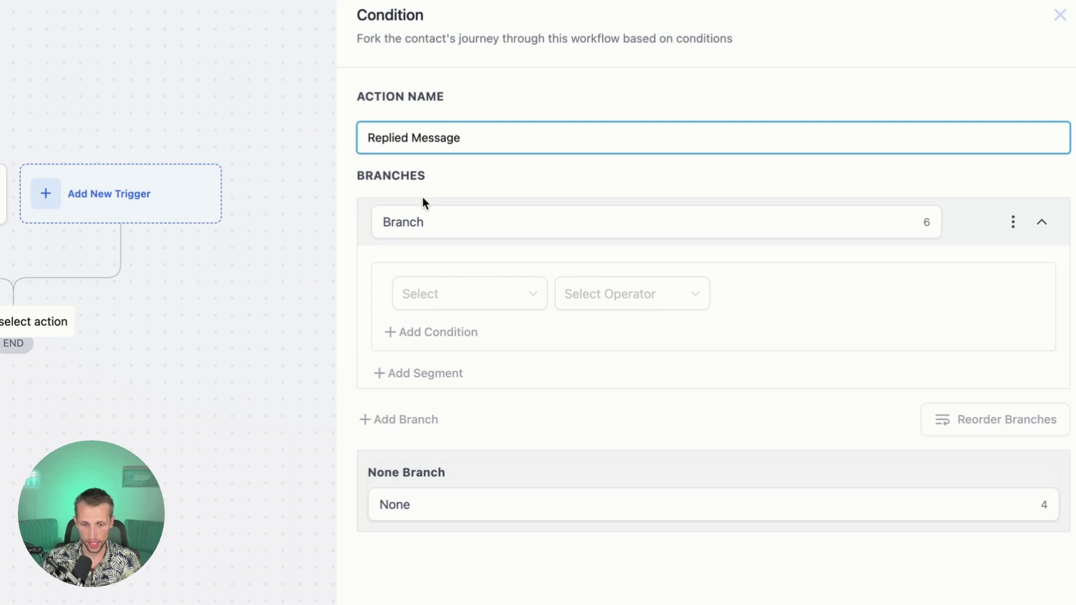
Step: Name the condition's first branch "Does Not Contain STOP"
double_click(418, 222)
type("Do")
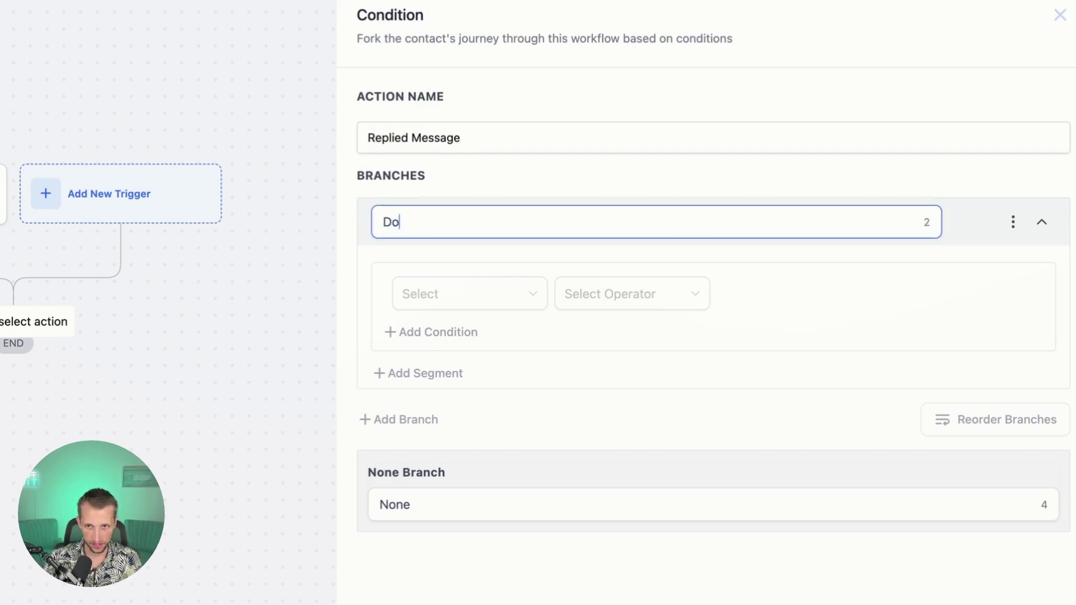
type("es Not Contain Stop")
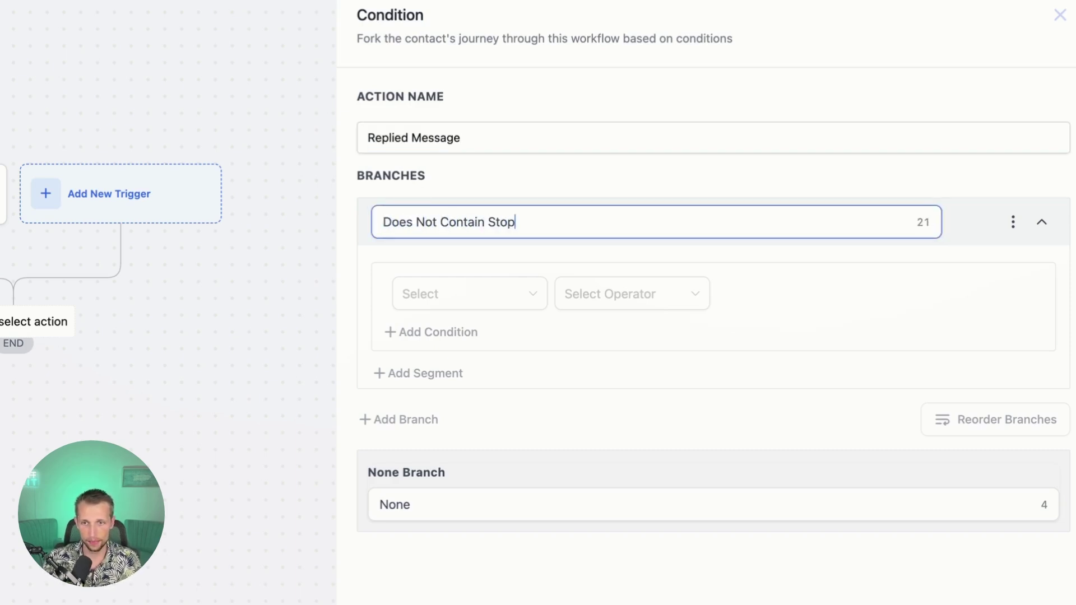
double_click(504, 223)
type("STOP")
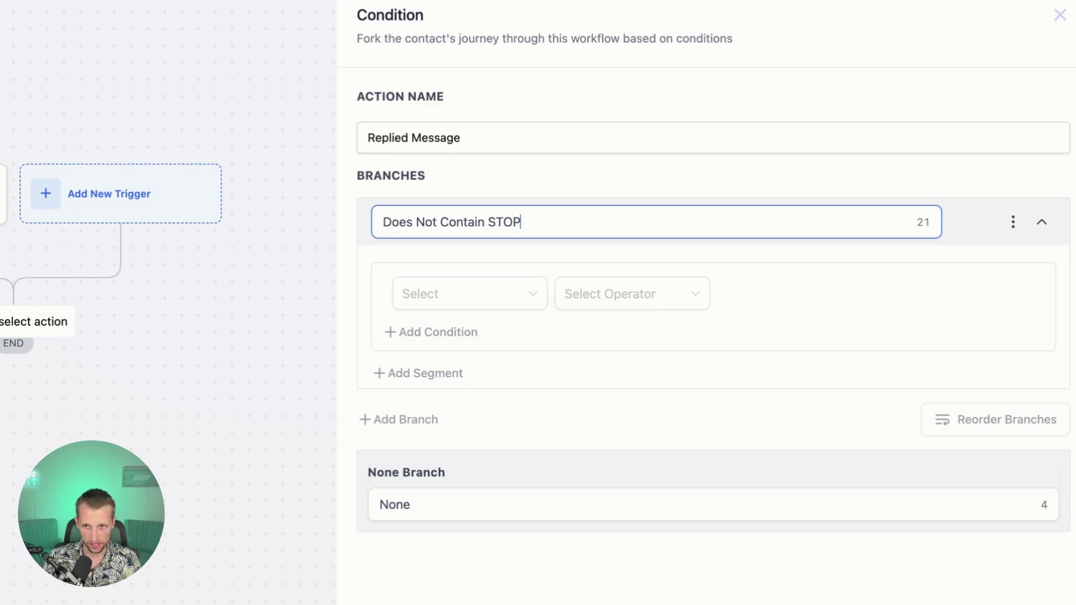
Step: Set the branch's condition to the contact reply's Replied message, Does not contain, STOP
left_click(459, 285)
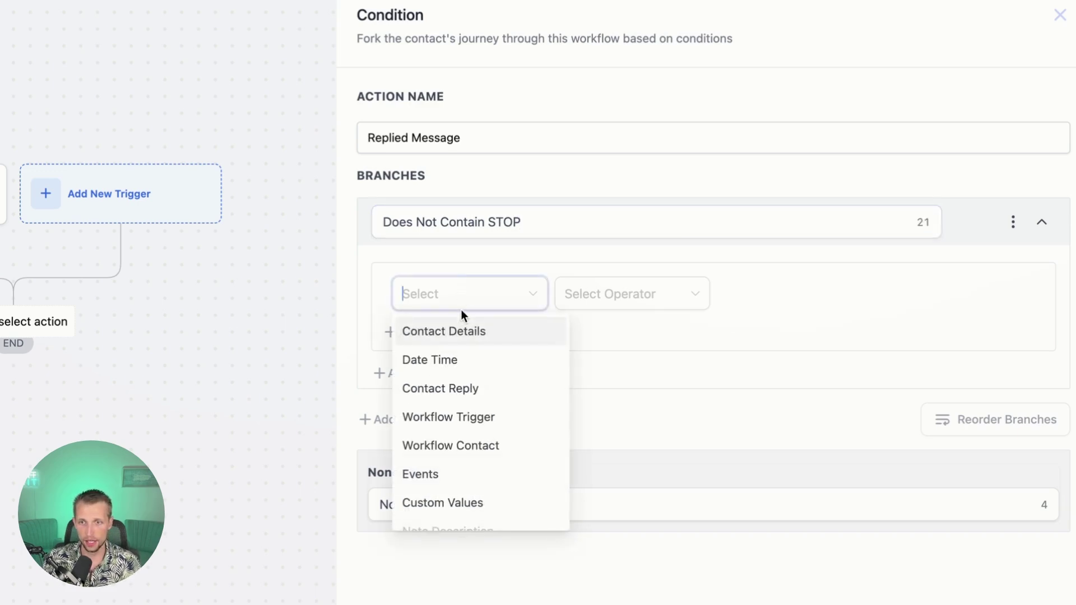
scroll(475, 443, "down", 2)
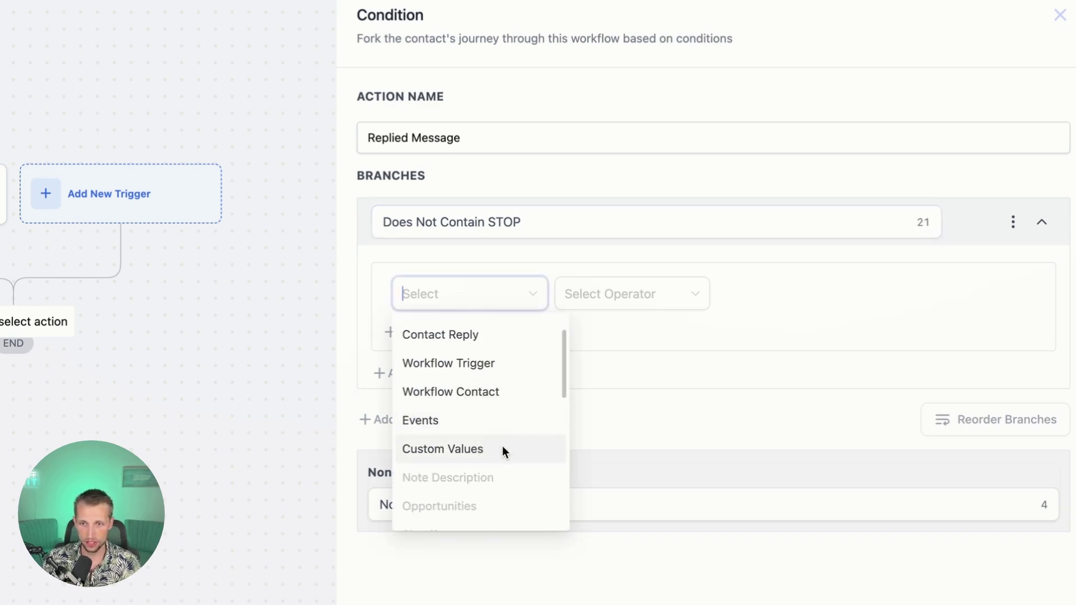
scroll(485, 402, "up", 1)
left_click(473, 365)
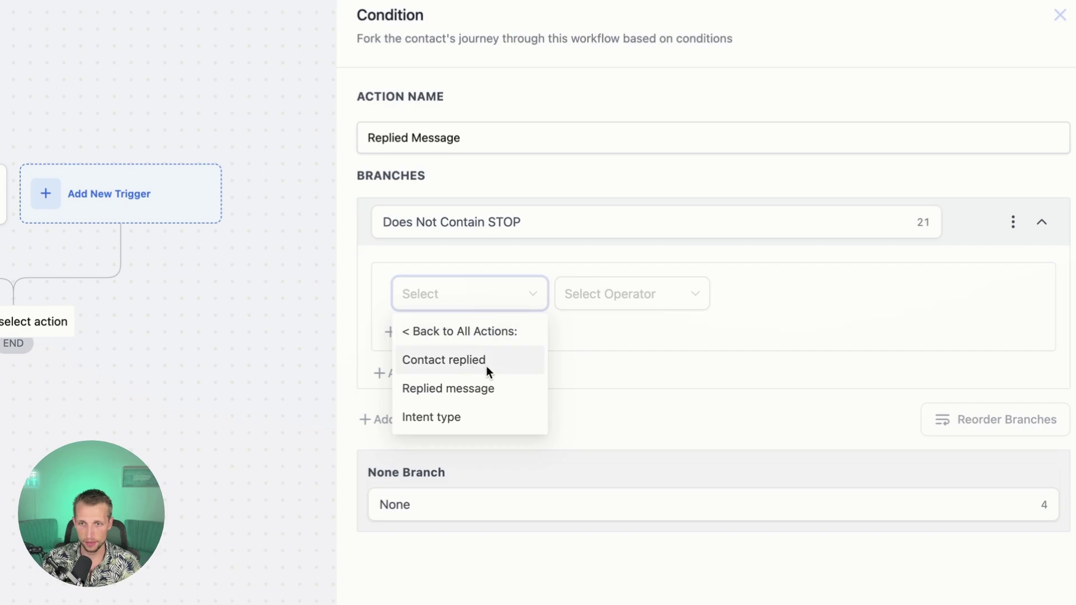
left_click(496, 388)
left_click(613, 294)
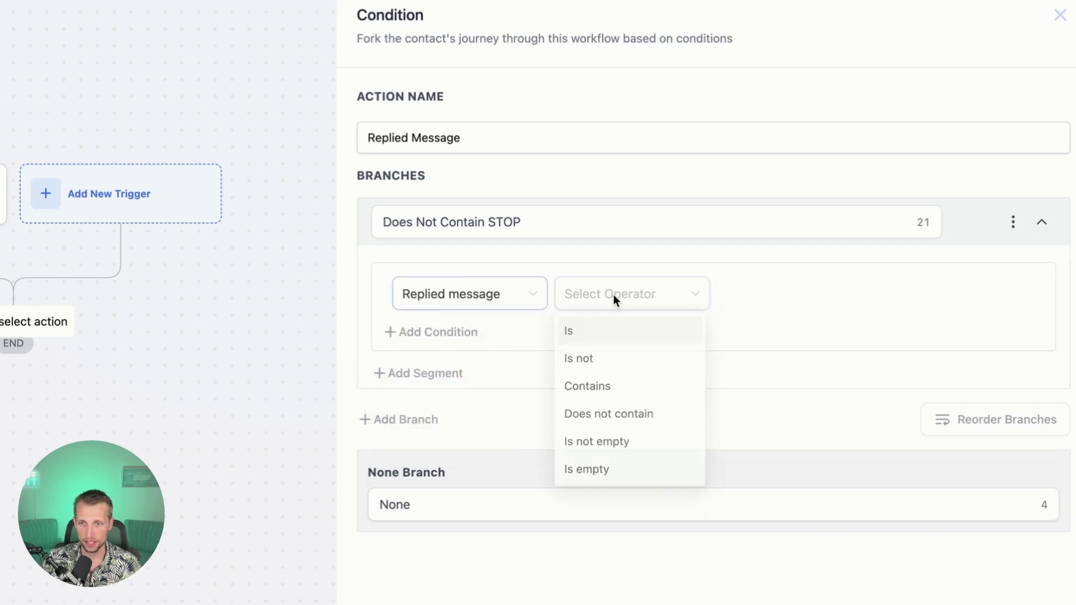
left_click(626, 420)
left_click(720, 304)
type("STOP")
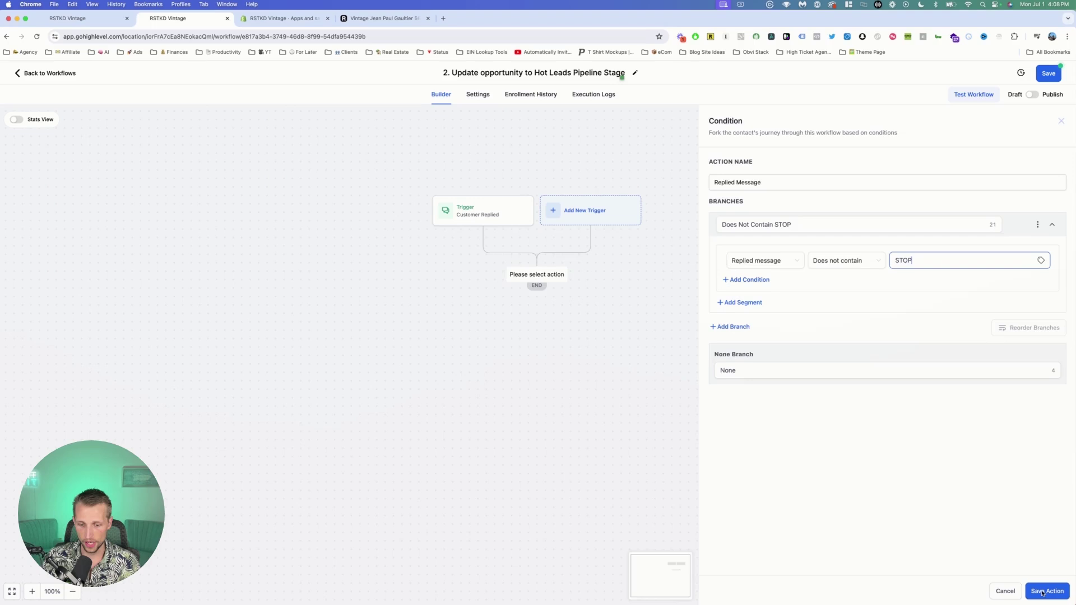
Step: Save the Replied Message condition and add an If / Else action named "Contact" under the Does Not Contain STOP branch
left_click(1043, 581)
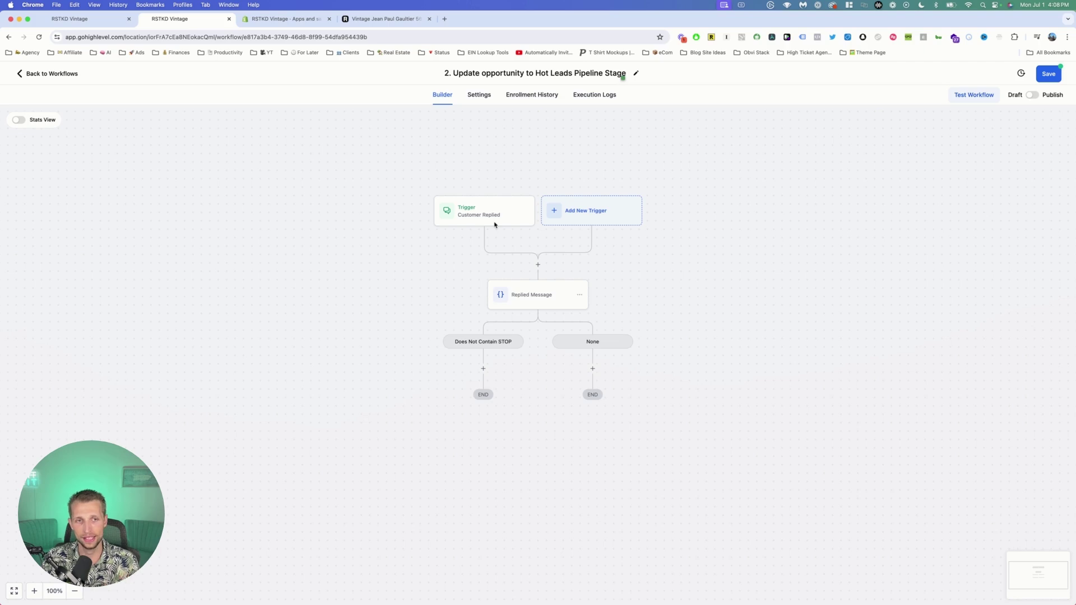
left_click(483, 370)
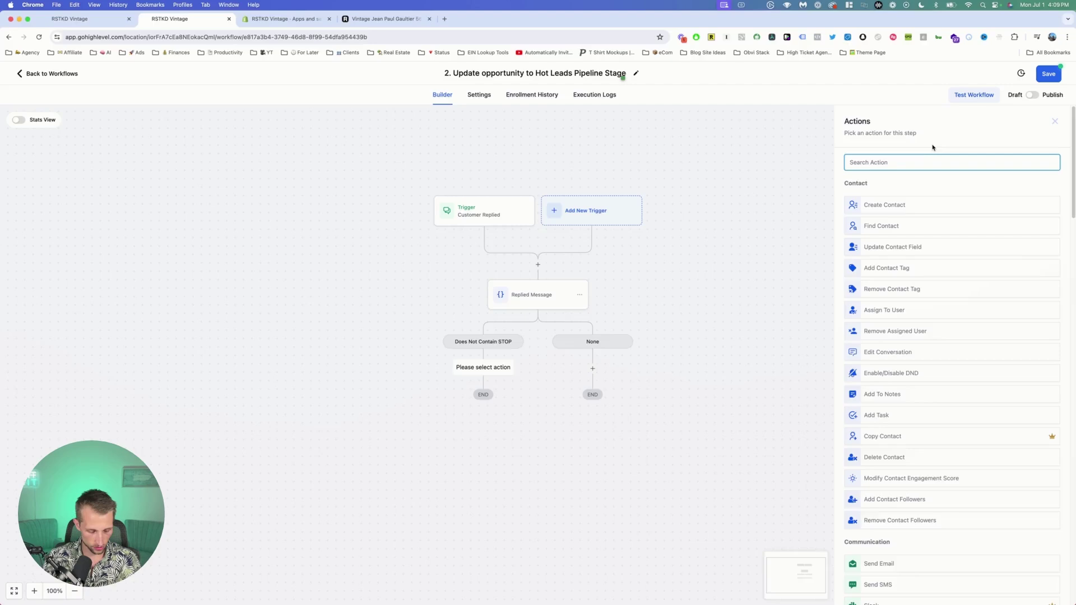
type("if")
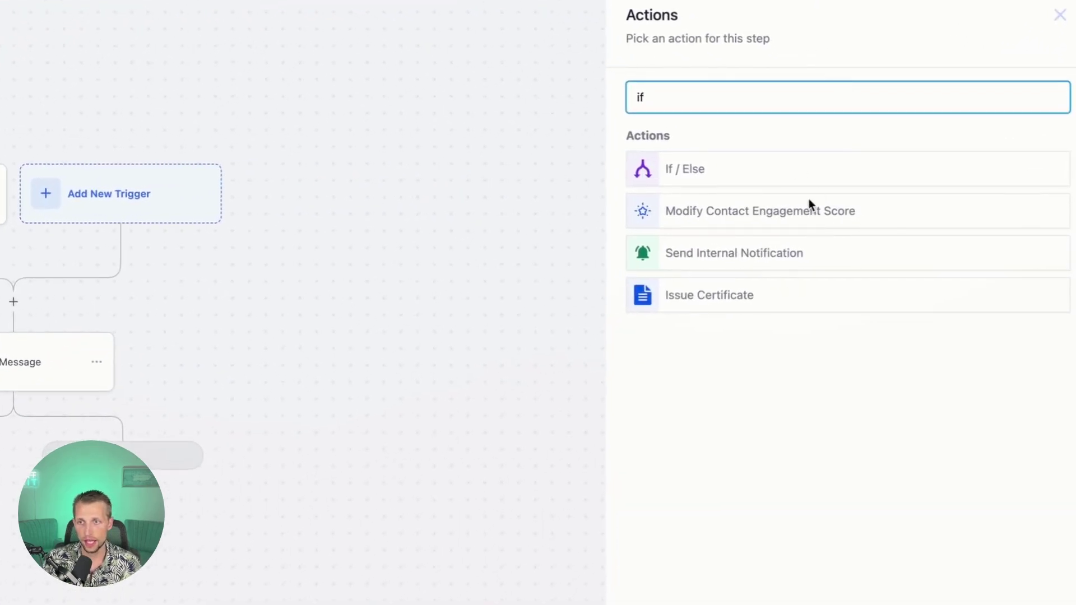
left_click(797, 167)
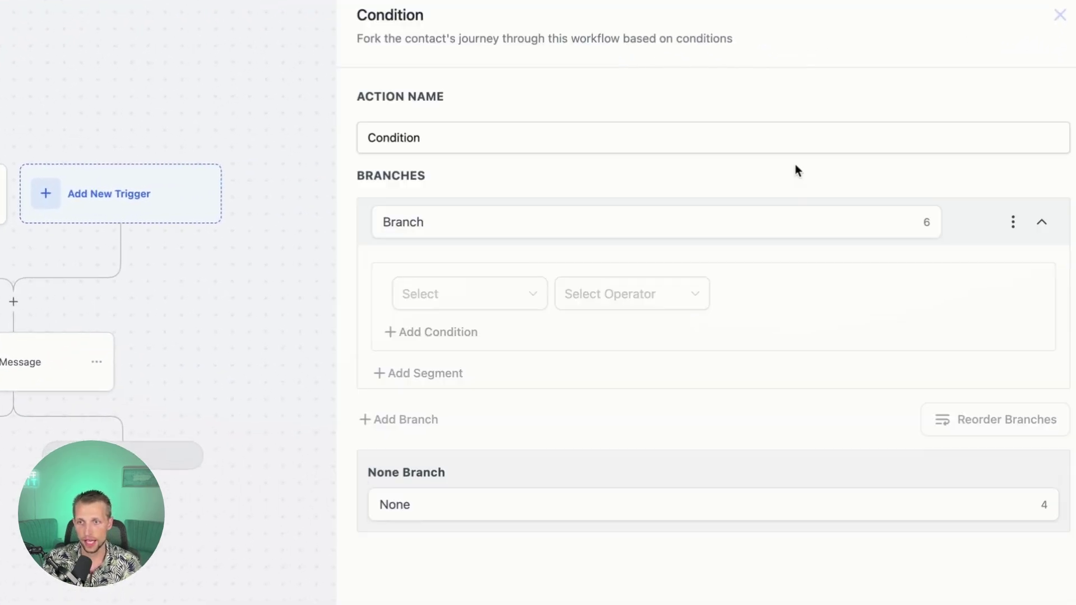
double_click(435, 140)
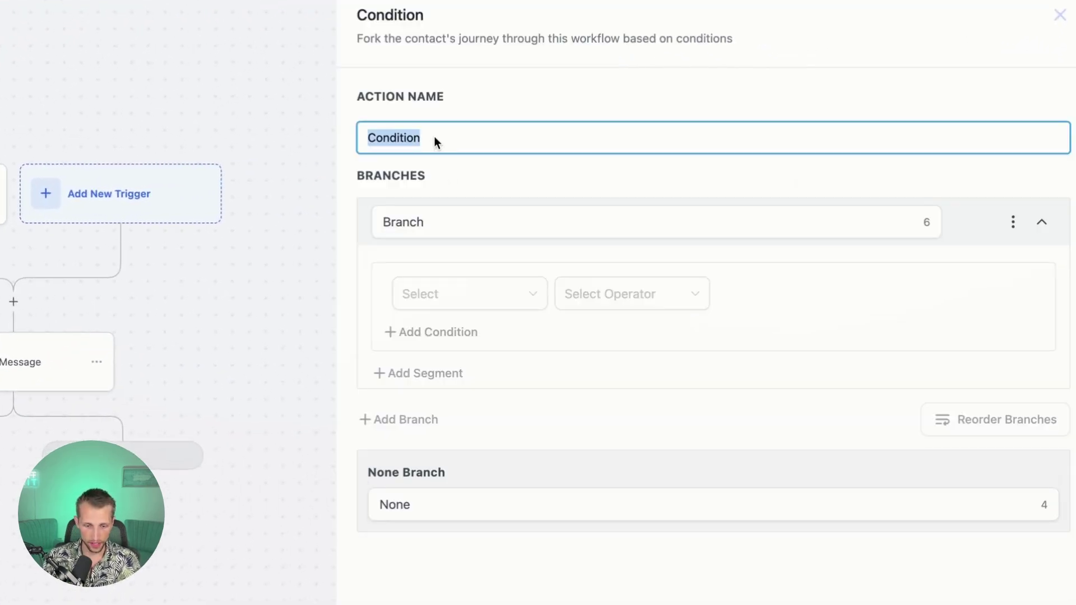
type("Contact")
Step: Name the Contact condition's first branch "DND Enabled Channel is Empty"
key("Tab")
type("DND ")
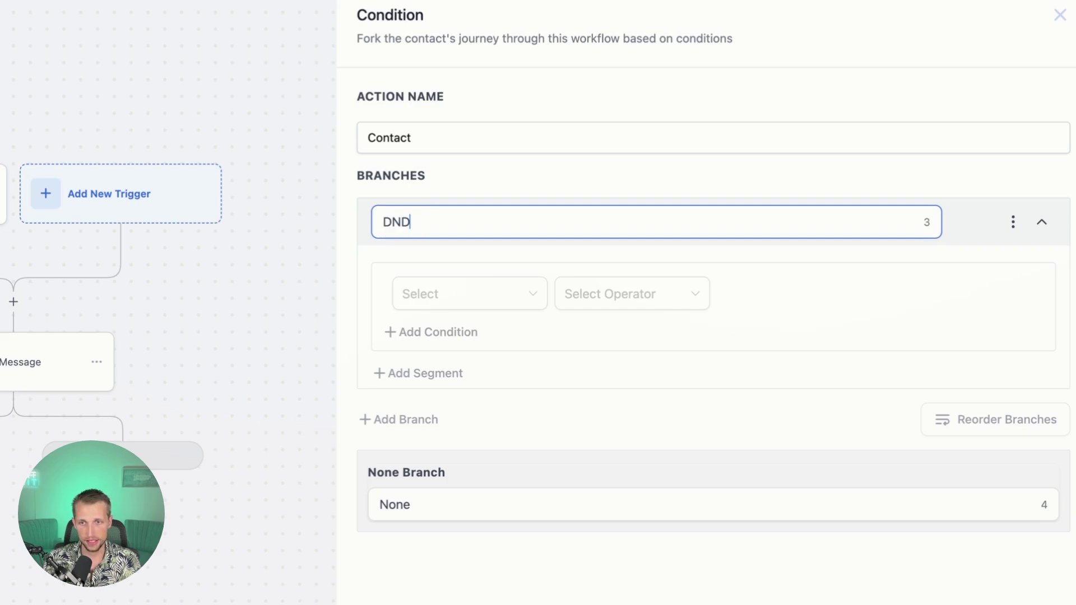
type(" Enabled Chann")
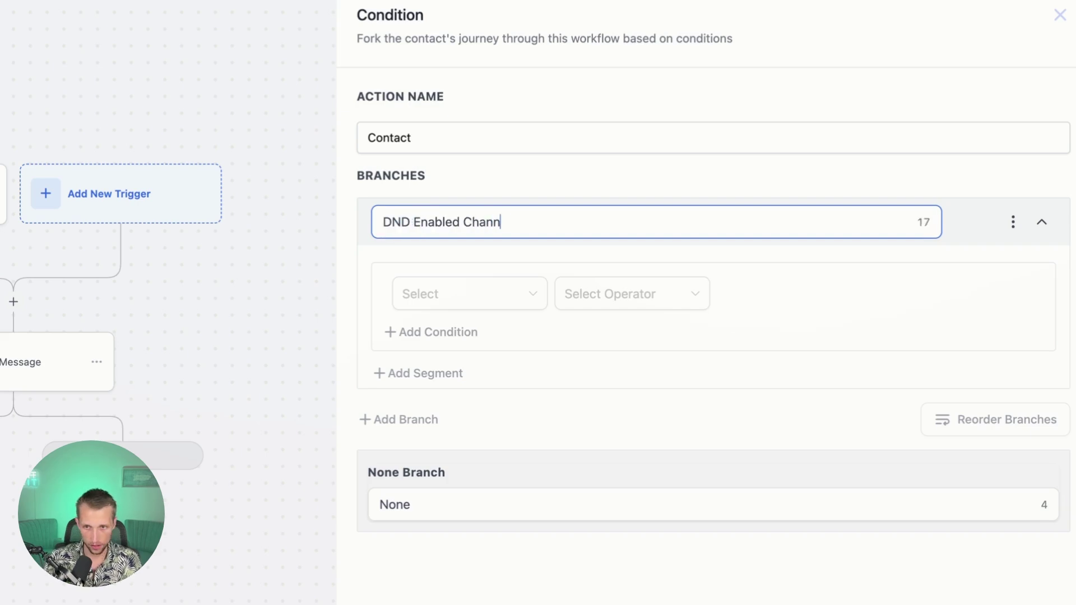
type("el is Empty")
Step: Set the branch's condition to the contact detail DND Enabled Channels with the operator Is empty, and save the action
left_click(470, 315)
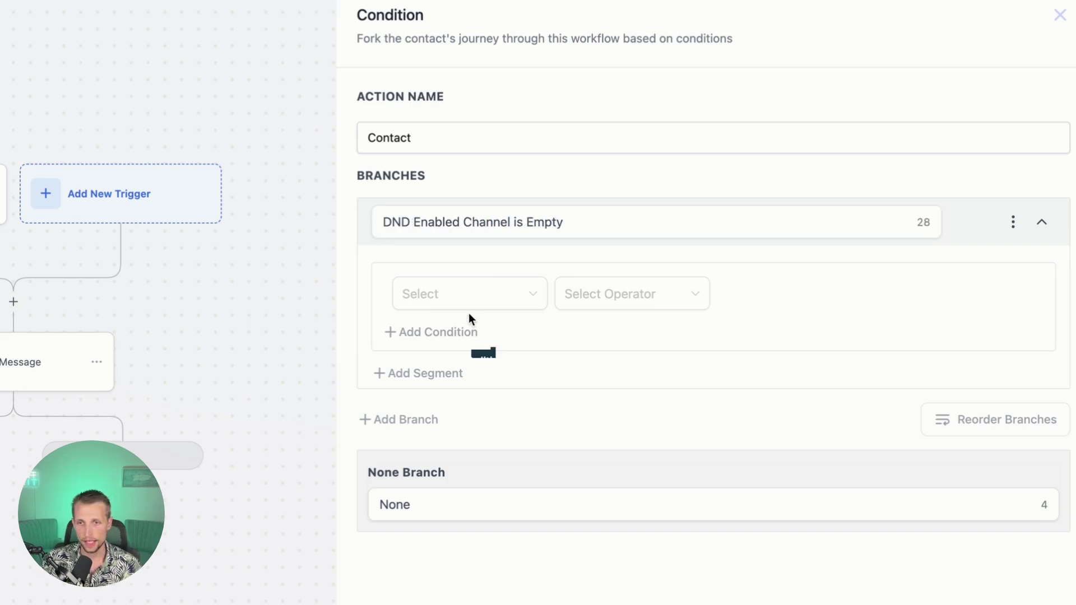
left_click(468, 297)
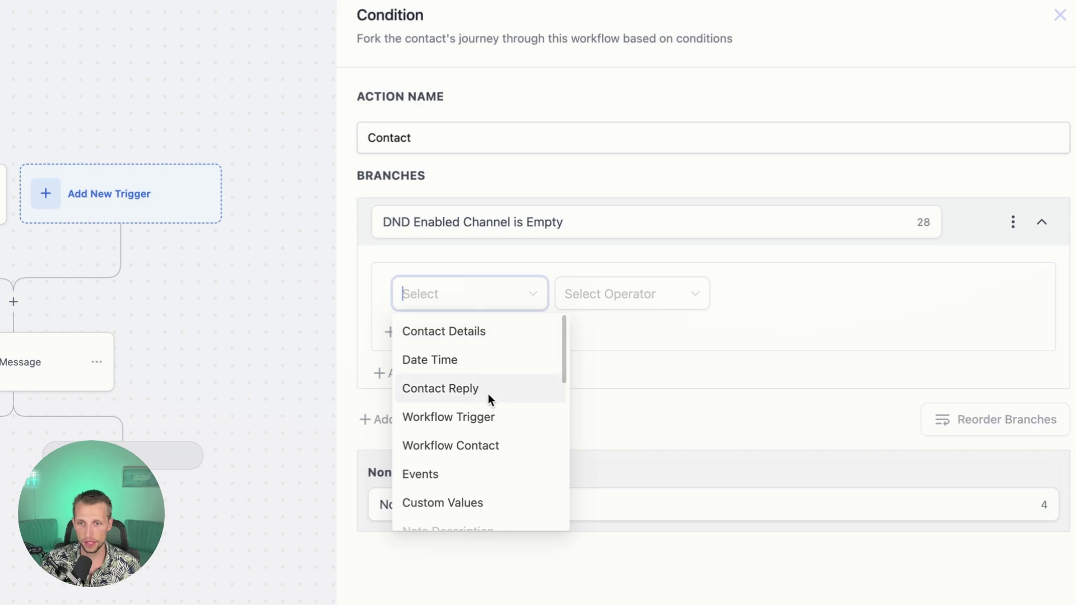
left_click(478, 339)
scroll(496, 415, "down", 5)
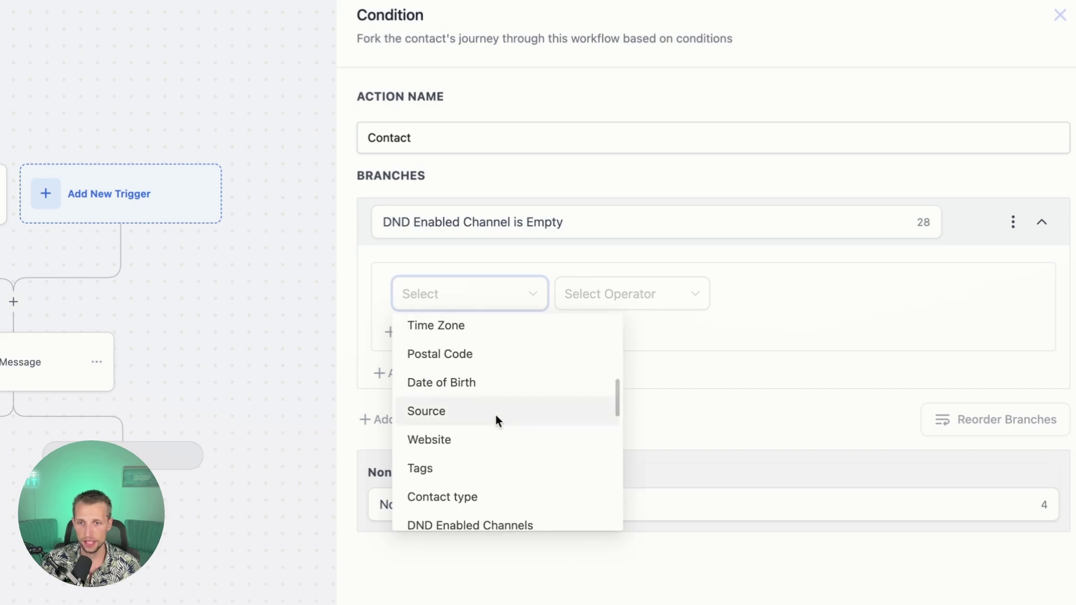
scroll(495, 415, "down", 1)
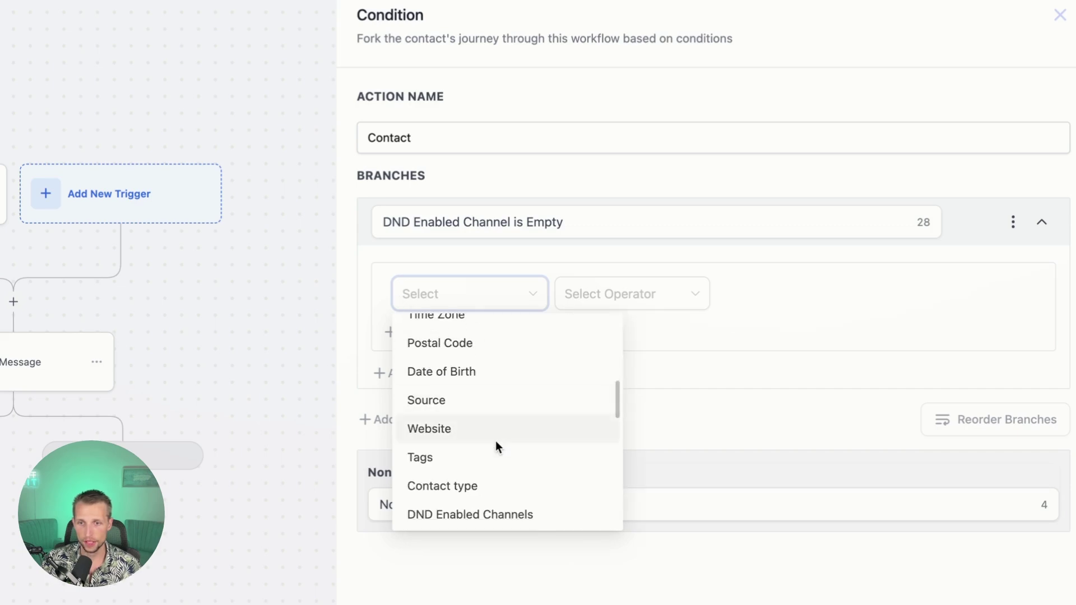
left_click(503, 520)
left_click(604, 294)
left_click(613, 417)
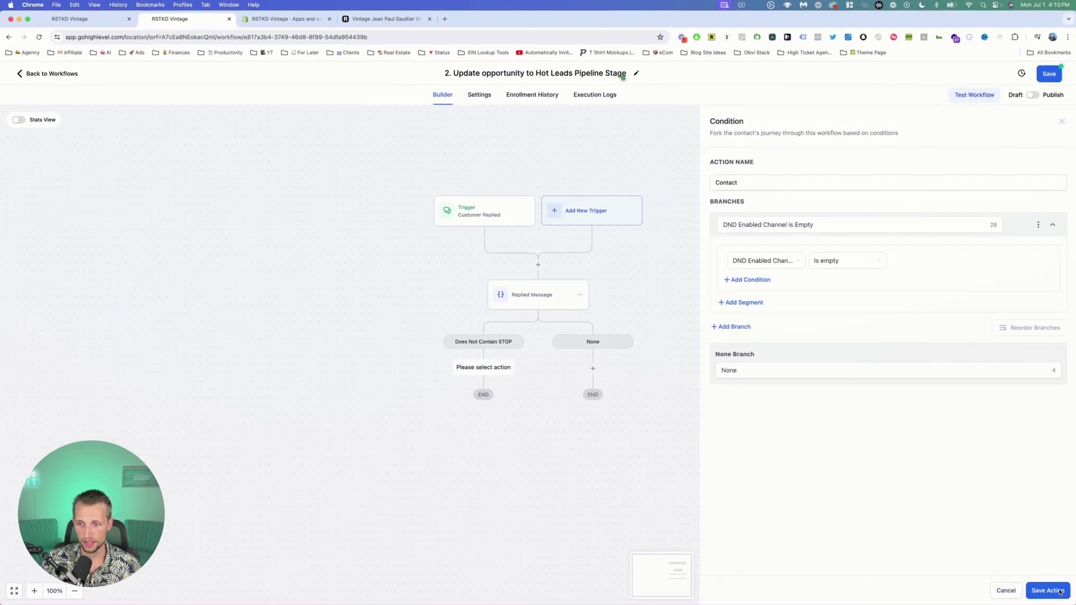
left_click(1046, 591)
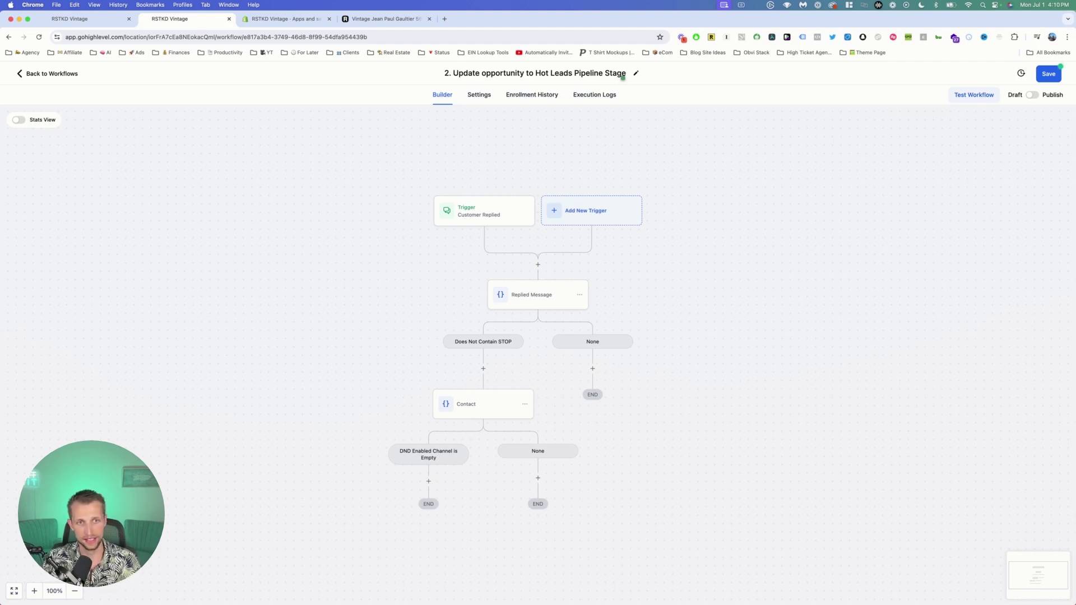
Step: Add an Add Contact Tag action under the DND Enabled Channel is Empty branch with the new tag "replied"
left_click(428, 480)
left_click(860, 163)
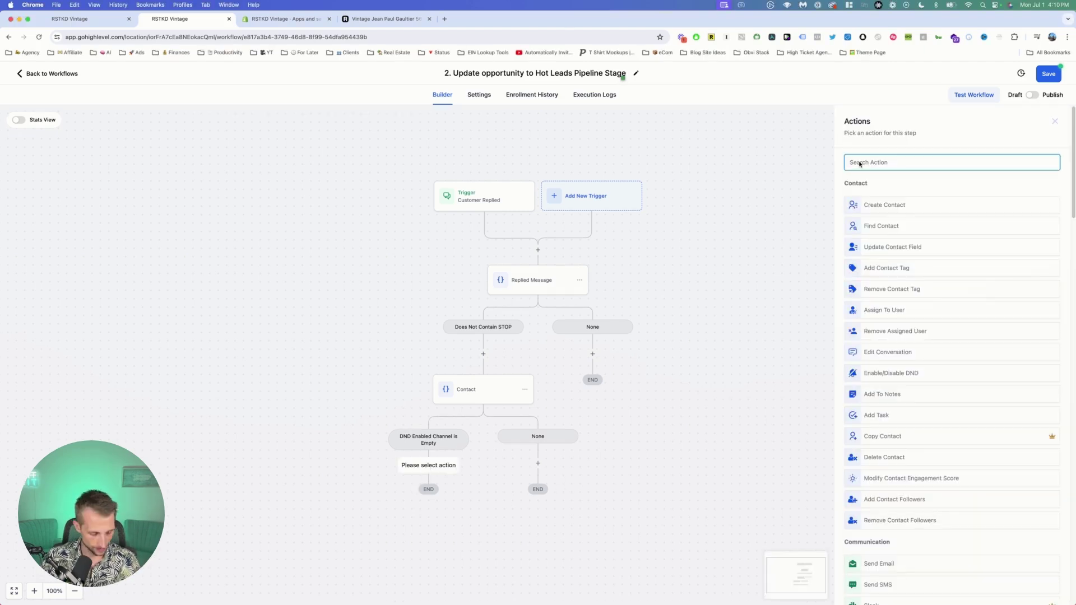
type("add")
left_click(875, 198)
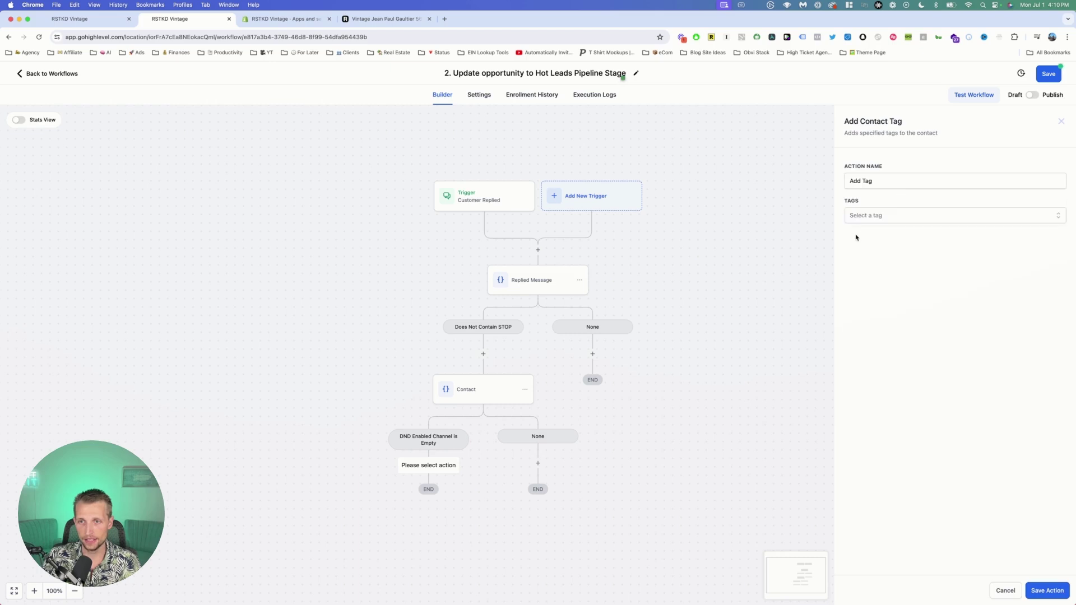
left_click(862, 220)
type("replied")
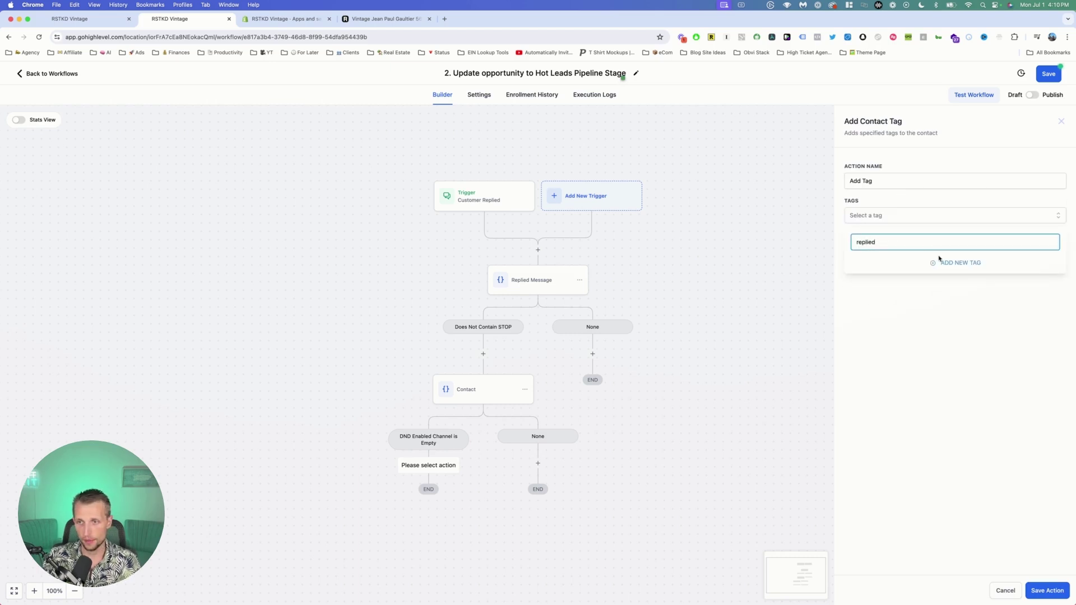
left_click(940, 259)
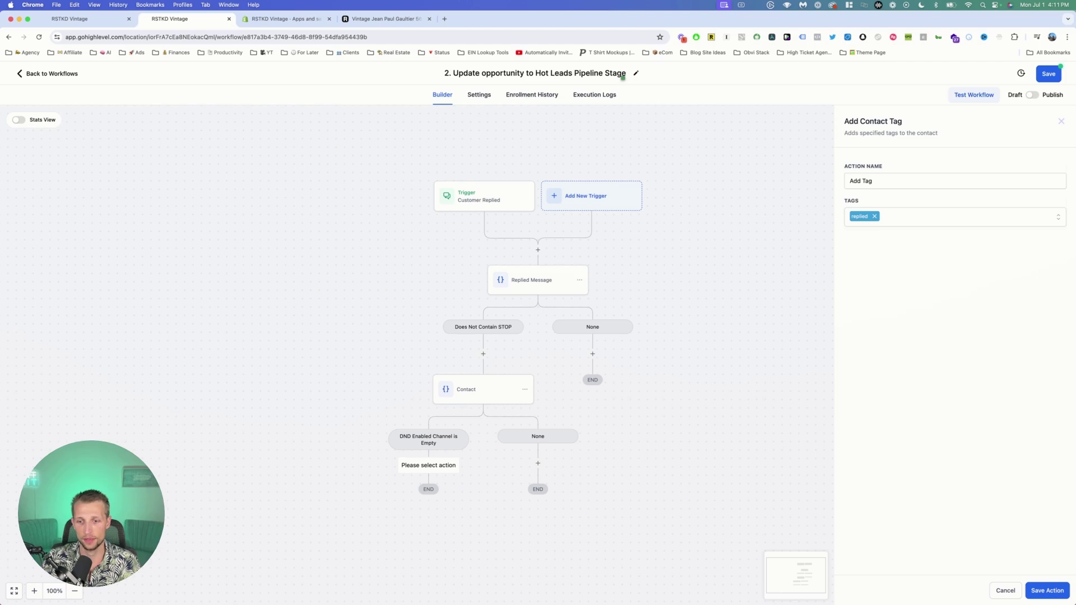
Step: Rename the tag action as "Add Replied Tag" and save it
left_click(862, 184)
type("plied")
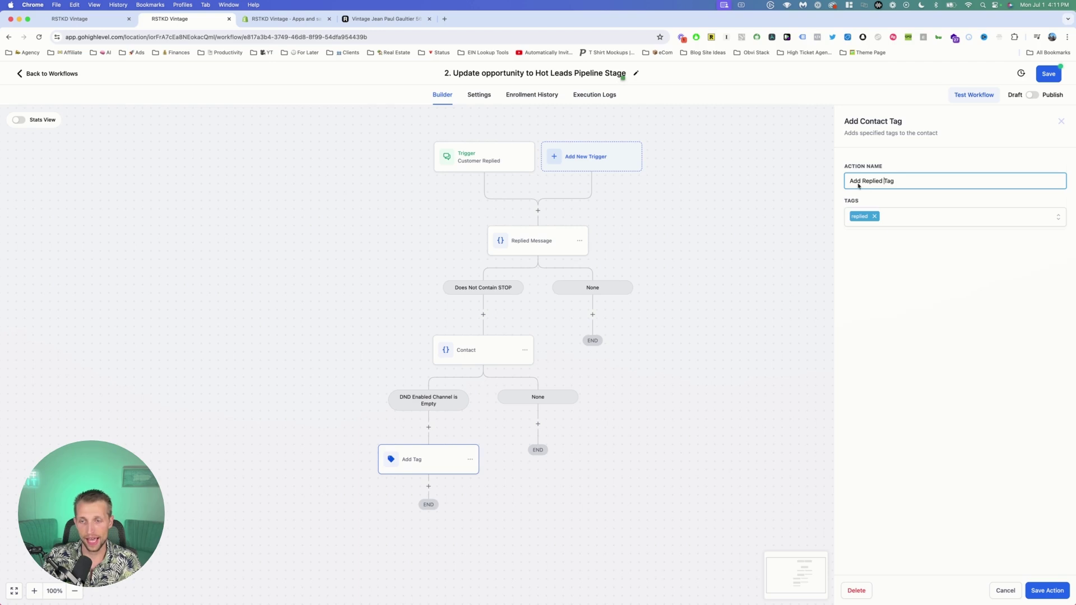
key("Return")
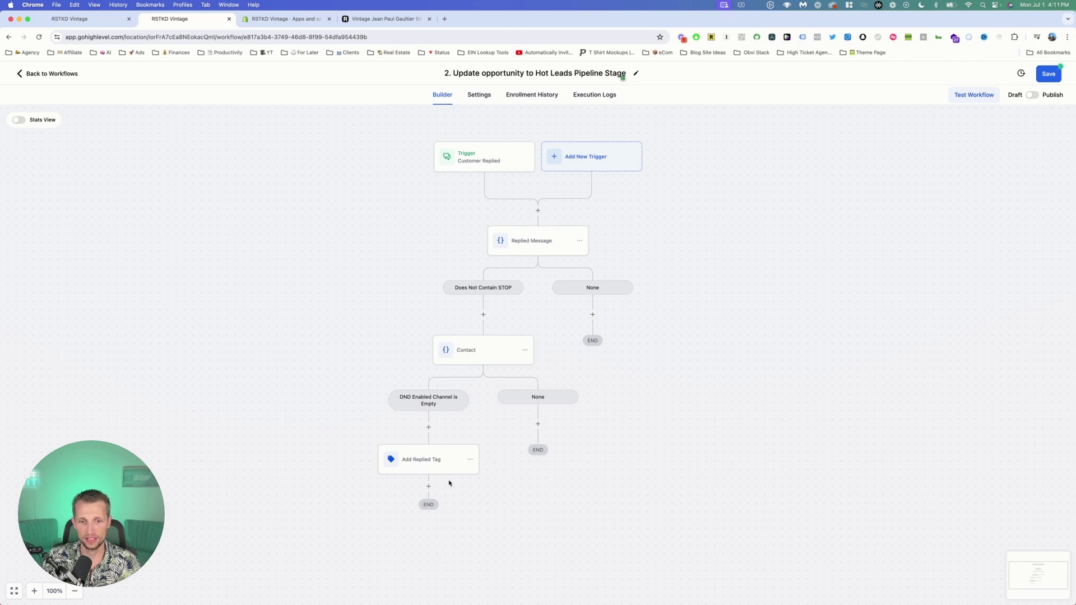
Step: Add a Create/Update Opportunity action below Add Replied Tag and name it "Update Opportunity"
left_click(430, 494)
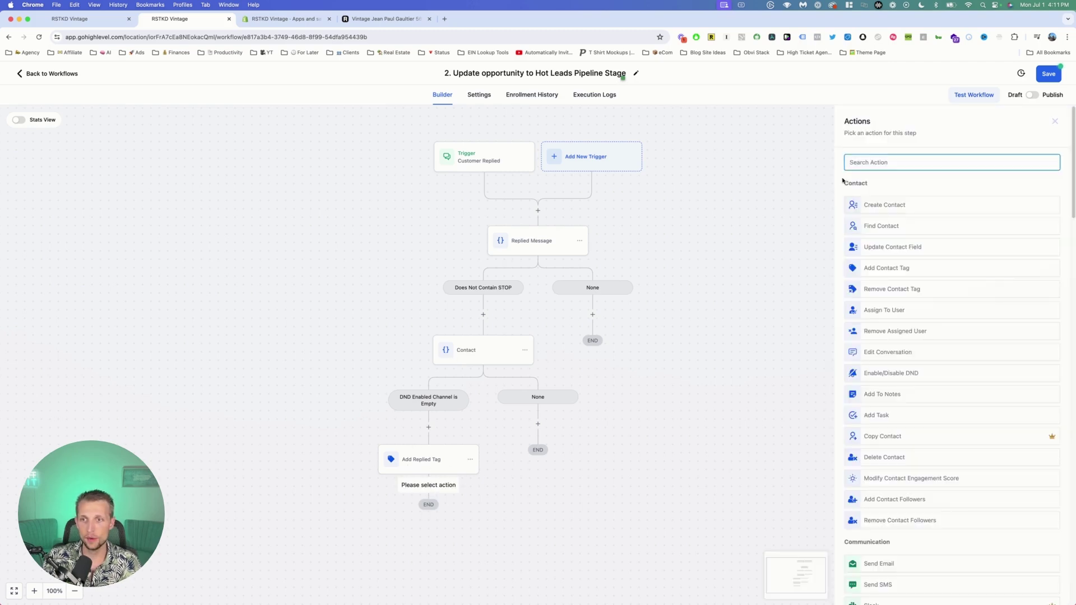
type("crea")
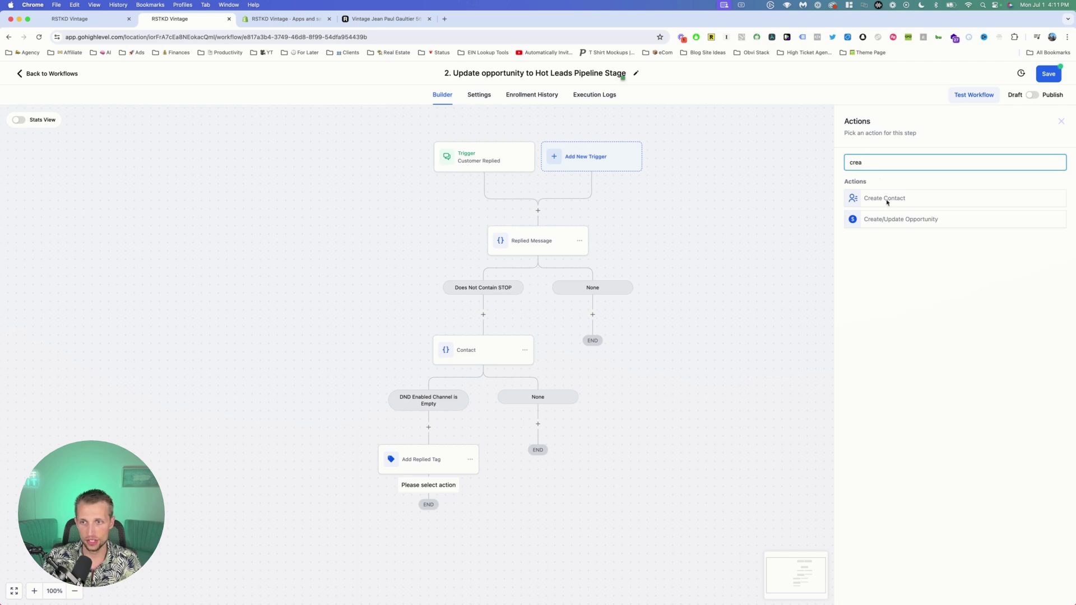
left_click(898, 219)
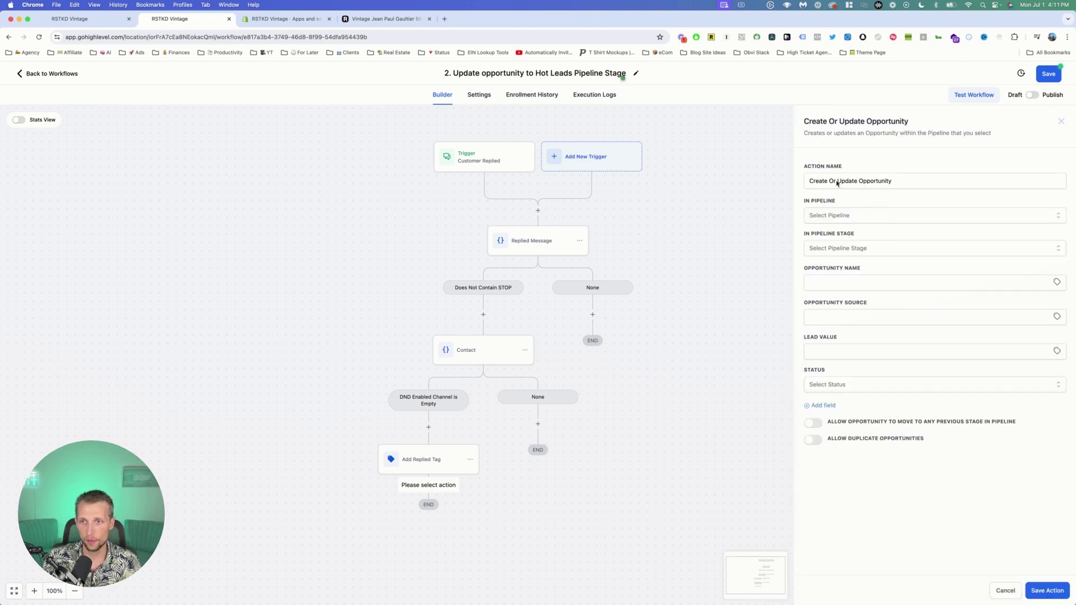
left_click_drag(838, 181, 781, 179)
key("BackSpace")
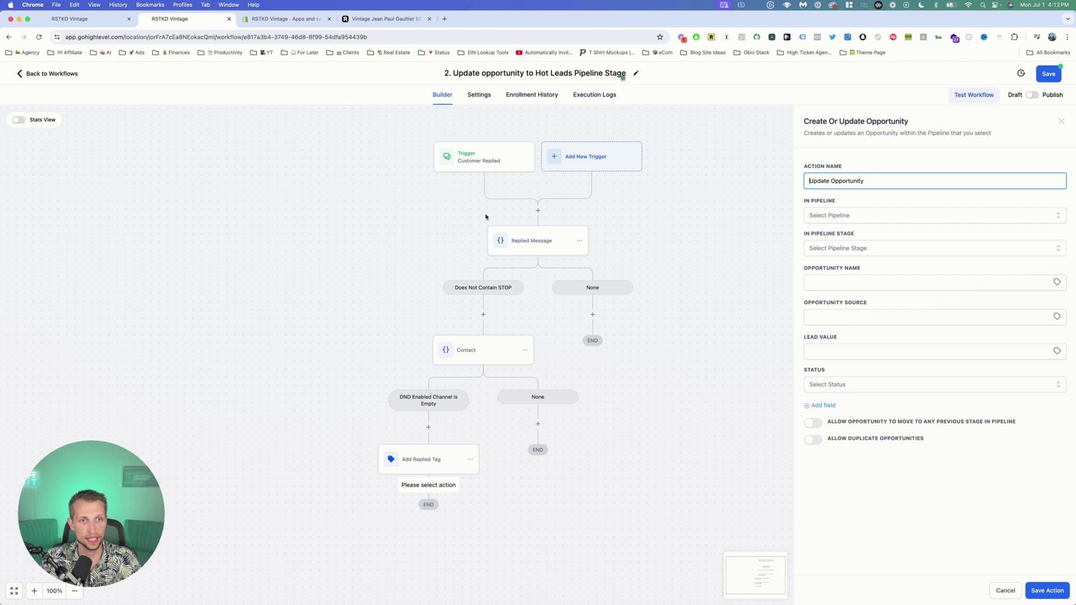
Step: Set the opportunity's pipeline to Shopify Abandoned Checkouts and its pipeline stage to Hot Leads
left_click(1013, 213)
left_click(821, 230)
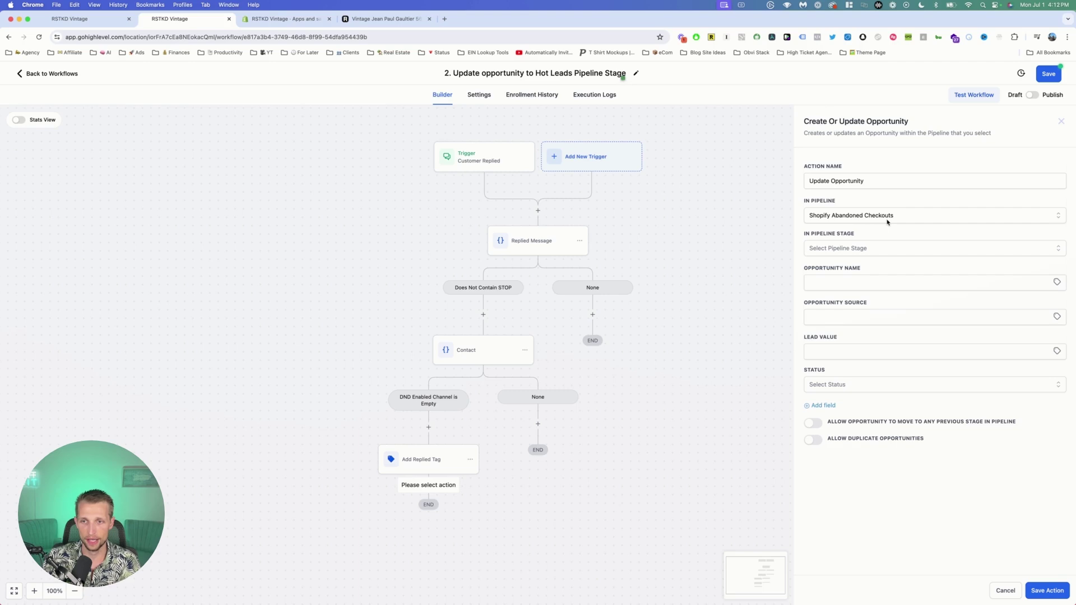
left_click(849, 253)
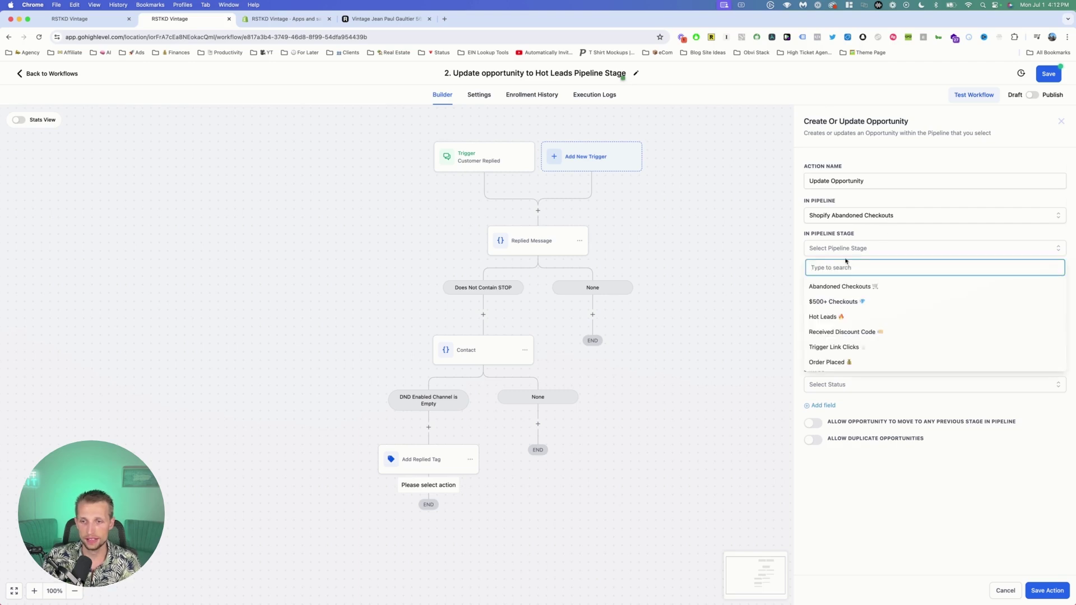
left_click(816, 317)
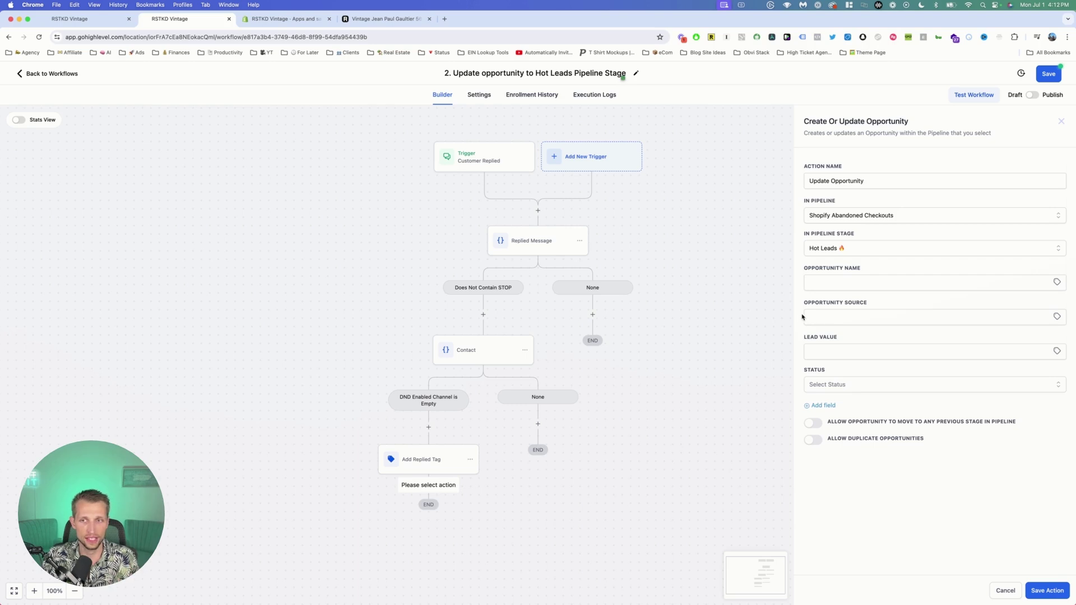
Step: Set the opportunity name to {{contact.name}}, the source to Shopify and the lead value to {{order.total_price}}
left_click(826, 284)
type("{{contact.name}}")
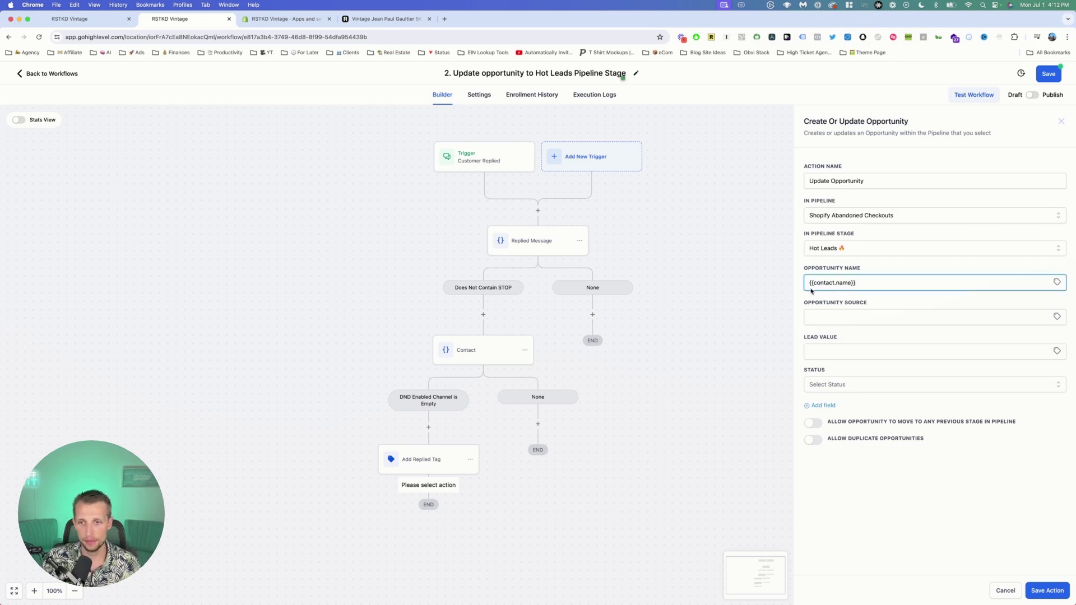
left_click(821, 324)
type("Shopify")
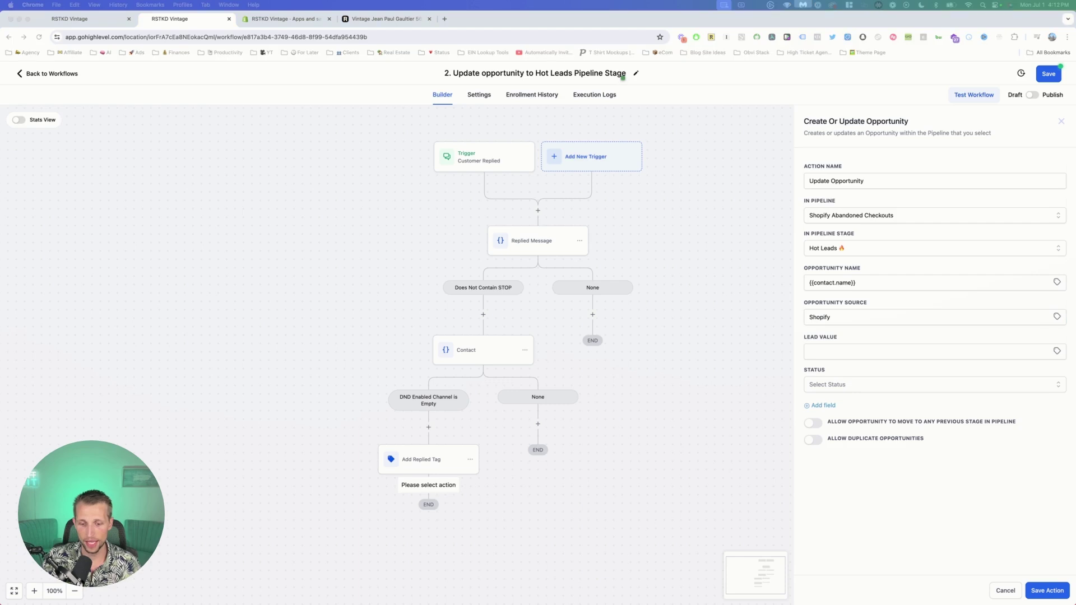
left_click(814, 351)
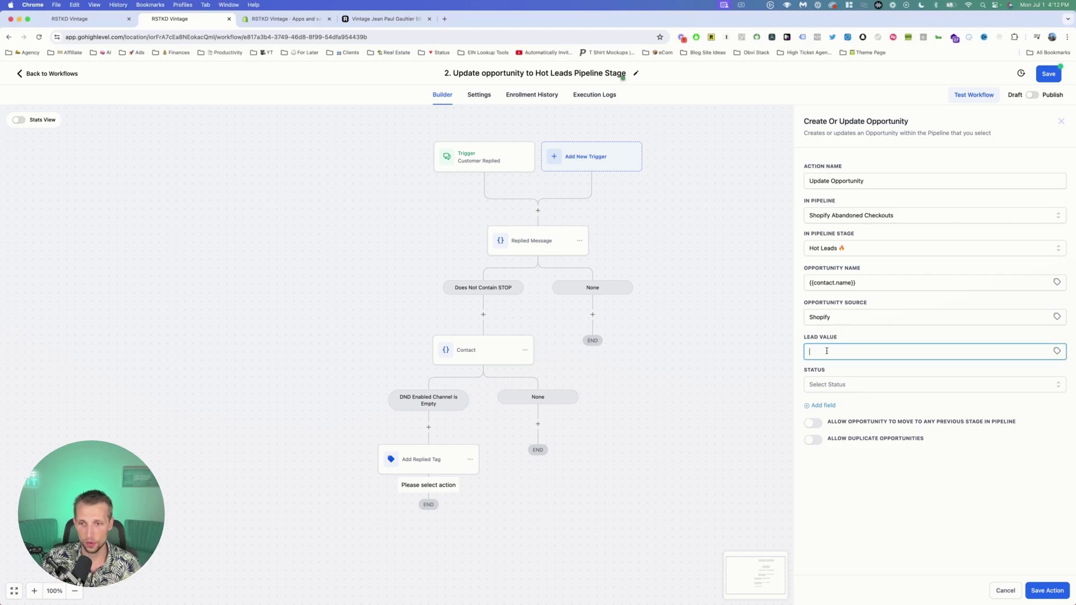
type("{{order.total_price}}")
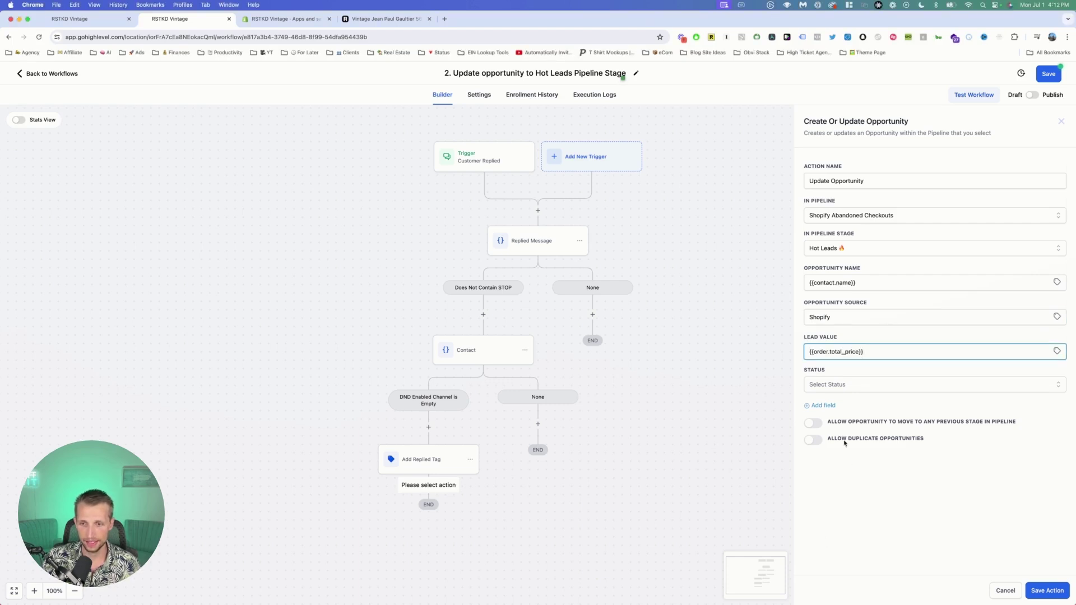
Step: Set the opportunity's status to open and save the Update Opportunity action
left_click(837, 386)
left_click(830, 395)
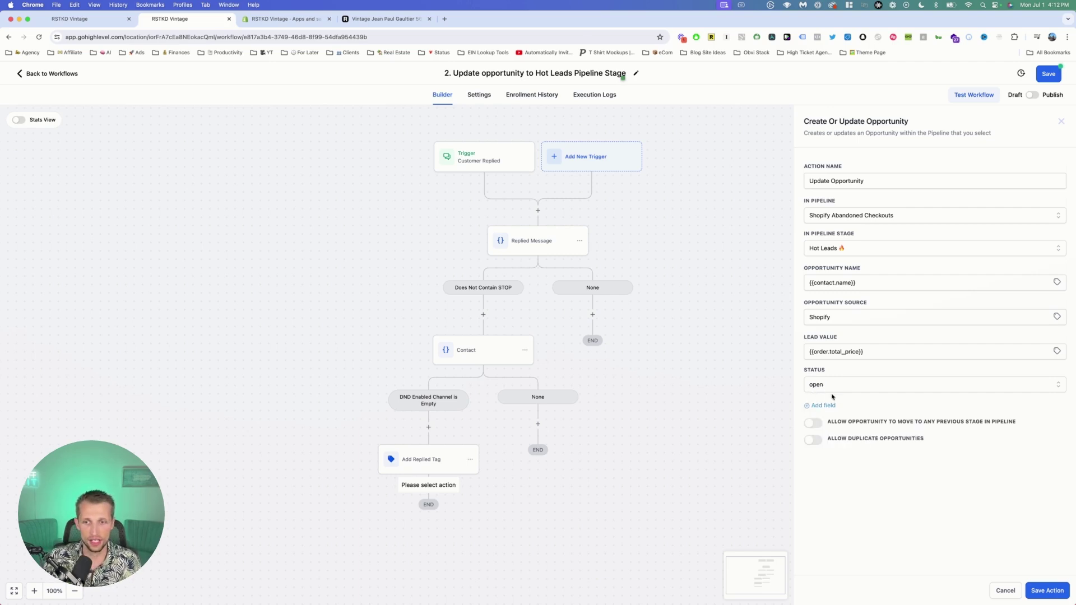
left_click(1044, 592)
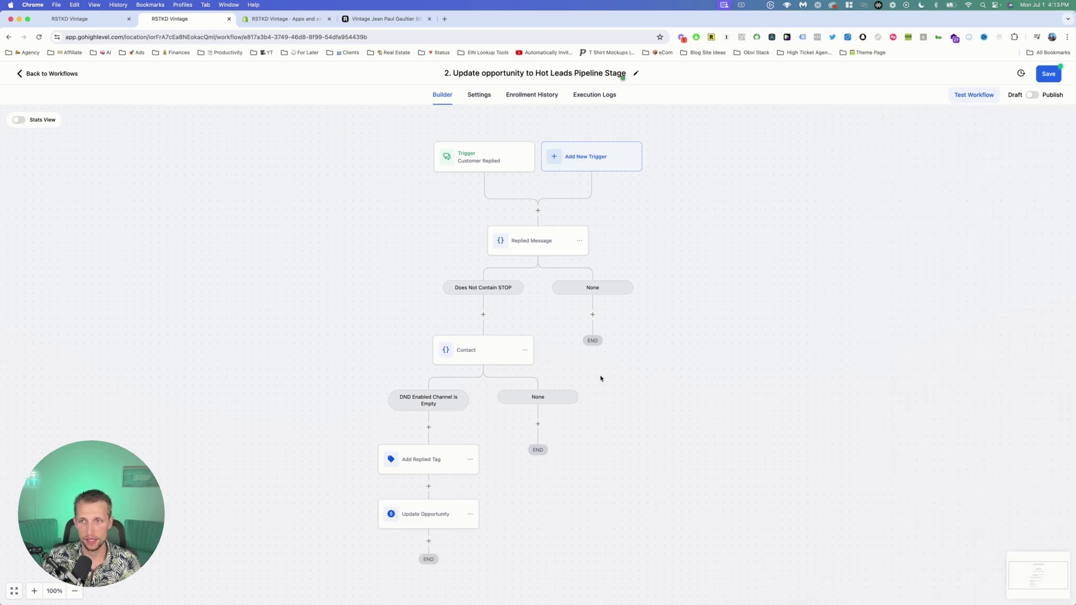
Step: Switch the Hot Leads workflow from draft to published and save it
left_click(1032, 97)
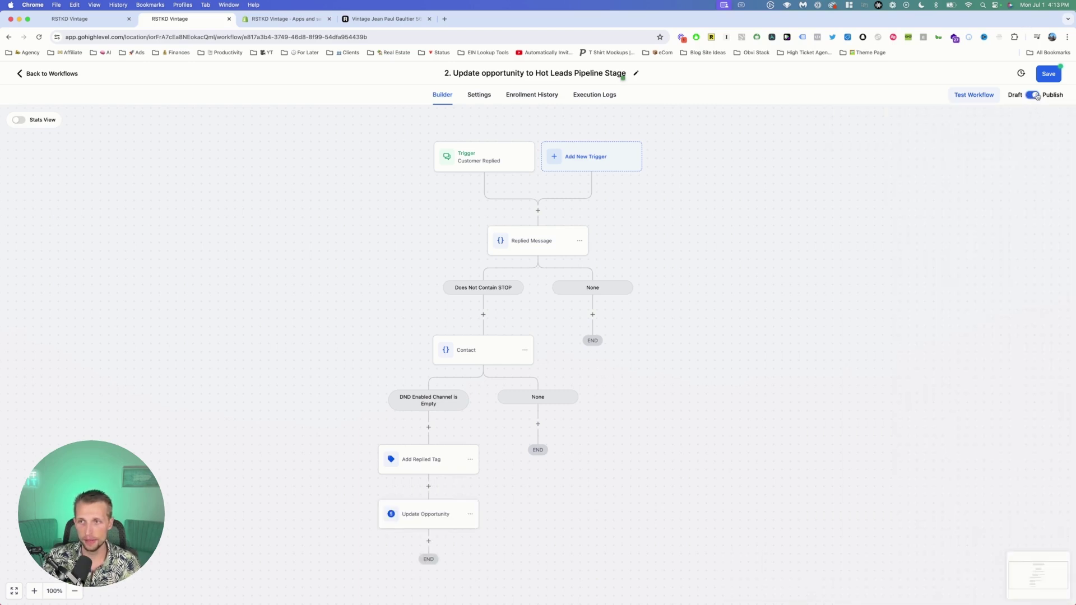
left_click(1048, 77)
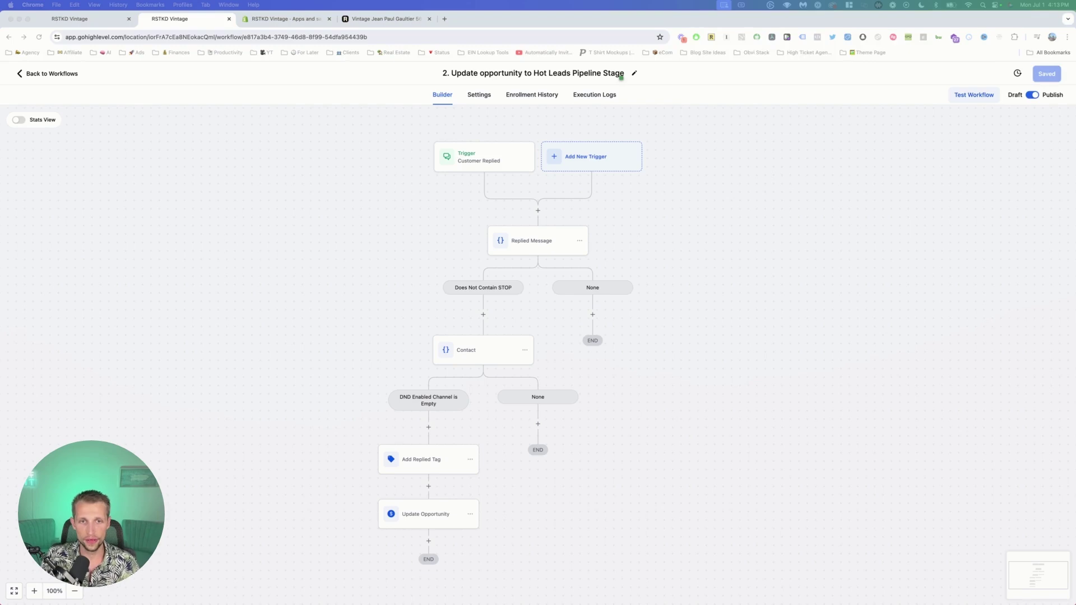
Step: Rename the Customer Replied trigger as "Customer Replied & Has Abandoned Tag", then save the trigger and the workflow
left_click(470, 162)
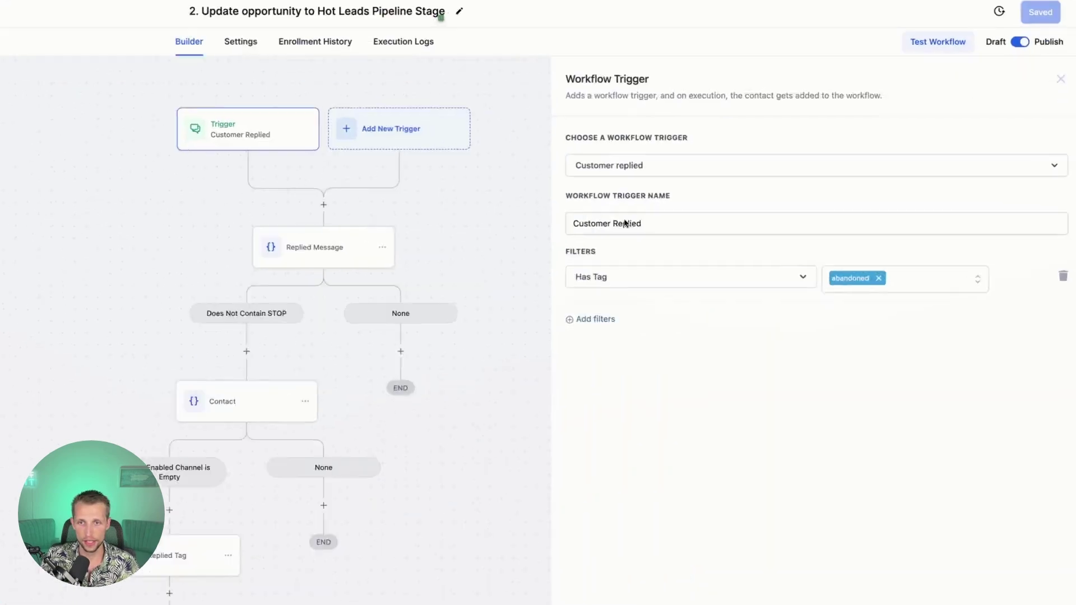
triple_click(756, 225)
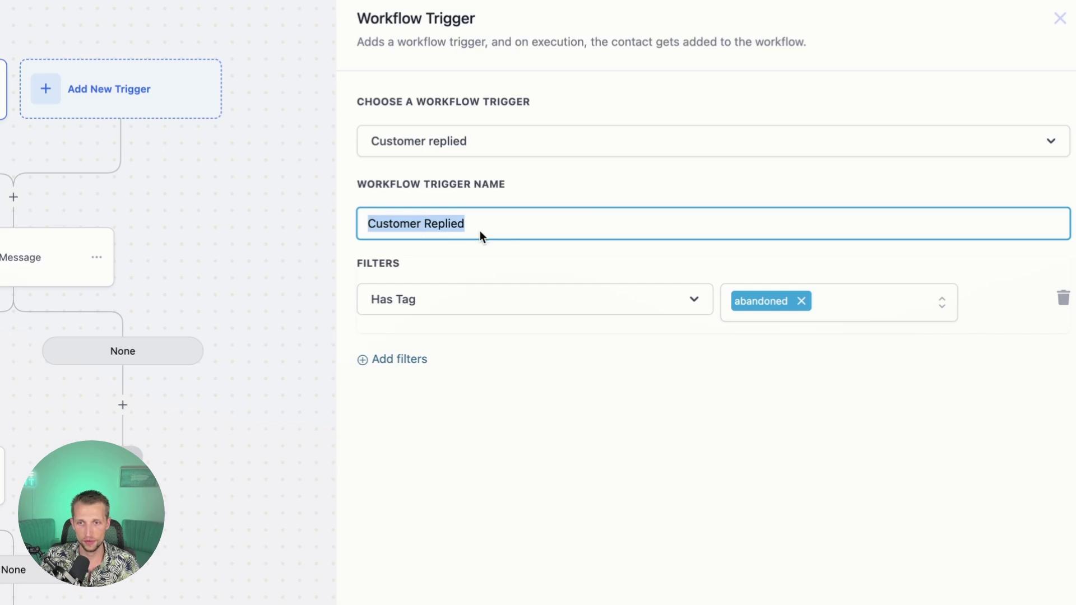
type("Customer Replied & Has Abandoned Tag")
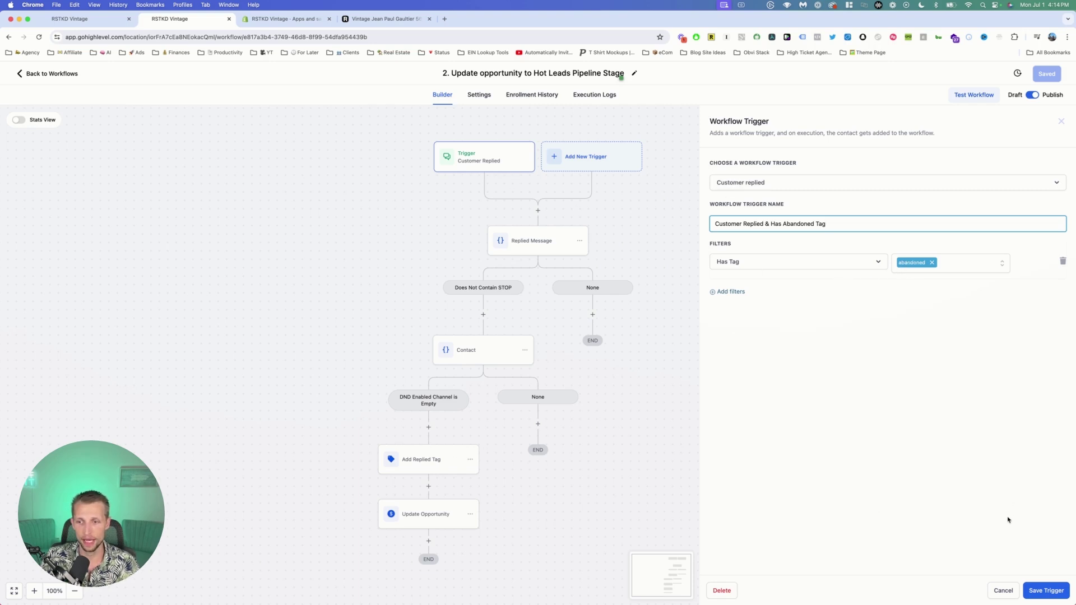
left_click(1042, 592)
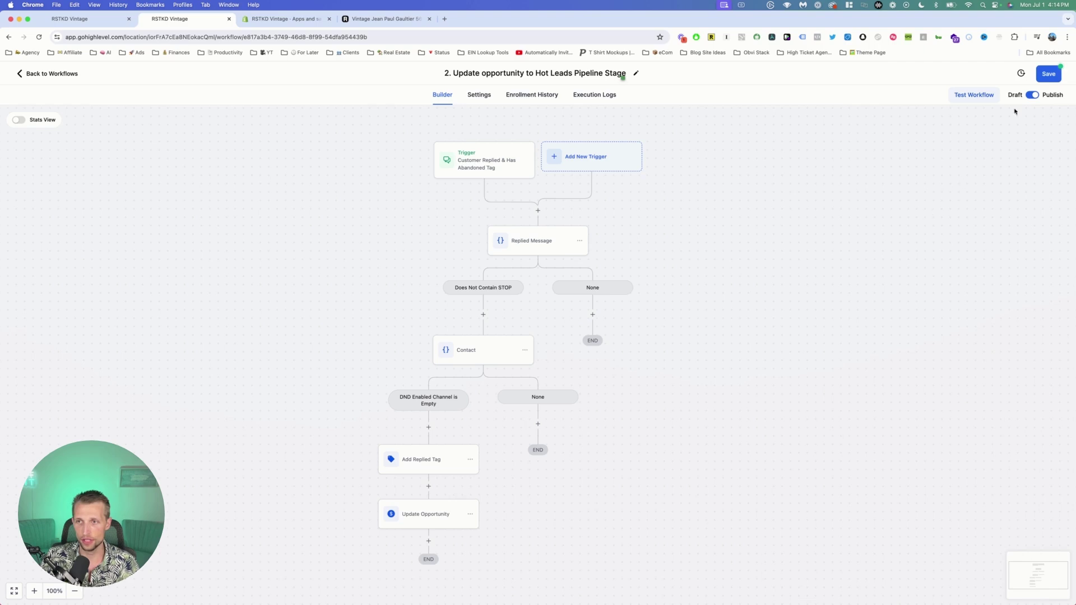
left_click(1046, 80)
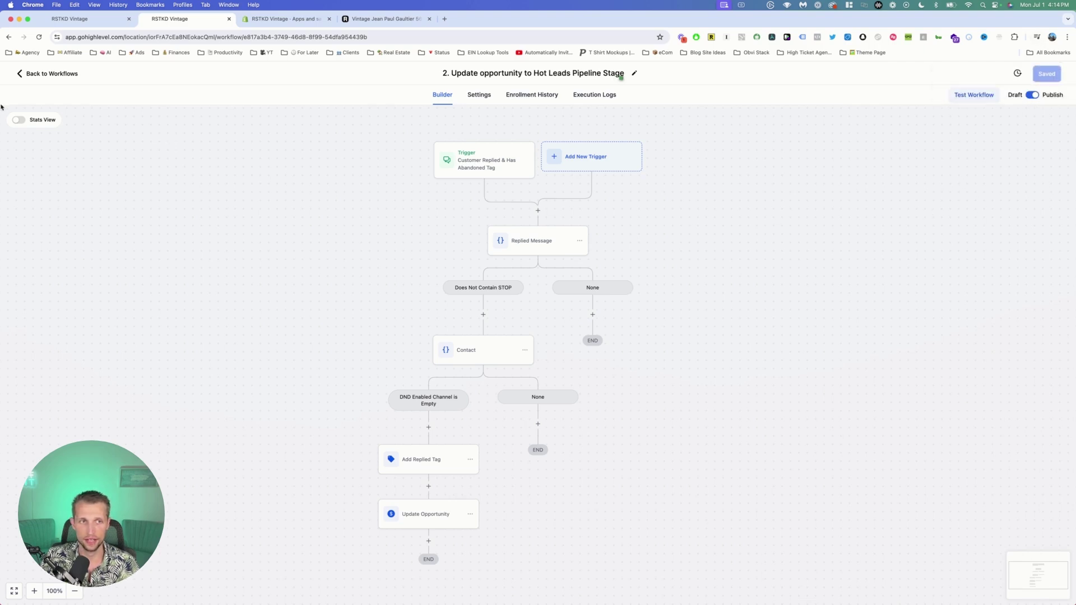
Step: Create a workflow from scratch in the Shopify Pipeline folder, named "3. Update opportunity to Received Discount Code Pipeline Stage"
left_click(83, 25)
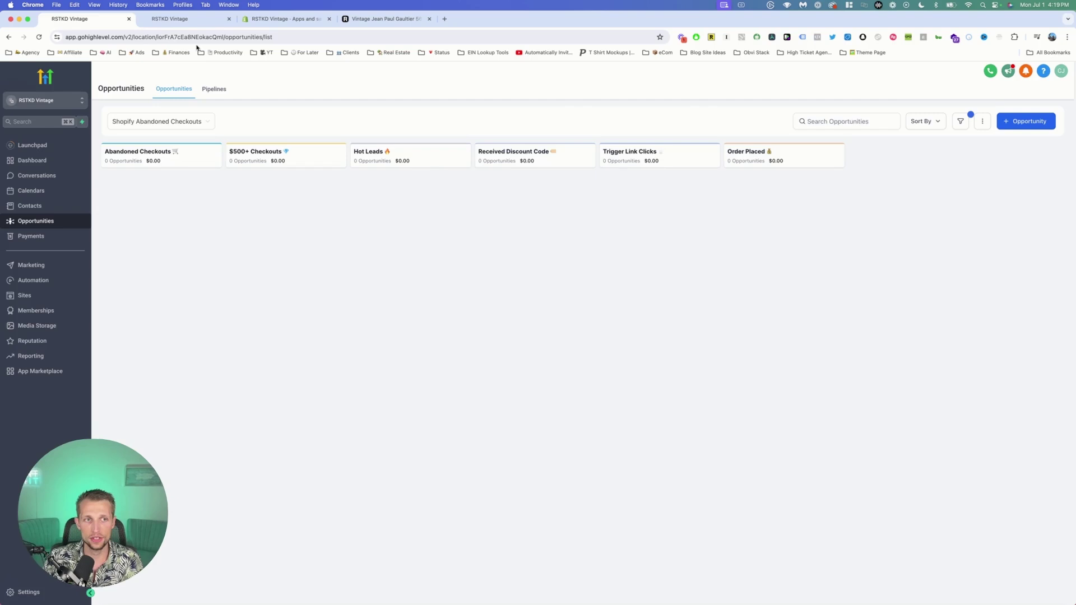
left_click(174, 18)
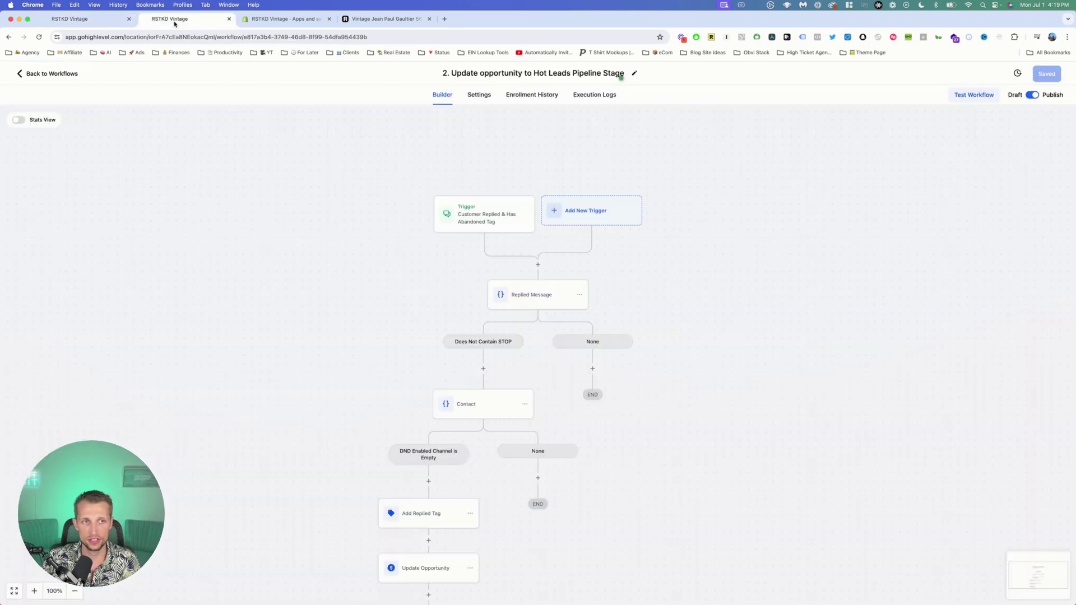
left_click(25, 74)
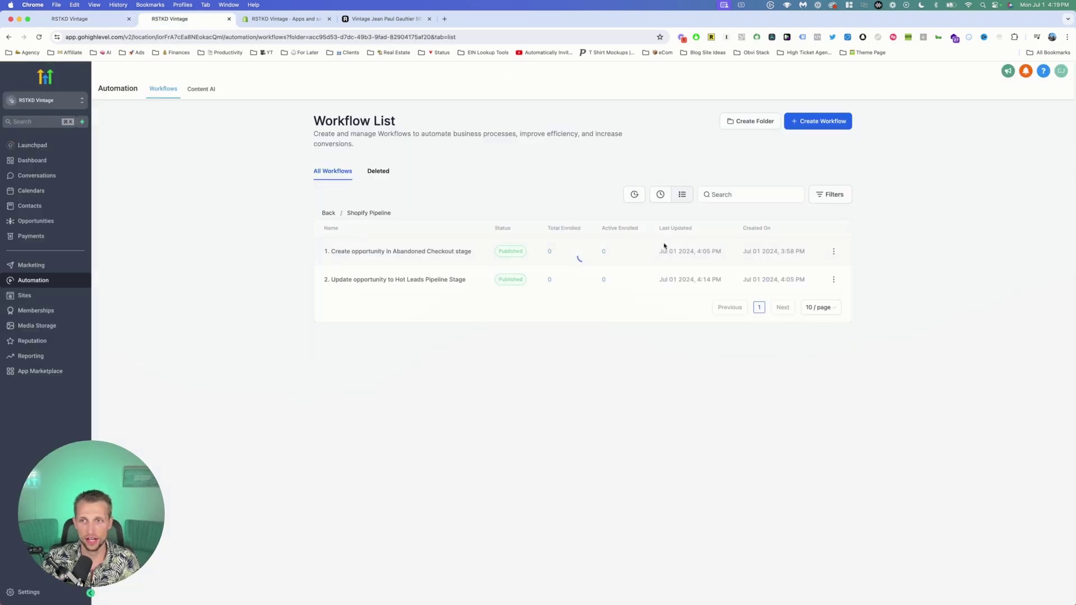
left_click(807, 124)
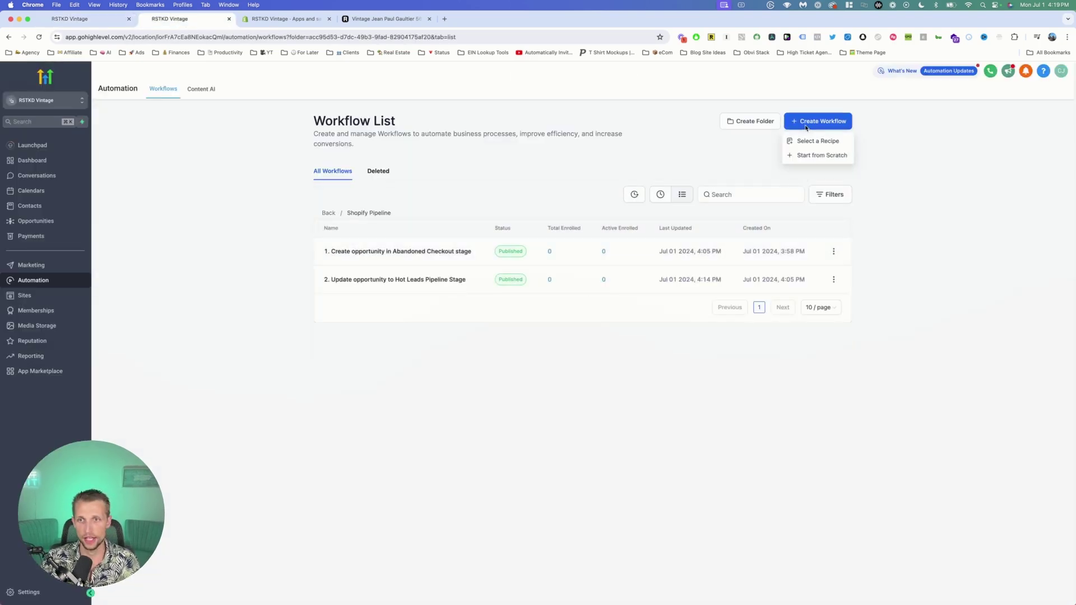
left_click(814, 154)
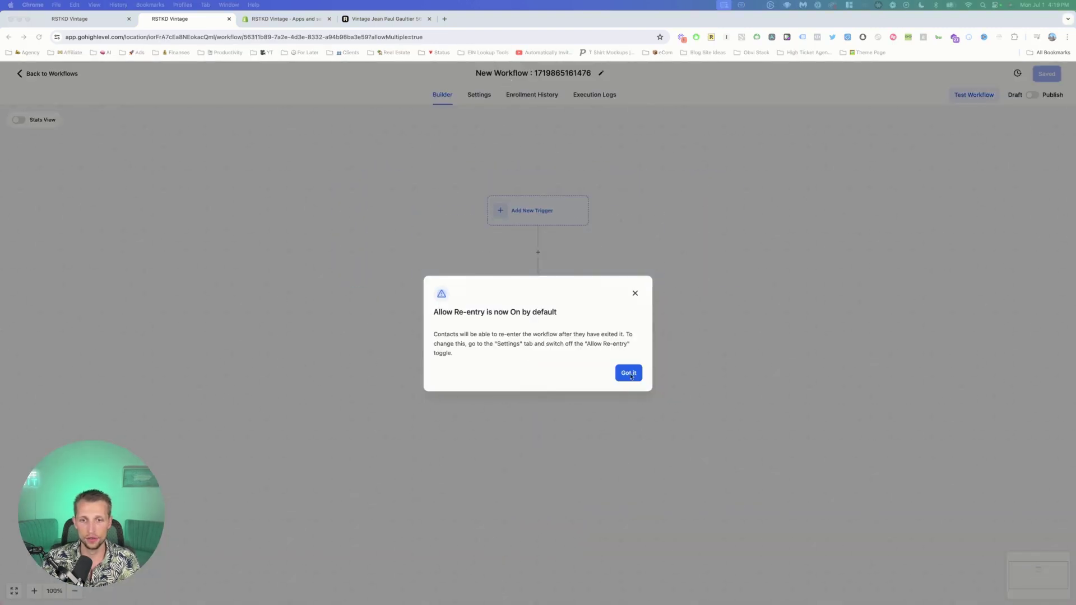
left_click(628, 374)
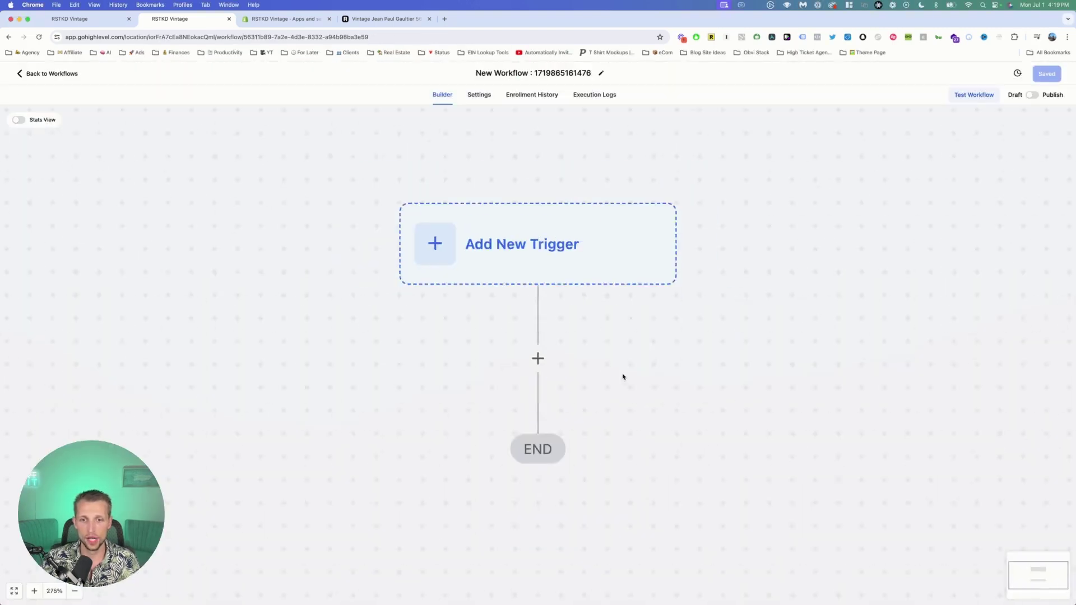
left_click(490, 74)
type("3. Update opportunity to Received Discount Code Pipeline Stage")
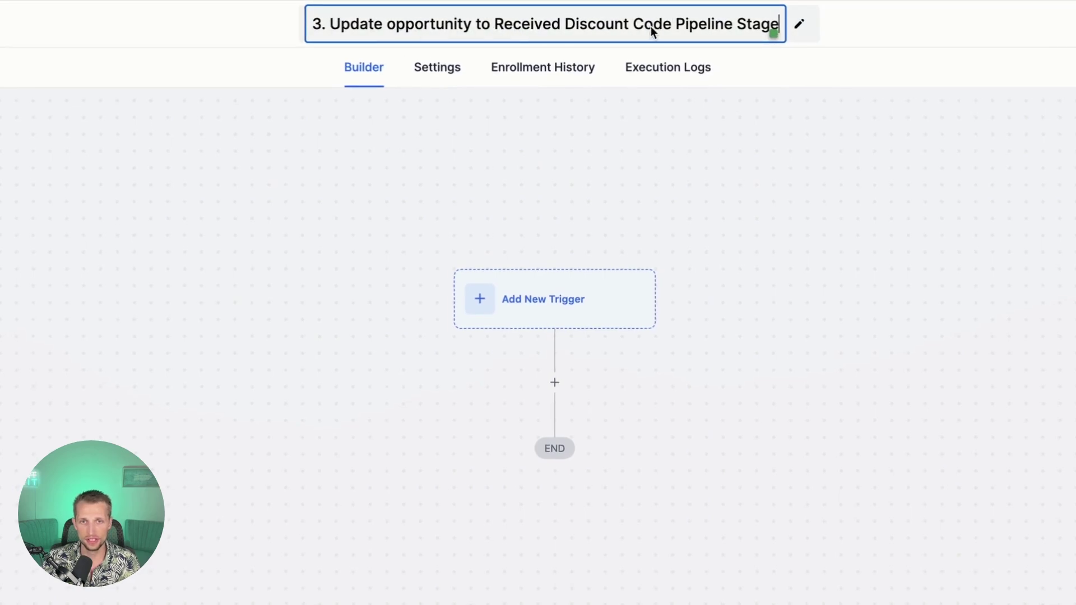
Step: Add a Contact Tag trigger to the new workflow
left_click(560, 322)
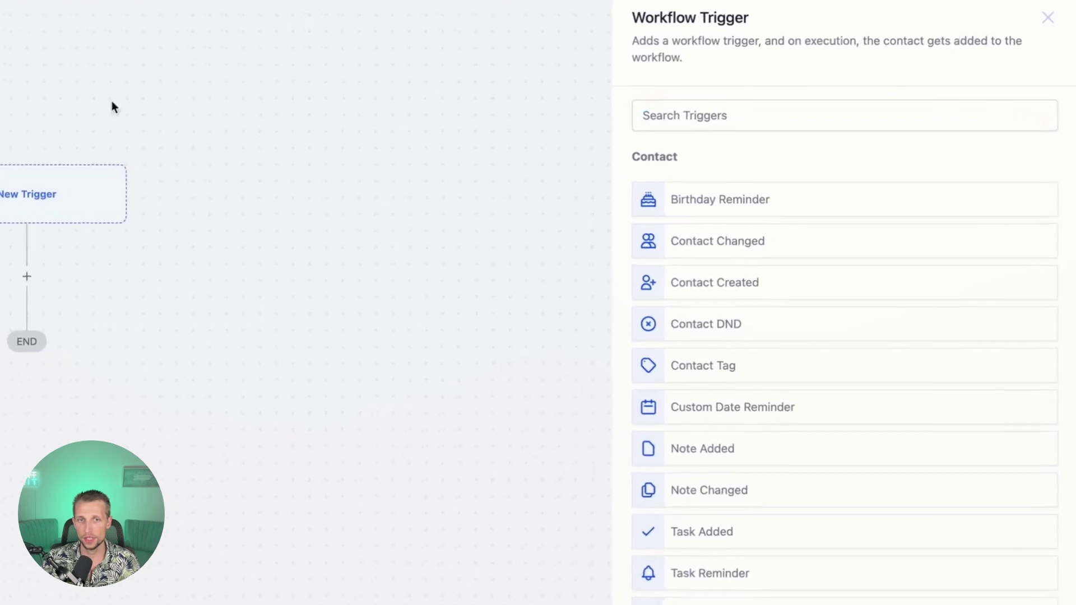
left_click(850, 137)
type("tag")
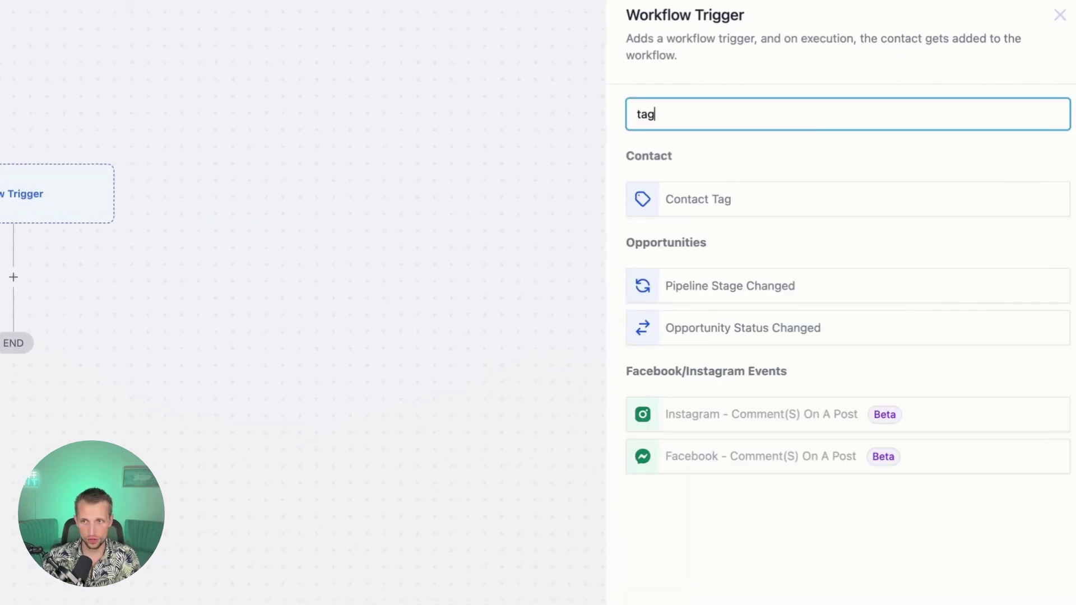
left_click(729, 206)
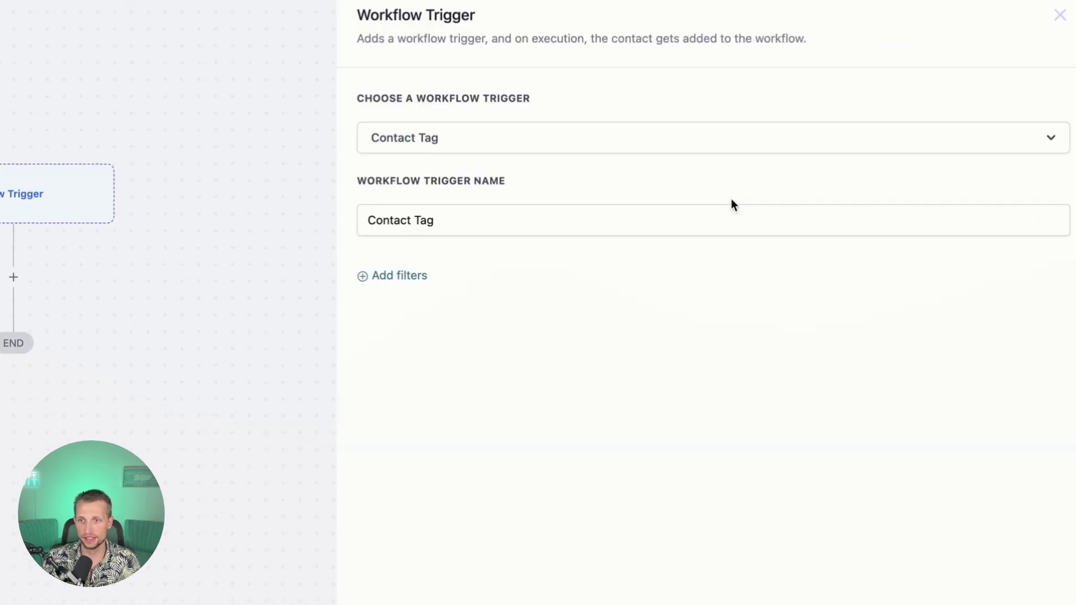
Step: Add a Tag Added filter to the trigger, using a new tag called "received discount code"
left_click(400, 275)
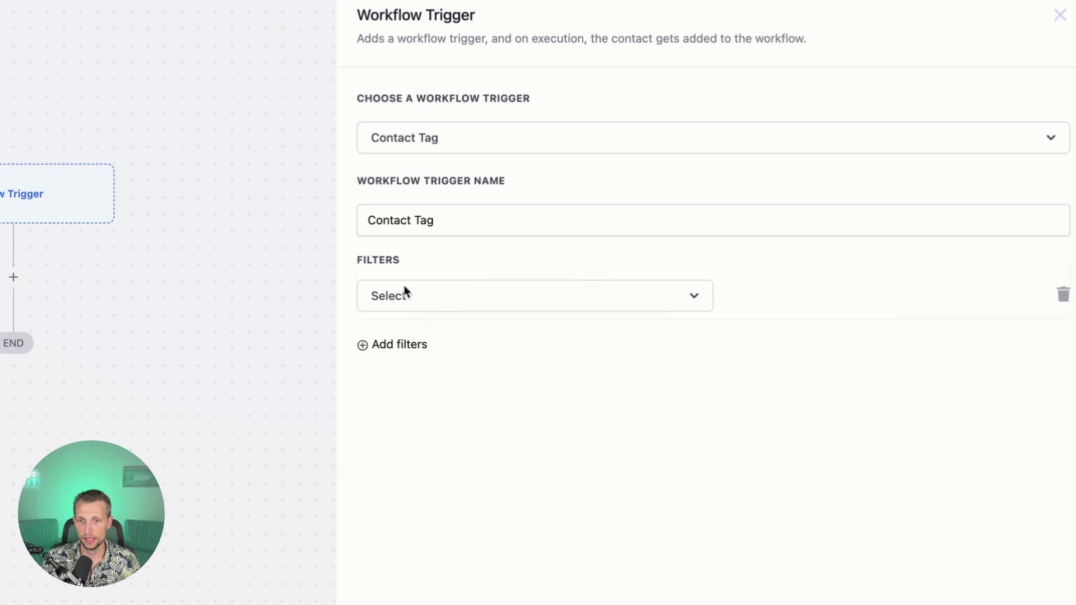
left_click(439, 295)
left_click(444, 414)
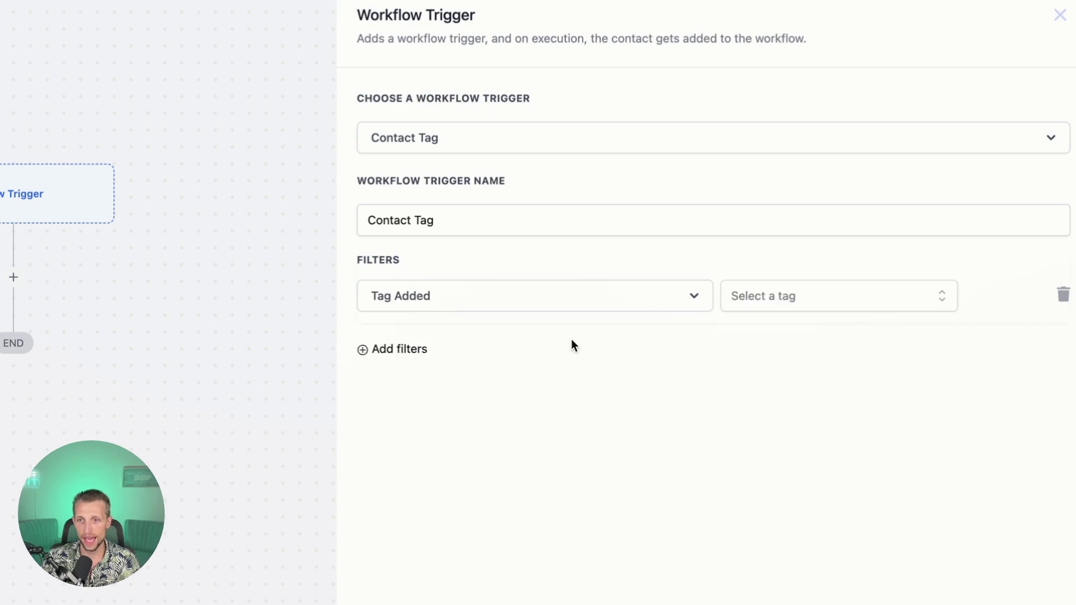
left_click(762, 298)
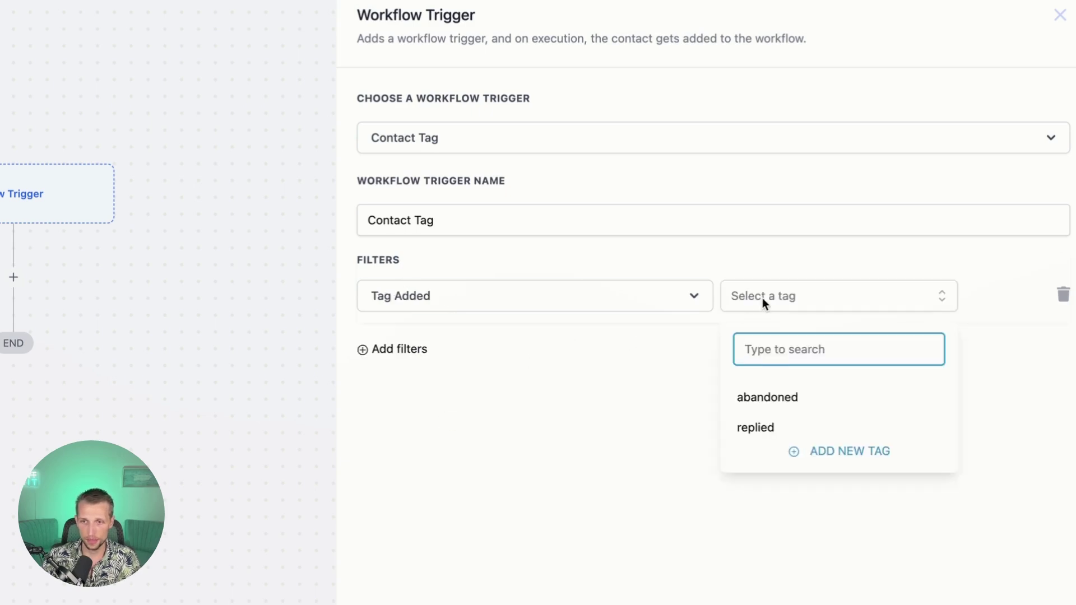
type("received discounts")
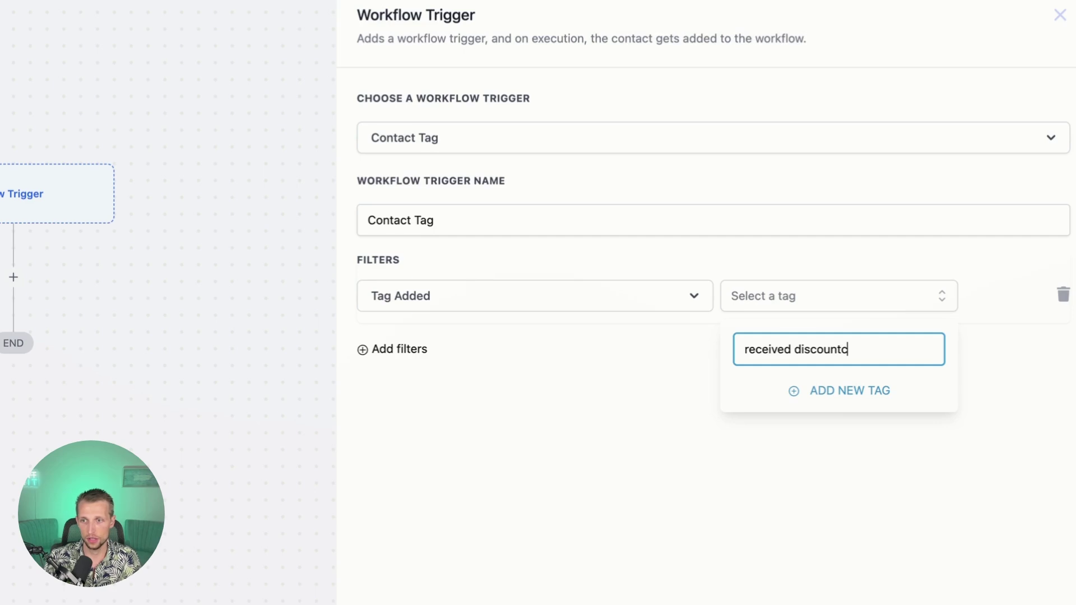
key("BackSpace")
type("code")
left_click(803, 384)
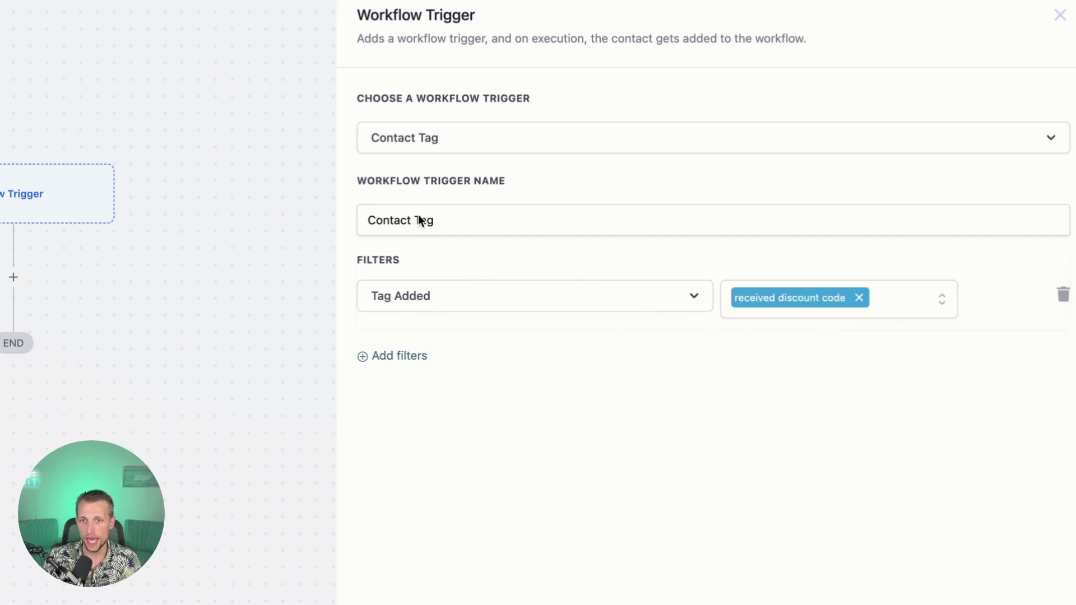
Step: Rename the trigger as "Contact Tag Added Received Discount Code" and save it
triple_click(380, 218)
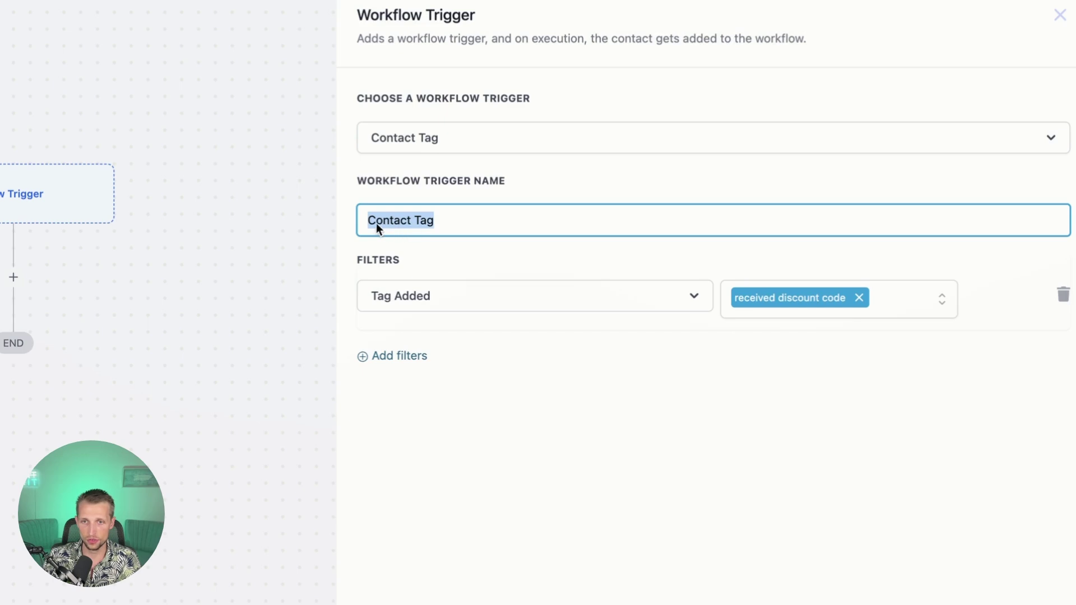
double_click(365, 223)
type("Added Received Discoiunt")
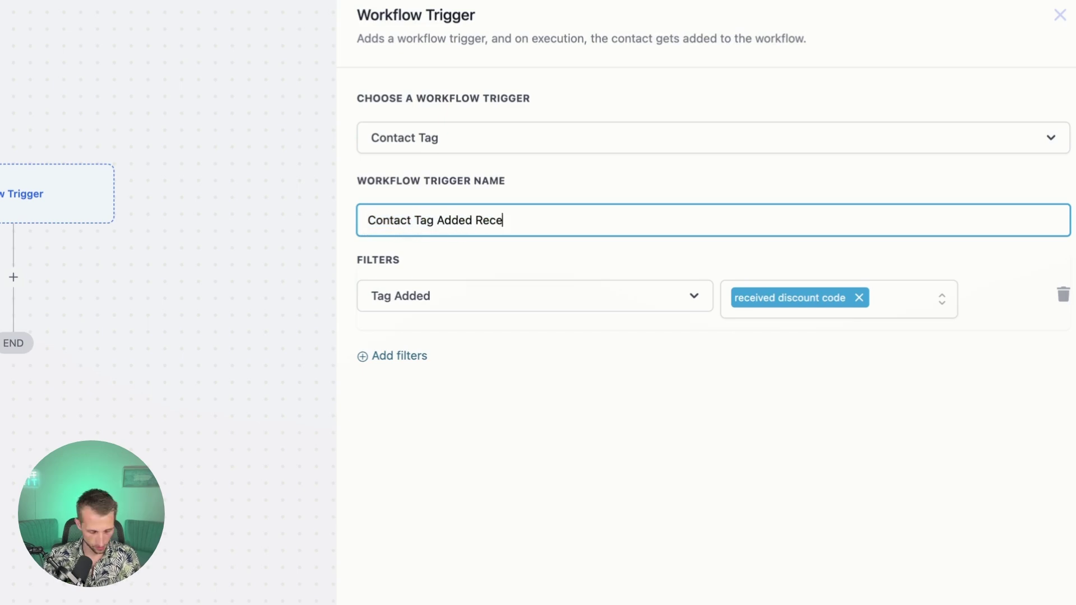
key("BackSpace")
key("BackSpace")
key("BackSpace")
key("BackSpace")
type("unt Code")
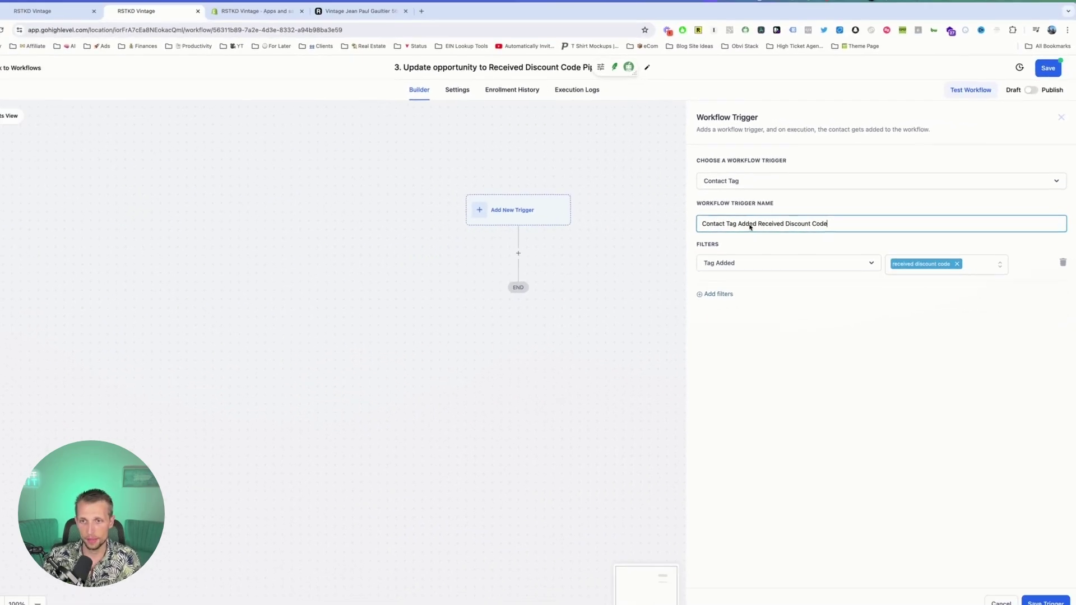
left_click(1046, 603)
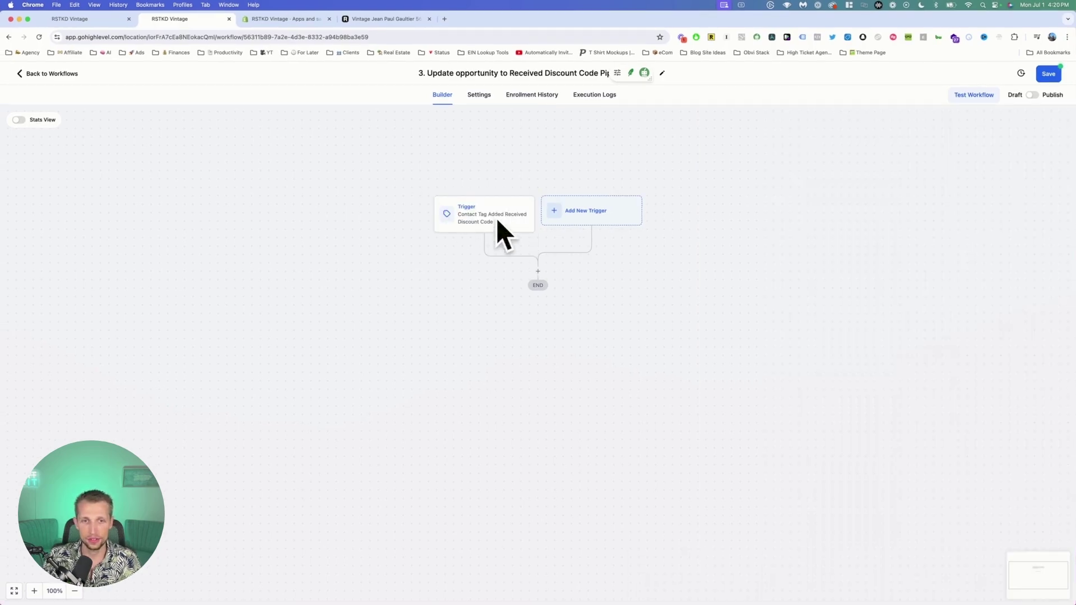
Step: Add a Create Or Update Opportunity action below the trigger and shorten its name to "Update Opportunity"
left_click(538, 271)
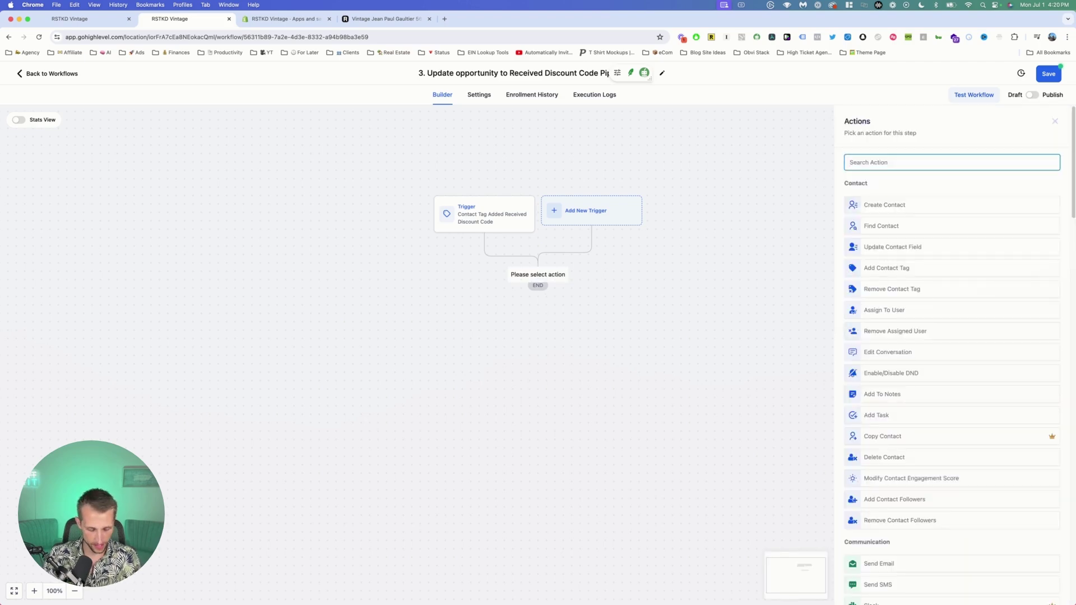
type("pip")
key("BackSpace")
key("BackSpace")
key("BackSpace")
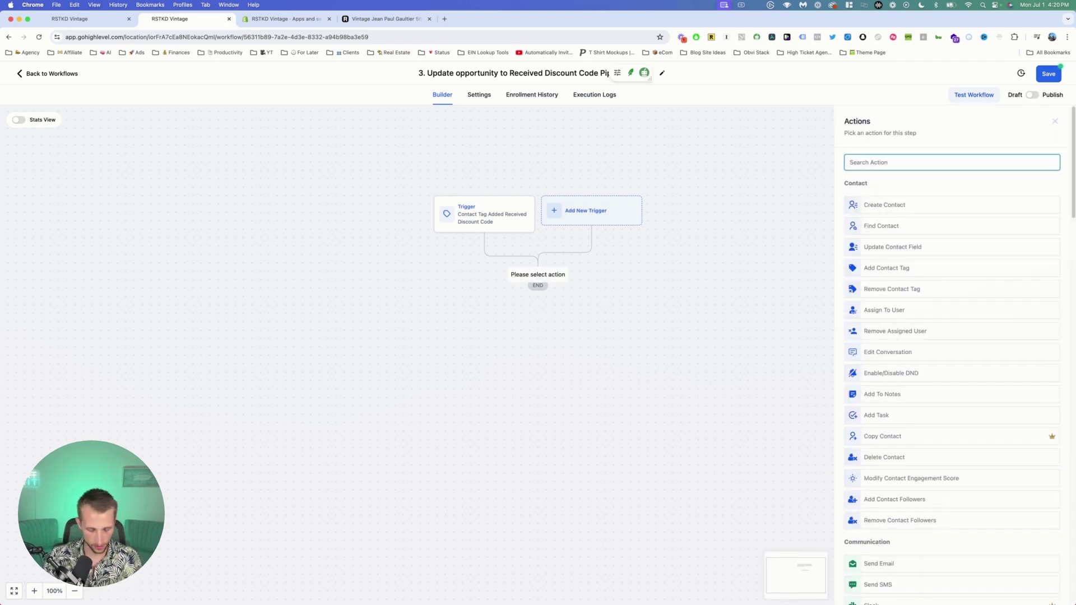
type("opp")
left_click(913, 199)
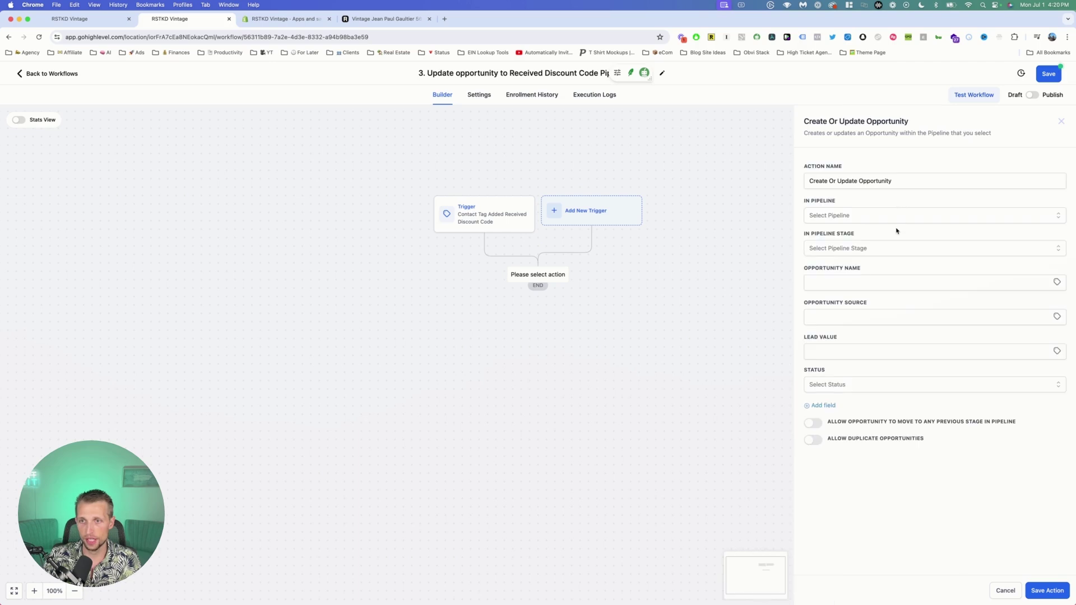
left_click_drag(839, 183, 785, 180)
key("BackSpace")
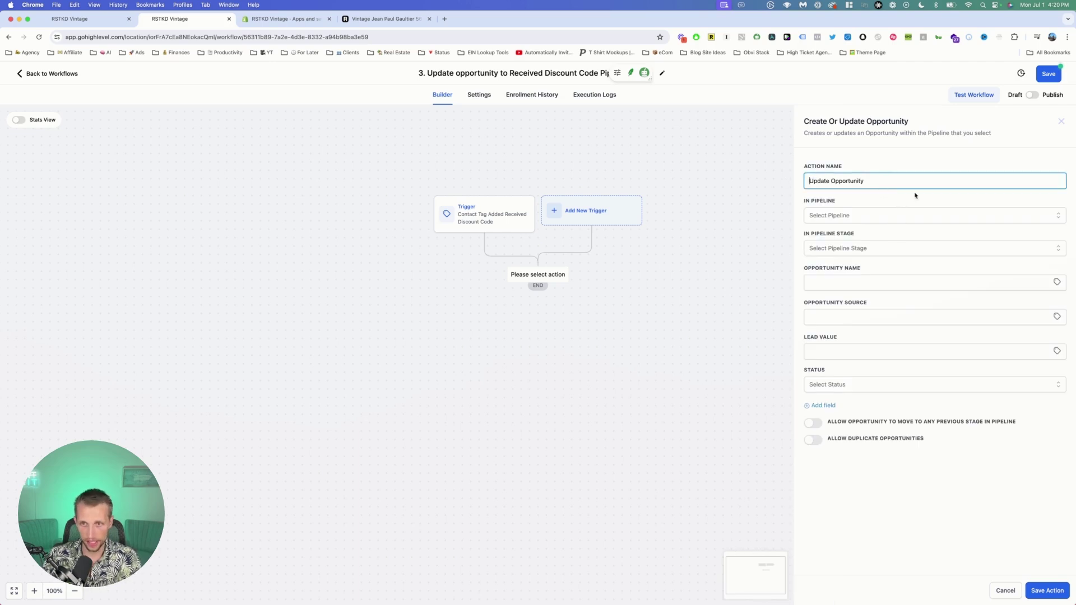
Step: Set the opportunity's pipeline to Shopify Abandoned Checkouts and its pipeline stage to Received Discount Code
left_click(865, 218)
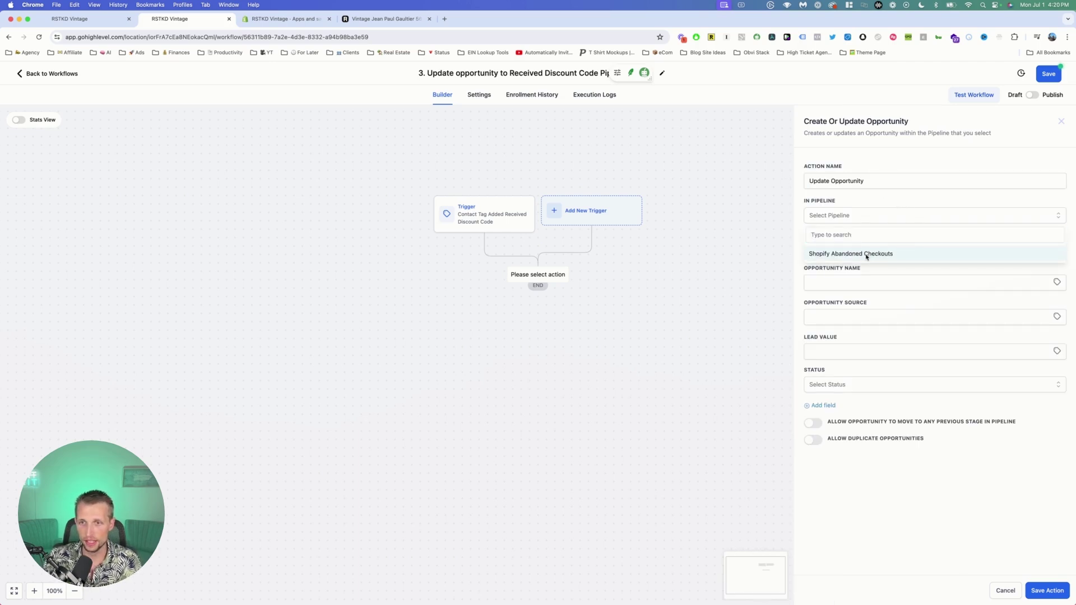
left_click(866, 253)
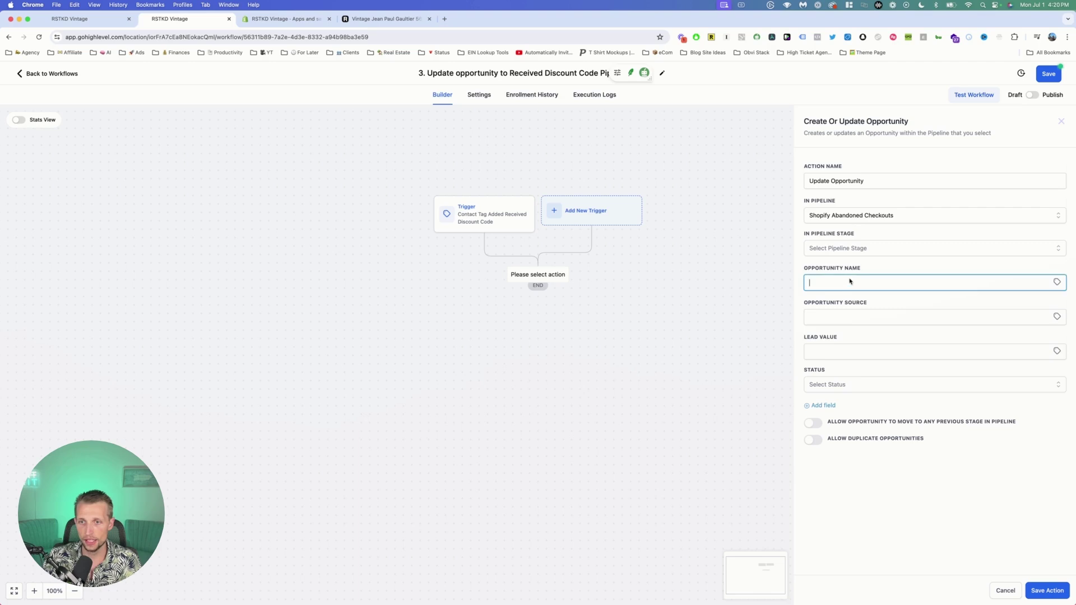
left_click(839, 251)
left_click(864, 335)
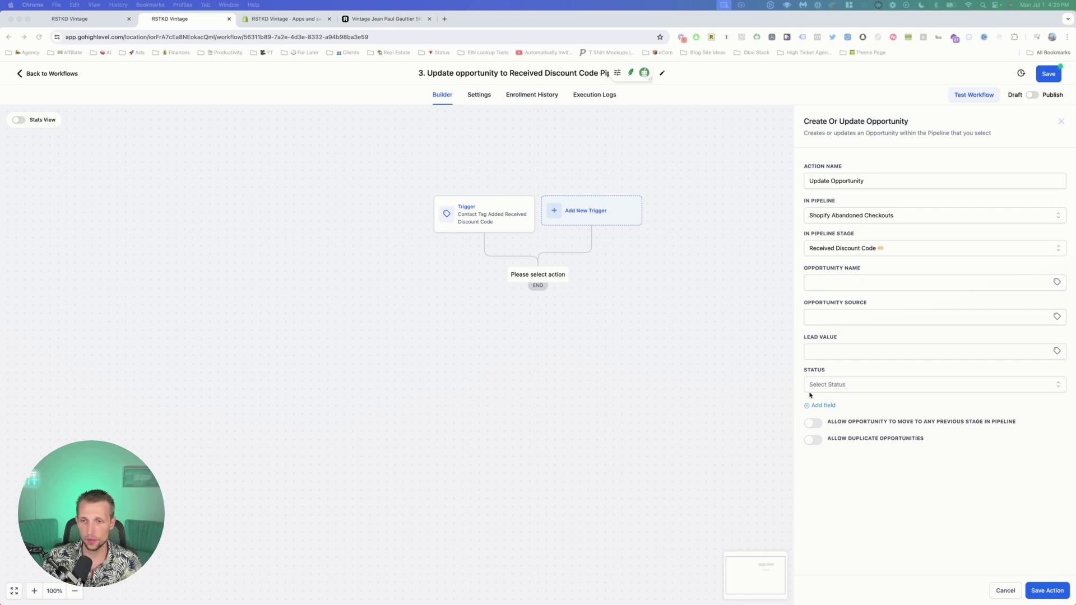
Step: Set the opportunity name to {{contact.name}}, the source to Shopify, the lead value to {{order.total_price}} and the status to open
left_click(838, 283)
type("{{contact.name}}")
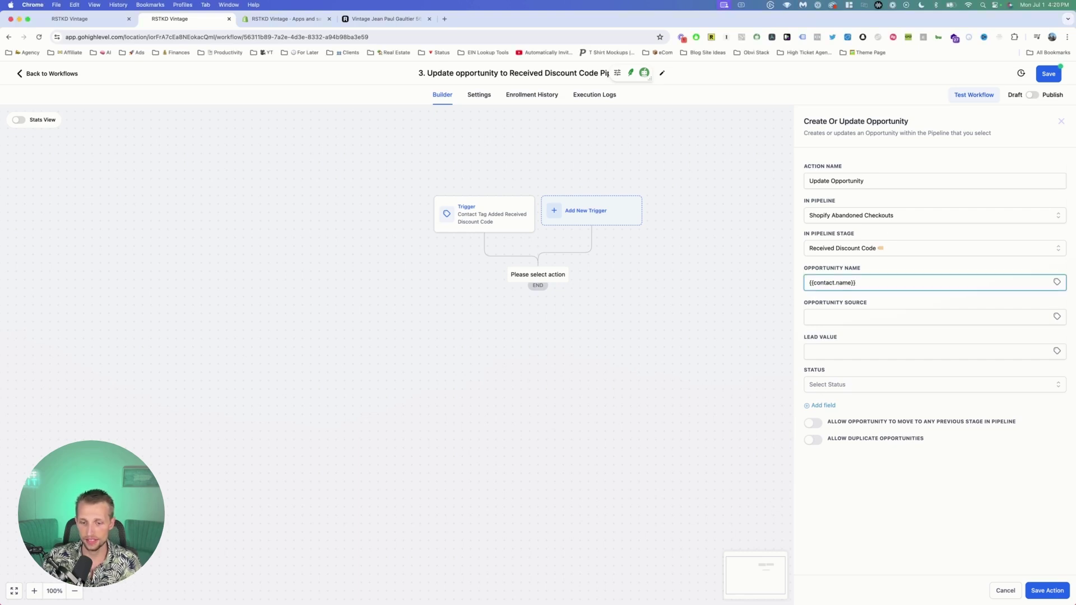
left_click(819, 315)
type("Shopify")
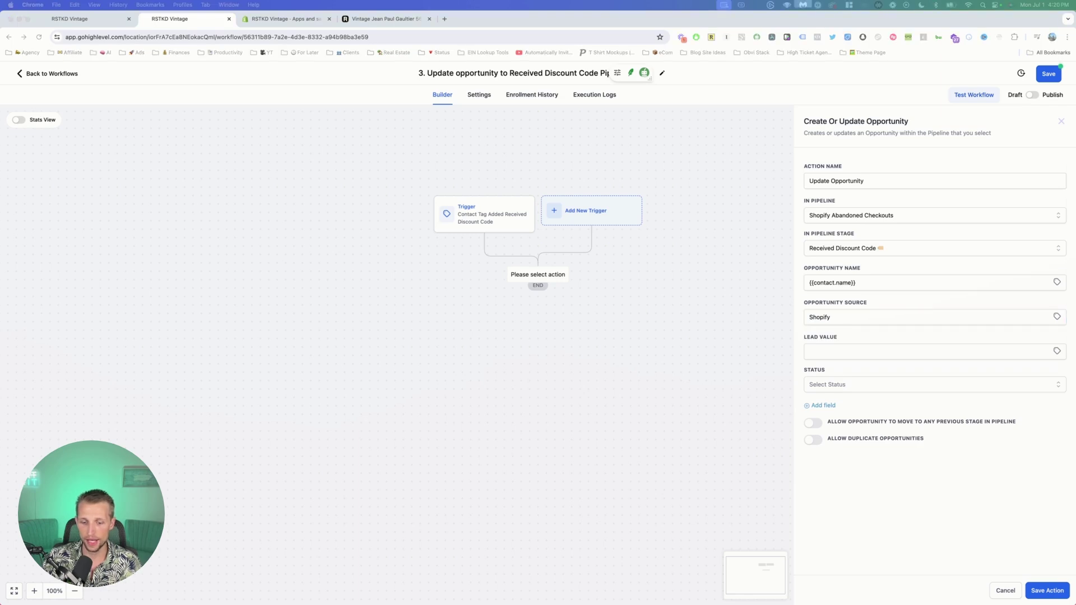
left_click(841, 351)
type("{{order.total_price}}")
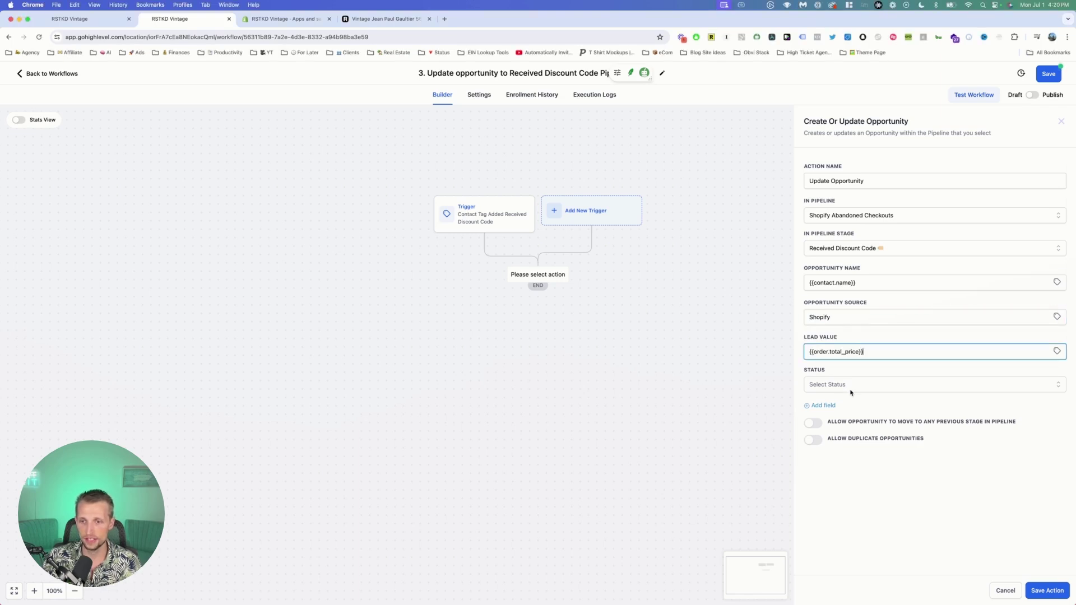
left_click(848, 385)
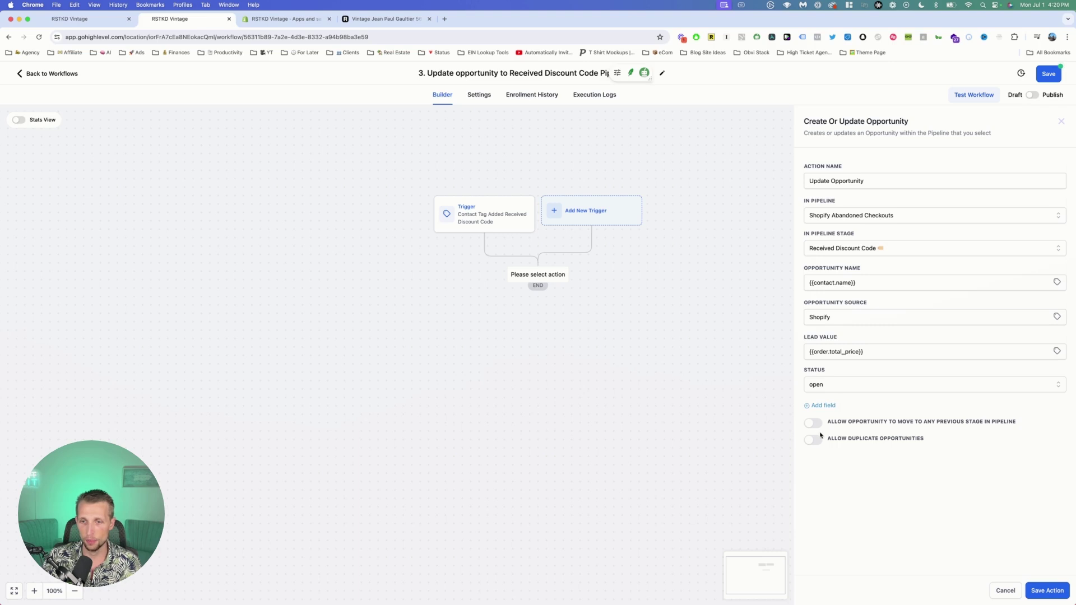
Step: Save the Update Opportunity action, set the workflow to Publish and save the workflow
left_click(1051, 590)
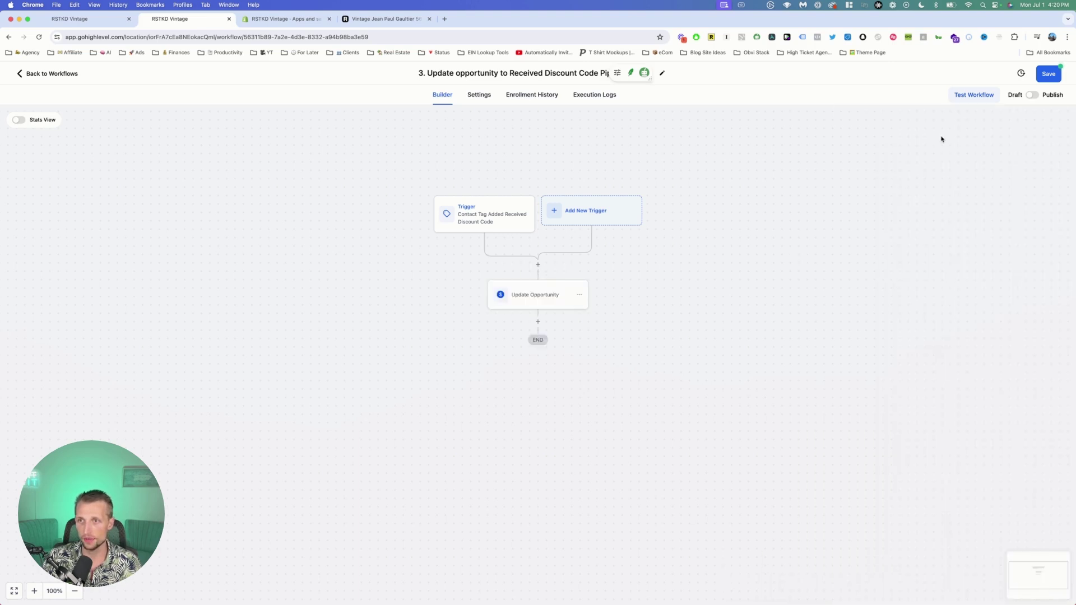
left_click(1033, 95)
left_click(1050, 75)
Step: Rename the action as "Update Opportunity - Received Discount Code", then save the action and the workflow
left_click(553, 301)
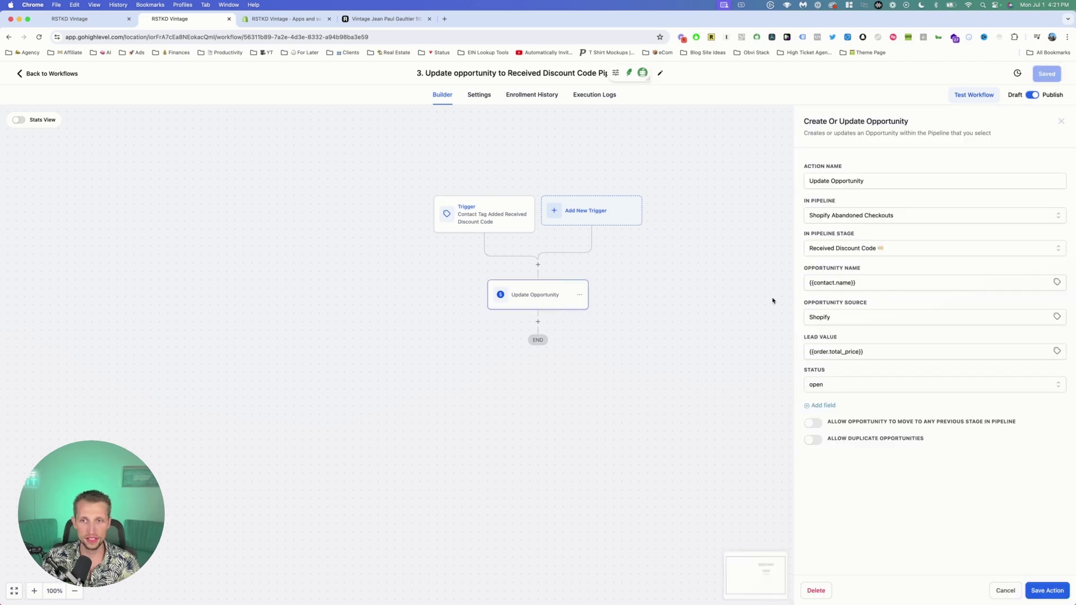
left_click(882, 184)
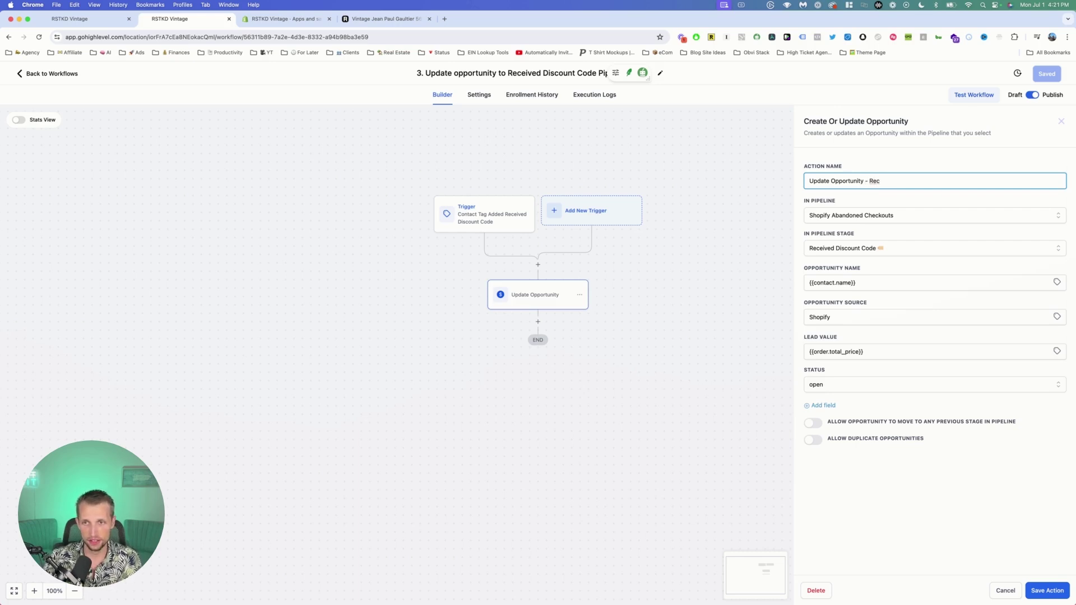
type("- Received Discount Cox")
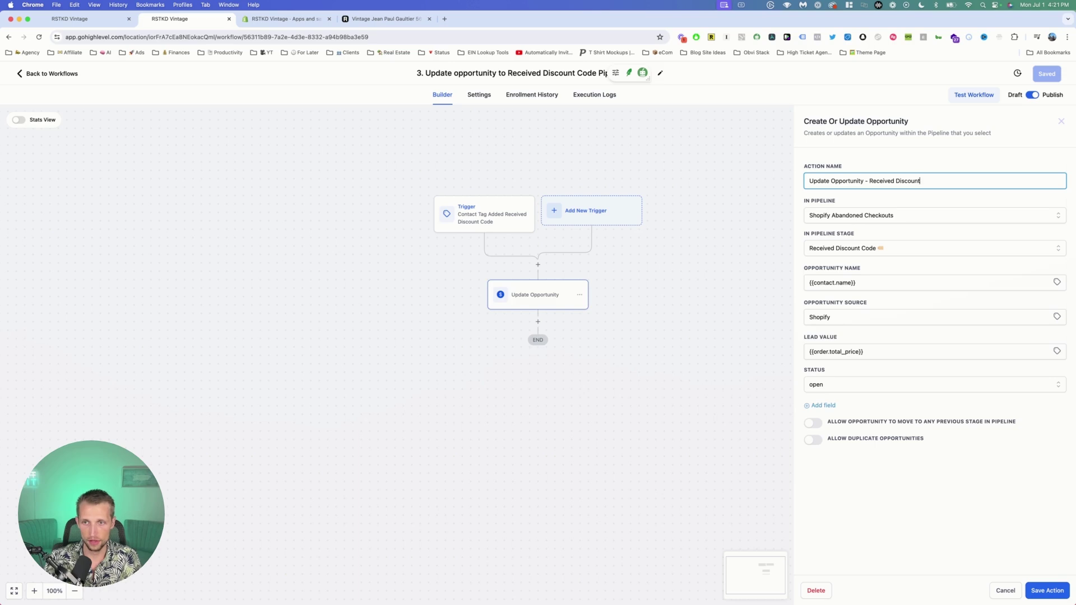
left_click(1048, 591)
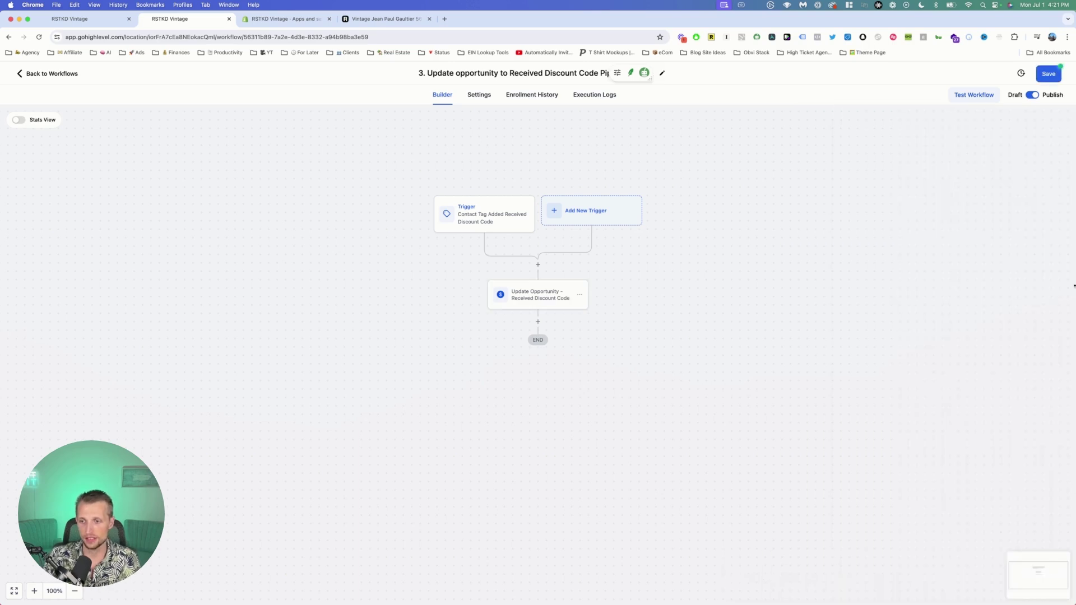
left_click(1057, 78)
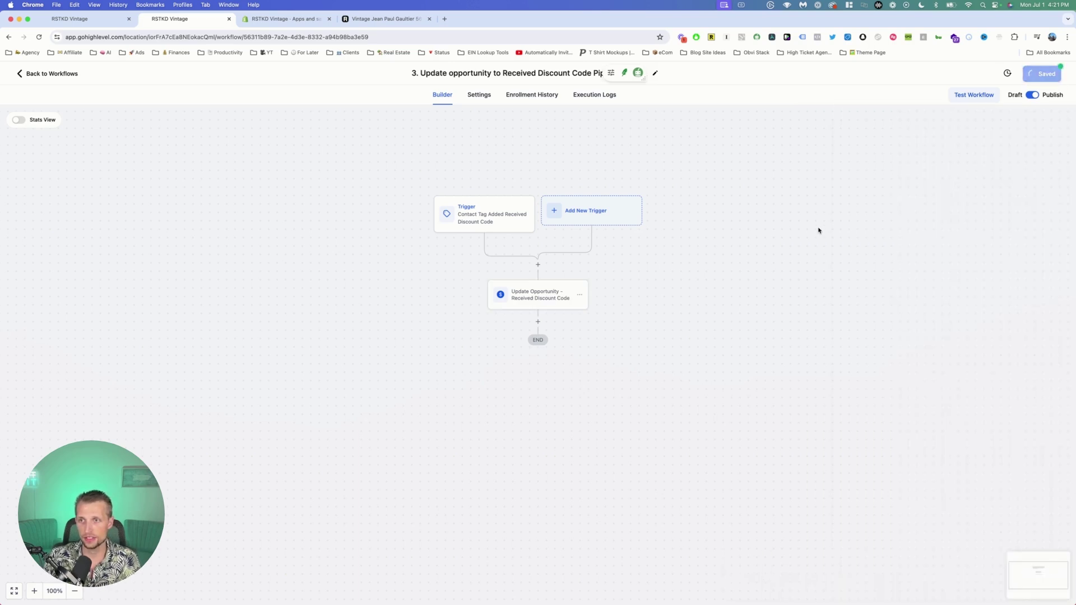
Step: Return to the workflow list, create a new workflow in the Shopify Pipeline folder and dismiss the re-entry notice
left_click(84, 19)
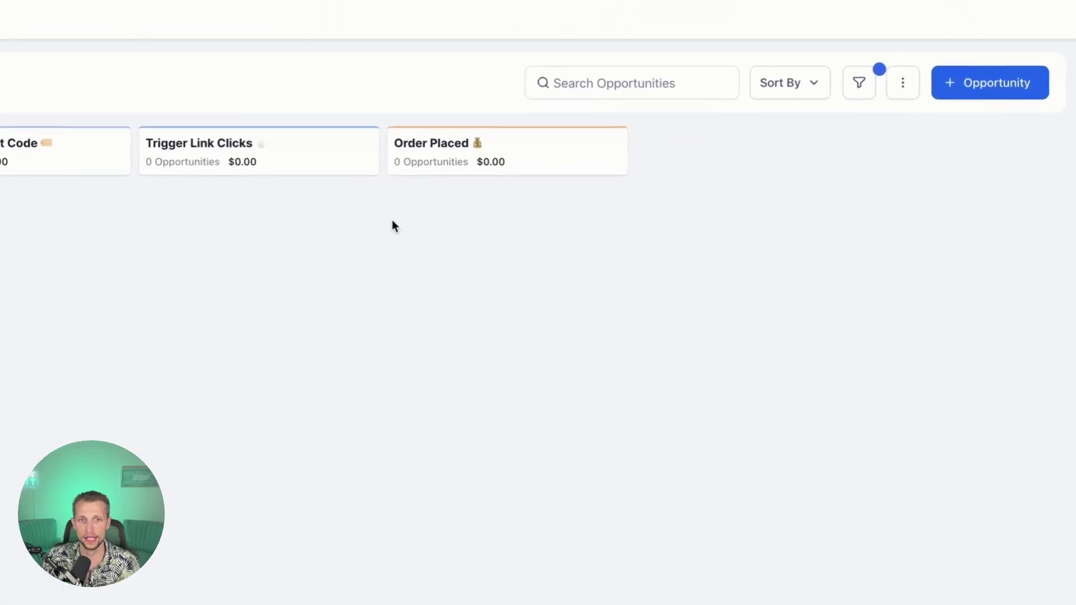
left_click(168, 19)
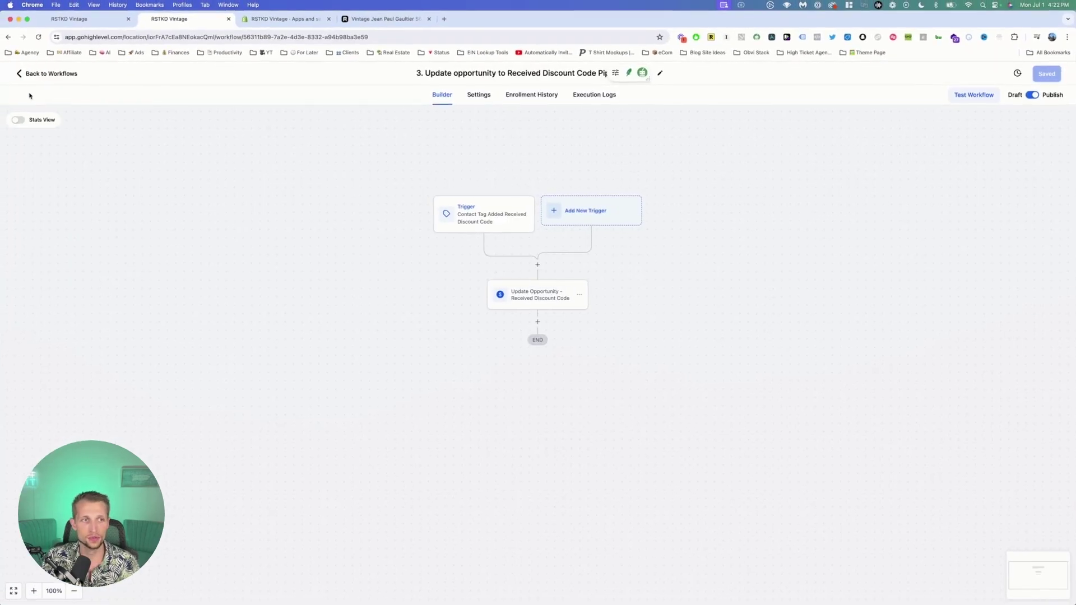
left_click(31, 76)
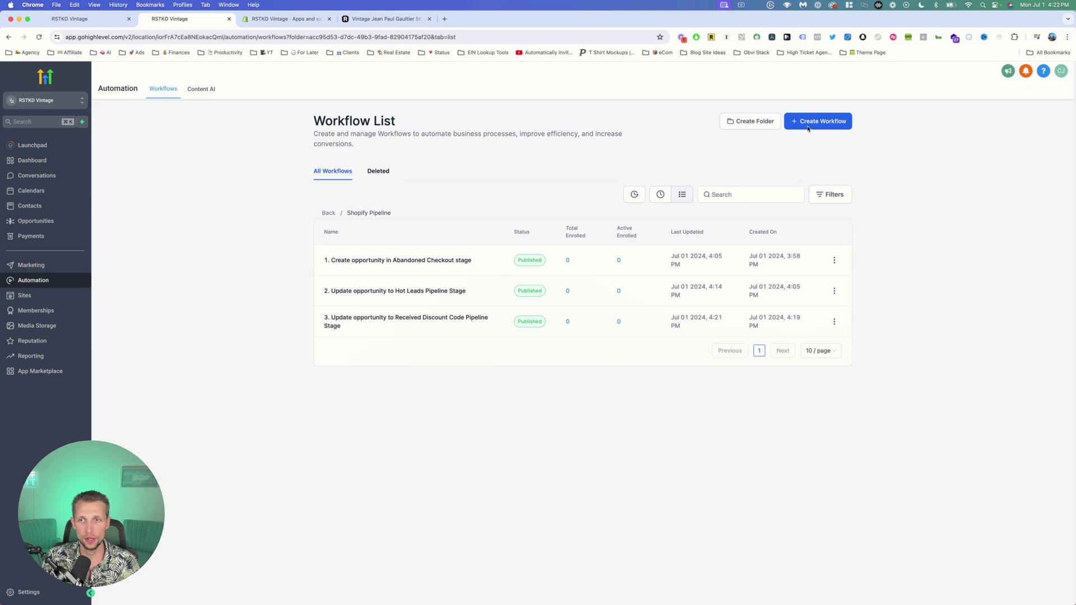
left_click(807, 128)
left_click(817, 155)
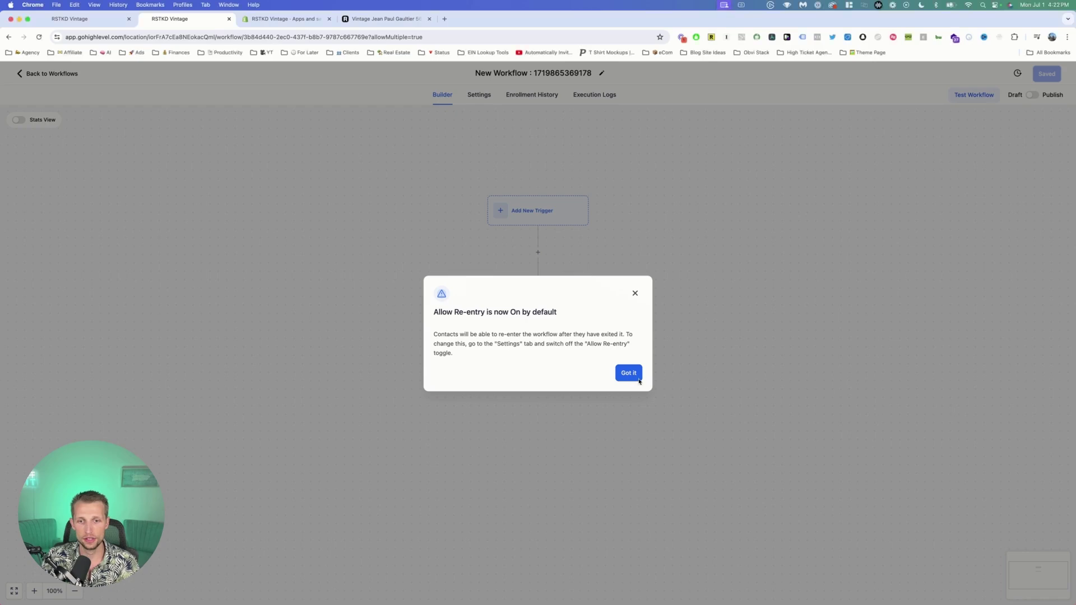
left_click(628, 372)
Step: Name the new workflow "4. Update opportunity to Trigger Link Clicks Pipeline Stage"
left_click(479, 73)
key("super+a")
type("4. Update opportunity to Trigger Link Clicks Pipeline Stage")
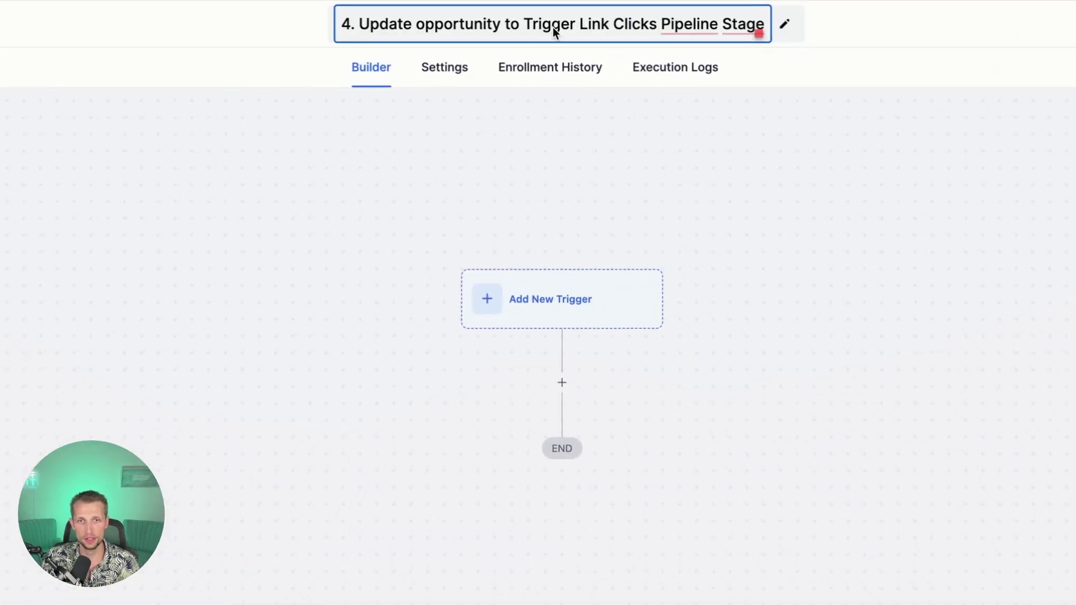
left_click(857, 30)
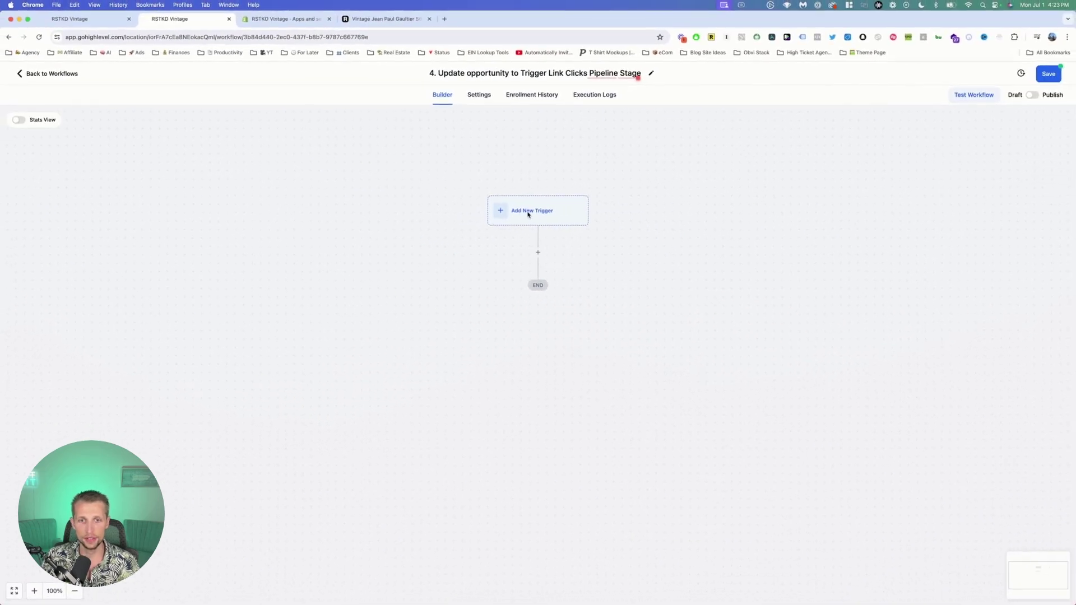
Step: Start a new workflow trigger of the type Trigger Link Clicked
left_click(530, 227)
left_click(943, 167)
type("t")
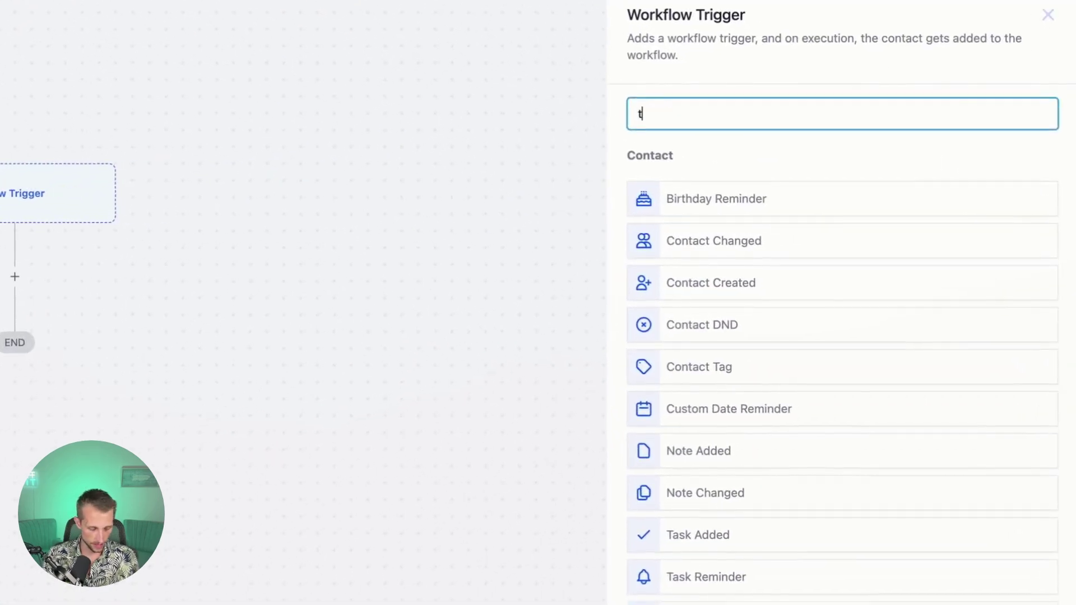
type("rigg")
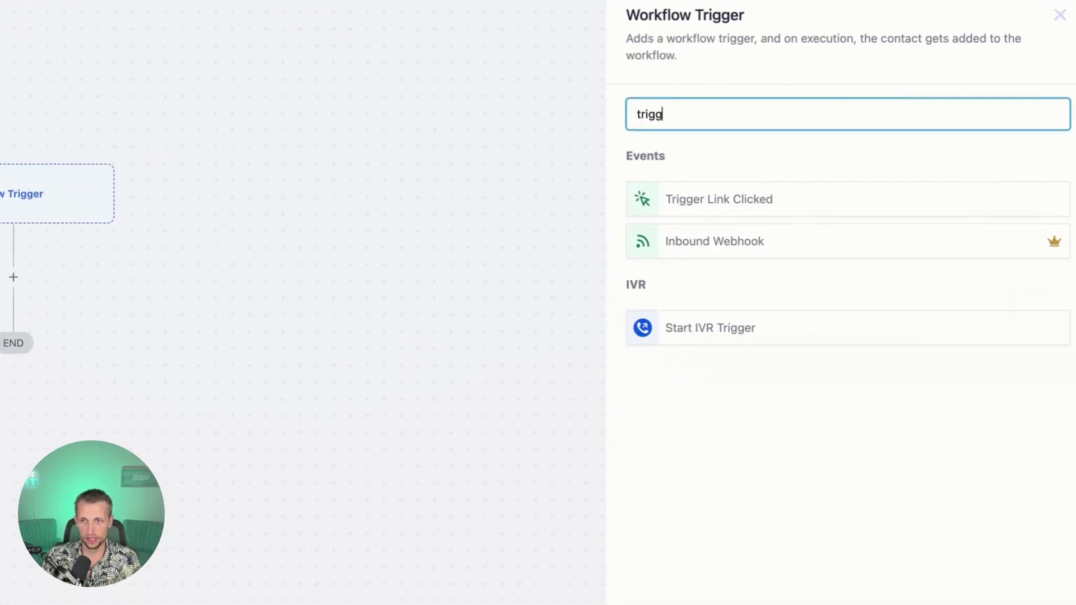
left_click(652, 203)
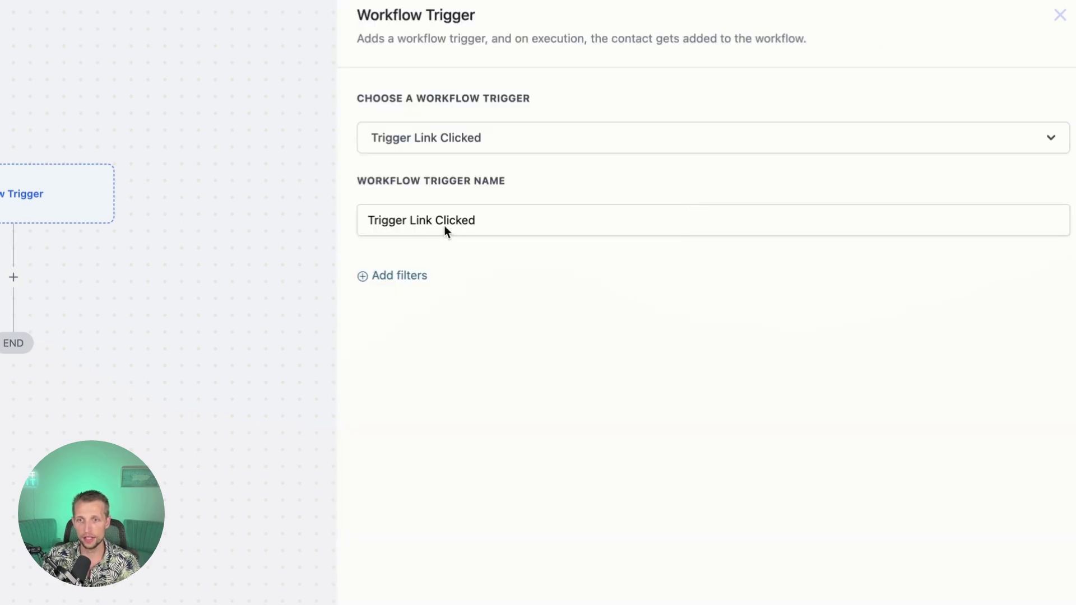
left_click(396, 276)
left_click(395, 292)
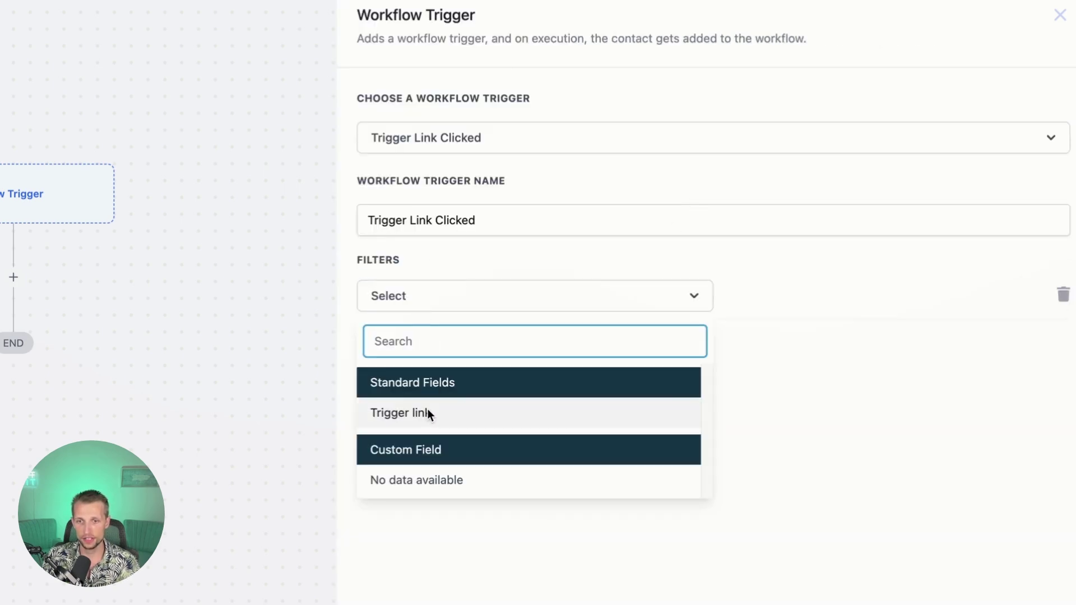
left_click(630, 320)
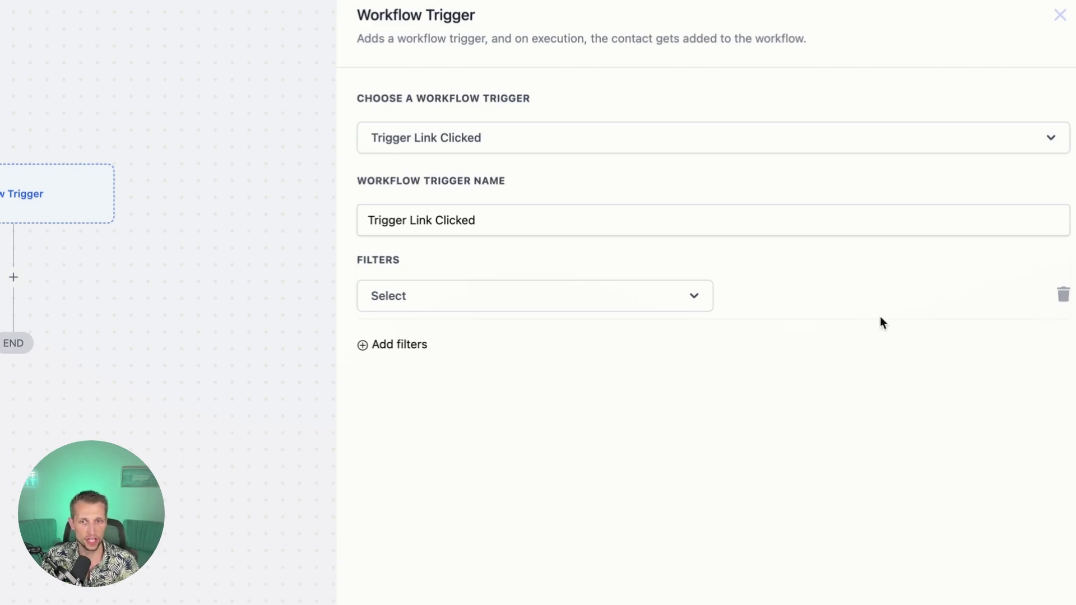
left_click(1064, 297)
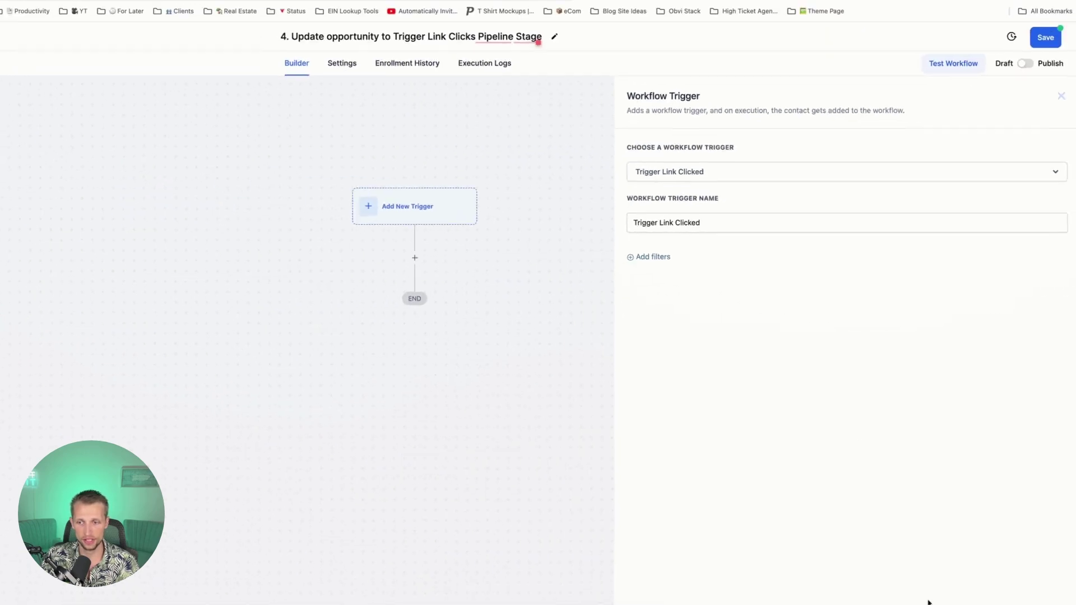
Step: Save the Trigger Link Clicked trigger without filters and start an Add Contact Tag action below it
left_click(1046, 592)
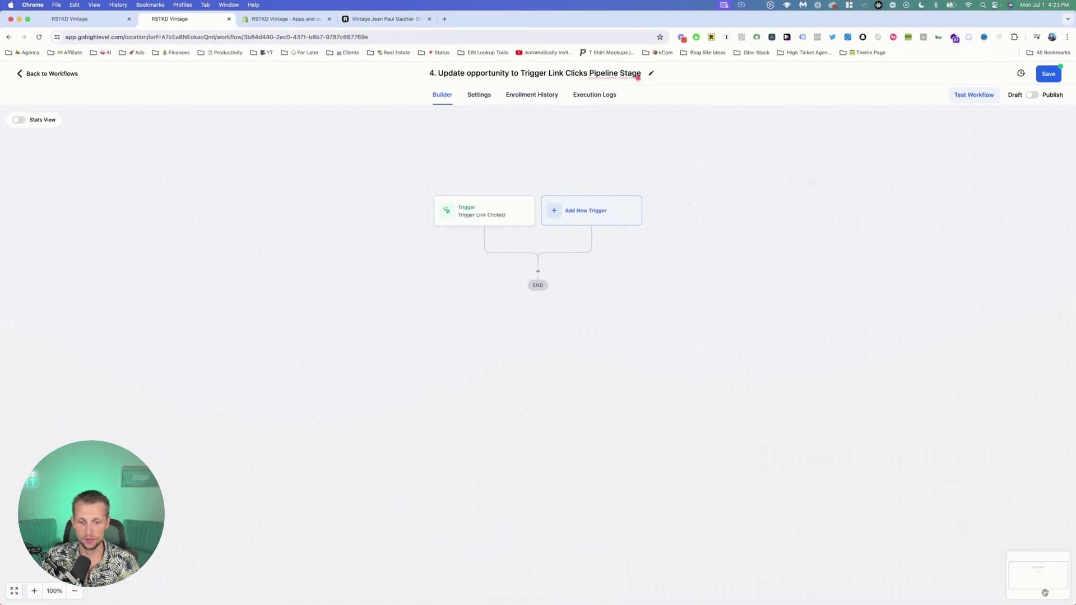
left_click(538, 269)
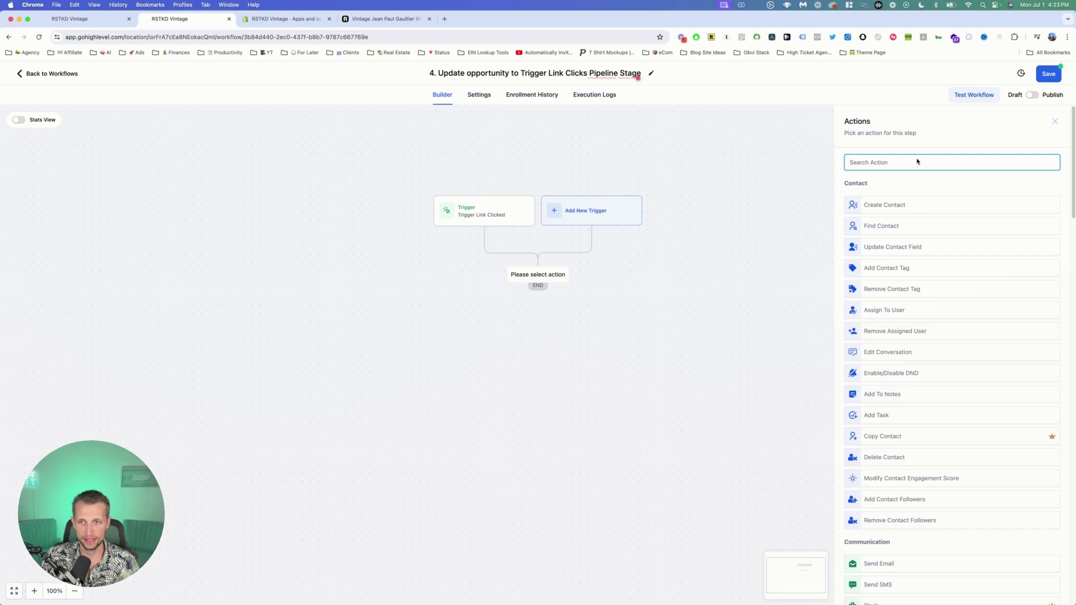
type("tag")
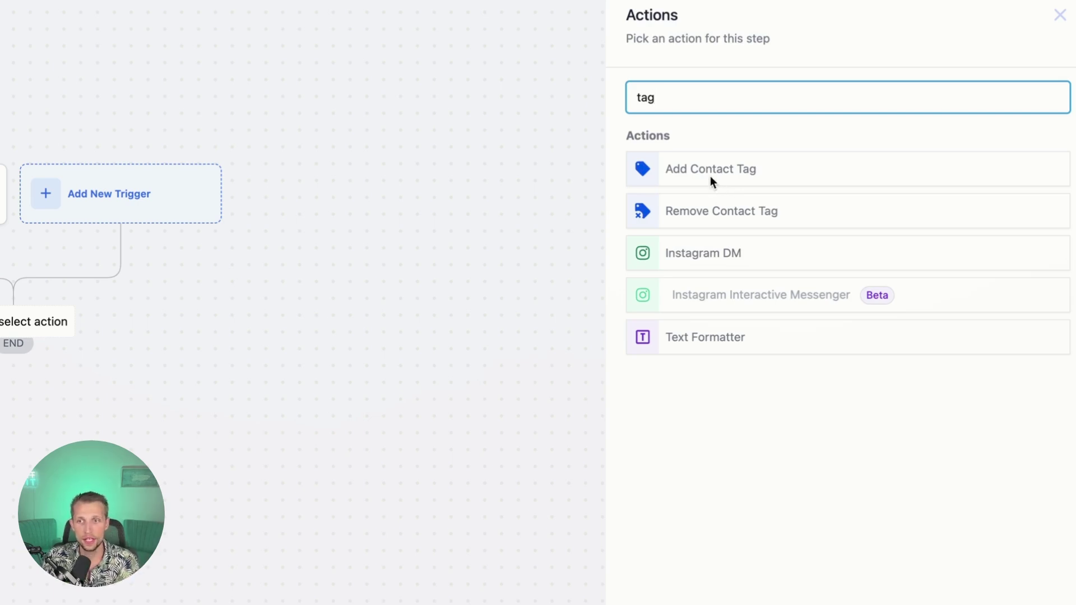
left_click(708, 170)
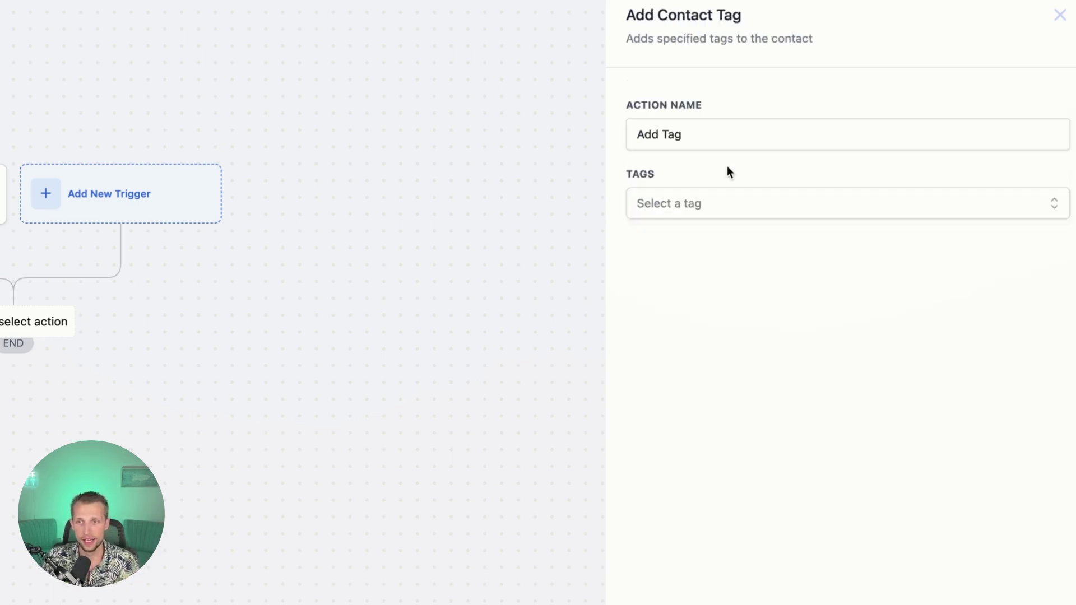
Step: Create a new tag "clicked trigger link" and assign it to the Add Contact Tag action
left_click(665, 210)
type("clicked ")
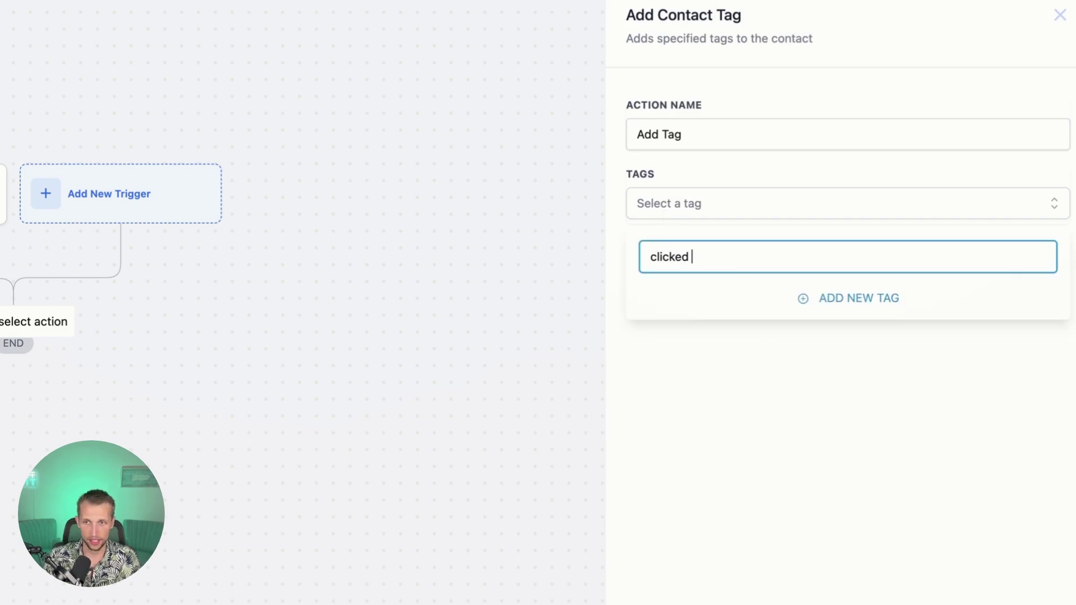
type("trigger link")
left_click(825, 301)
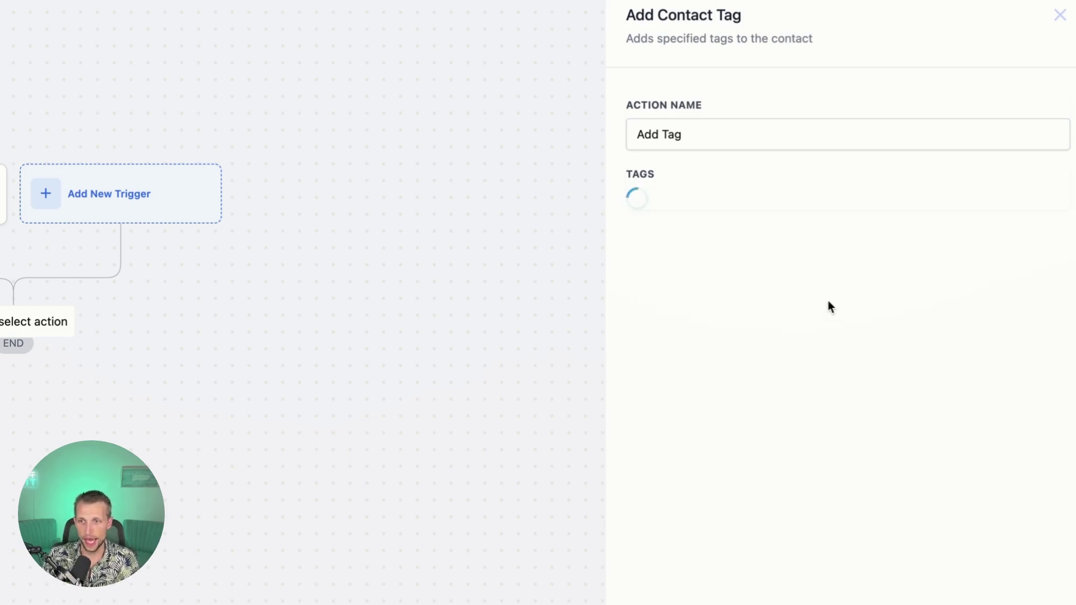
Step: Name the tag action "Add Clicked Tricker Link Tag" and save it
left_click(692, 145)
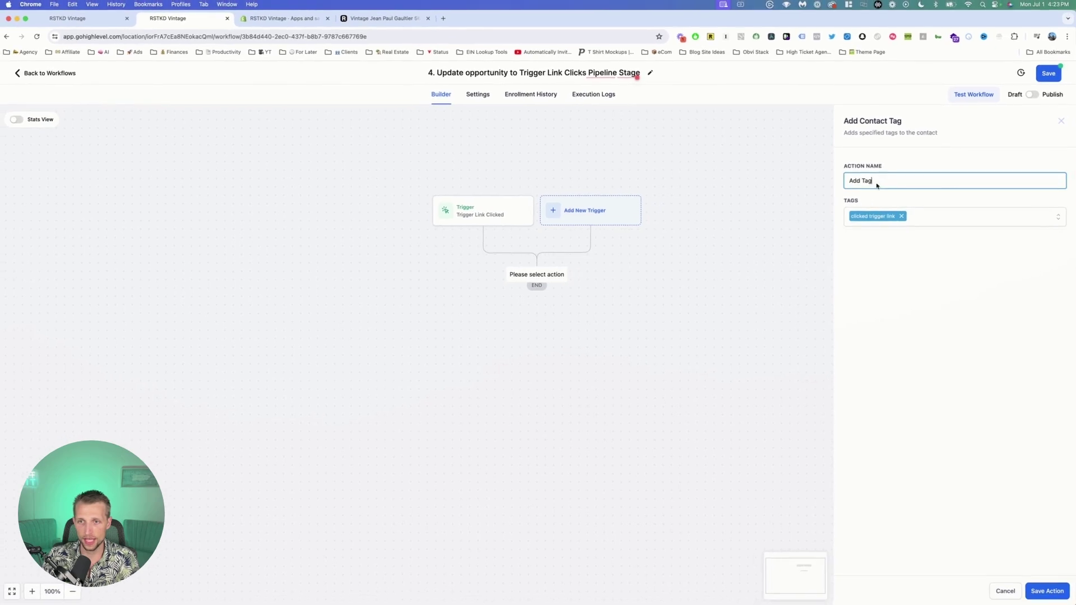
left_click(861, 180)
type("Clicked Tricker ")
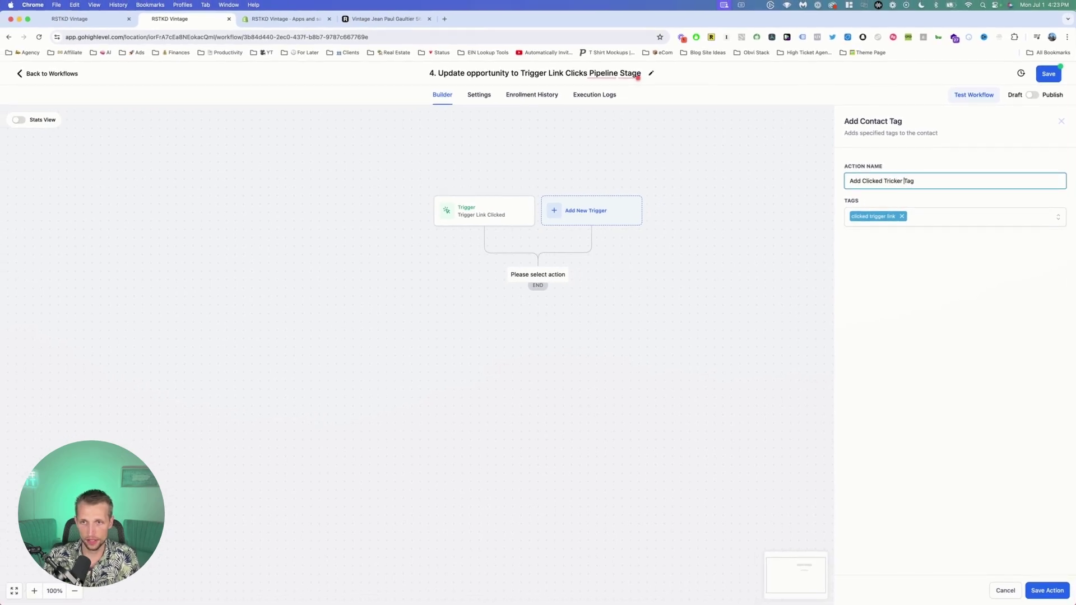
type("Link")
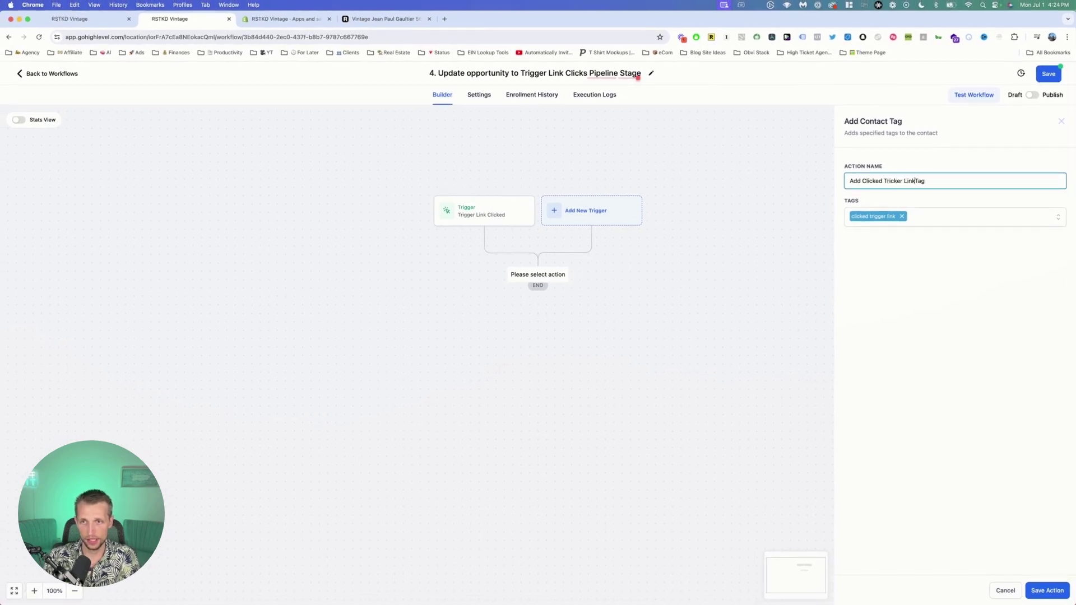
left_click(1037, 593)
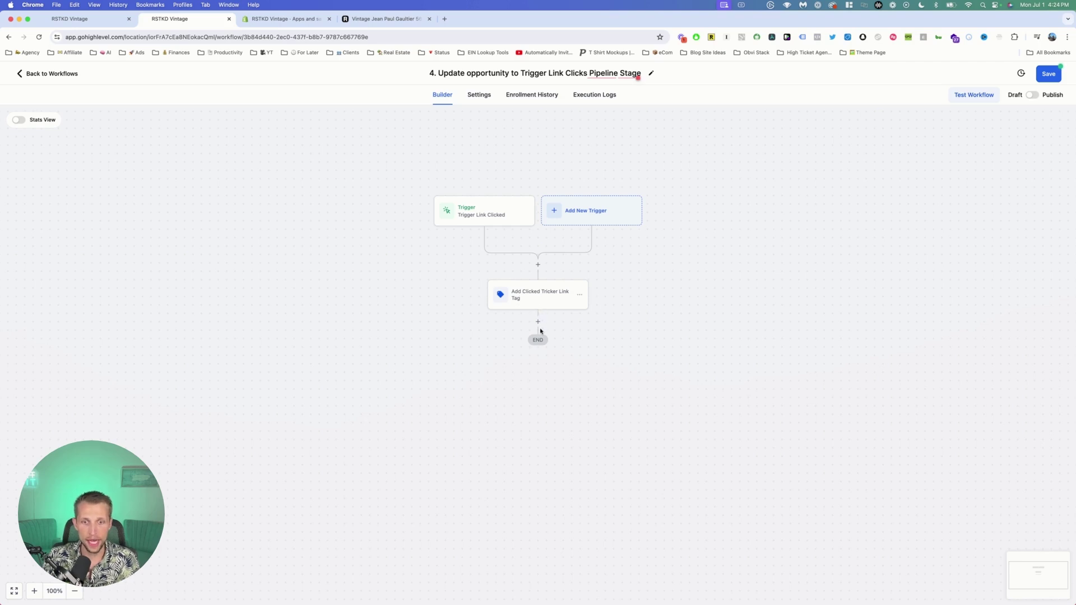
Step: Add a Create Or Update Opportunity action below the tag action and shorten its name to "Update Opportunity"
left_click(538, 323)
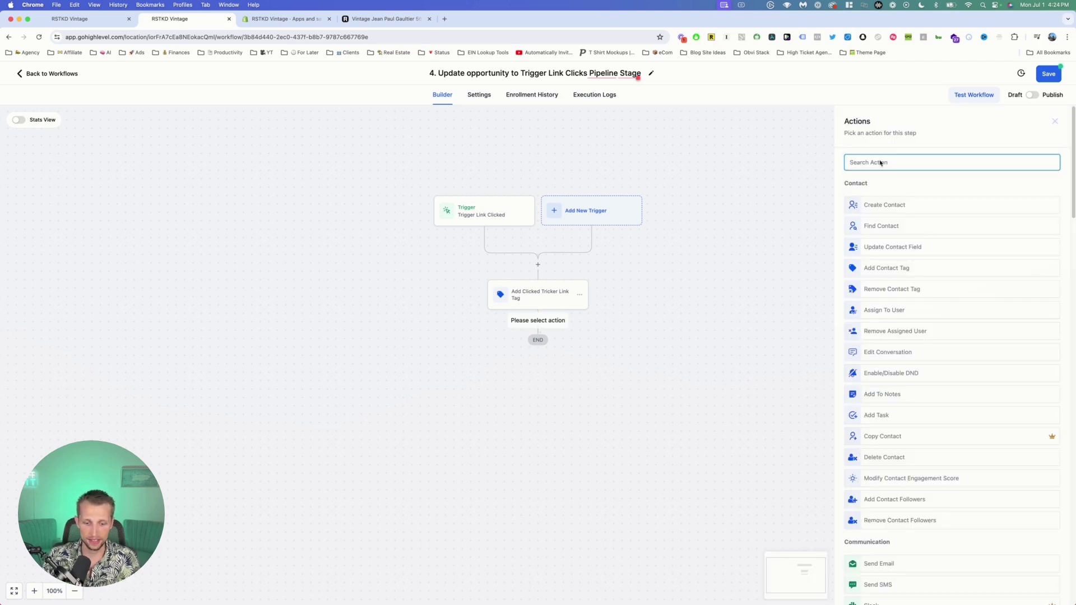
type("opp")
left_click(903, 203)
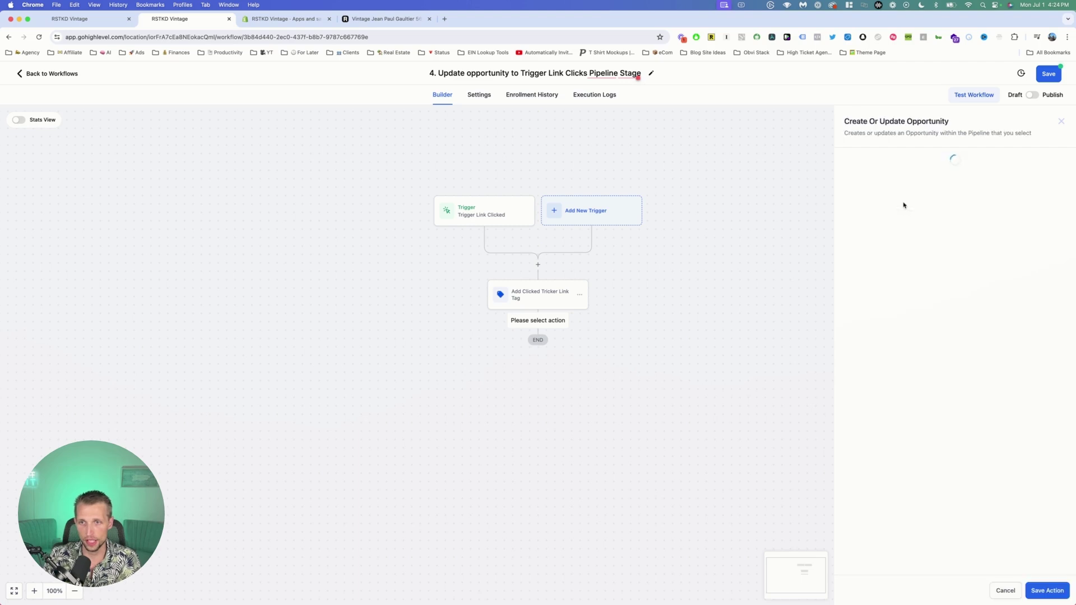
left_click_drag(839, 183, 800, 181)
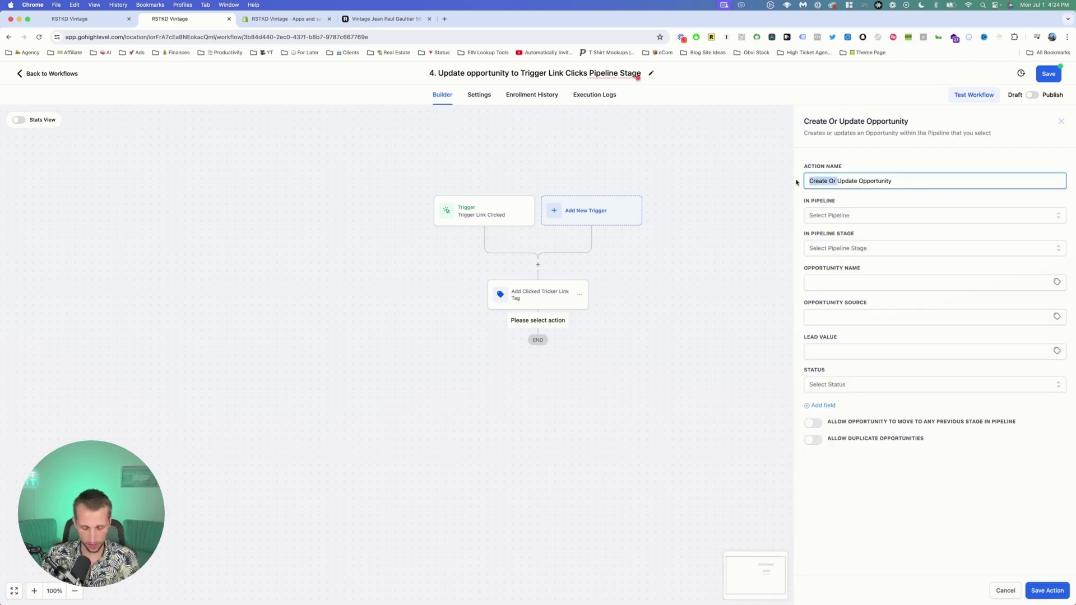
key("BackSpace")
Step: Set the opportunity's pipeline to Shopify Abandoned Checkouts and its pipeline stage to Trigger Link Clicks
left_click(872, 218)
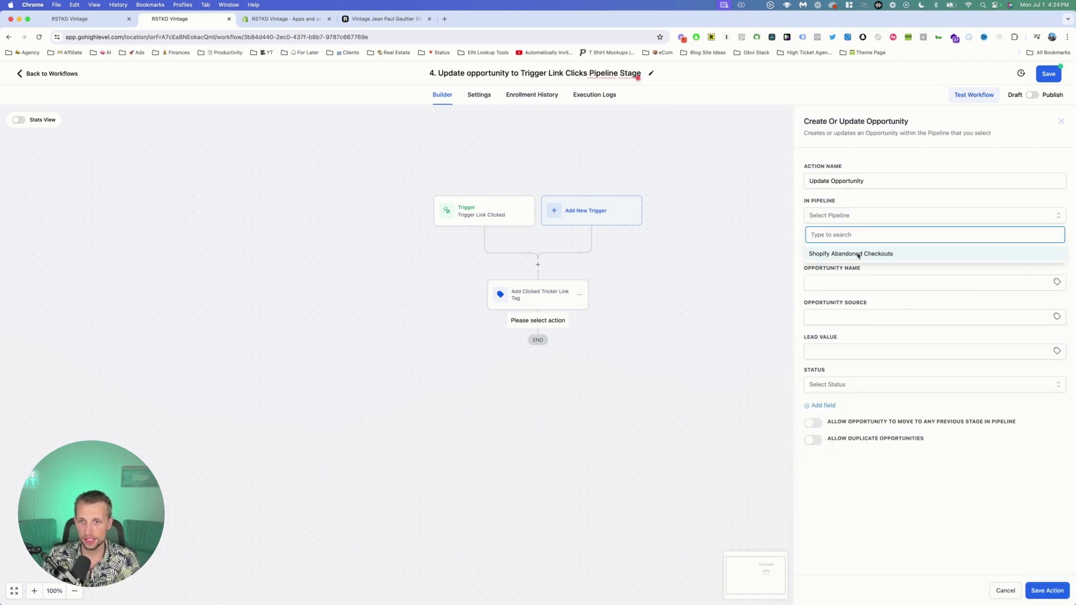
left_click(858, 253)
left_click(851, 247)
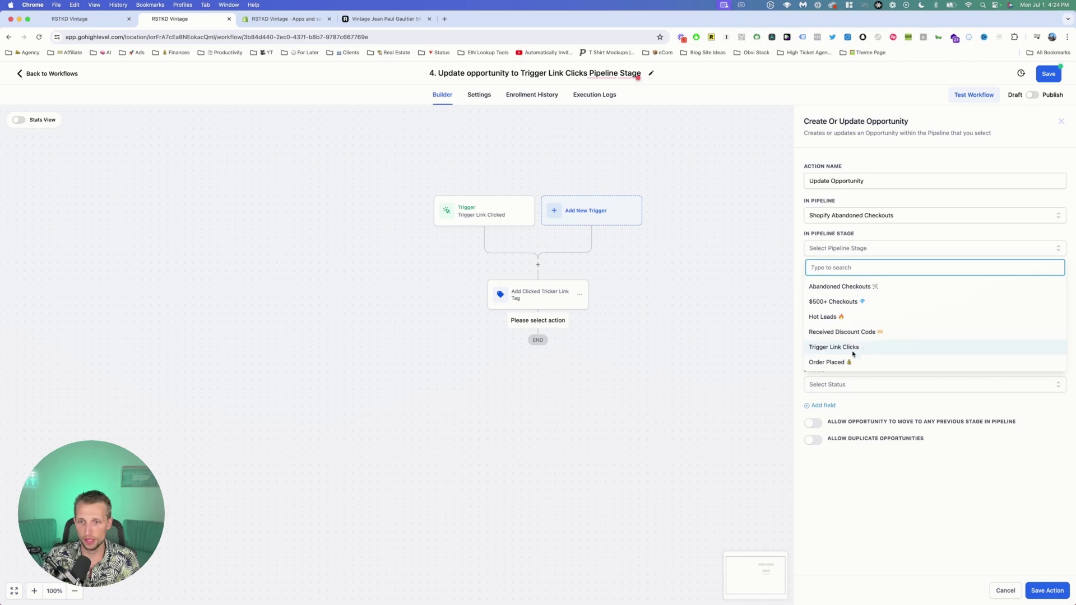
left_click(849, 347)
Step: Extend the opportunity action's name to "Update Opportunity - Trigger Link Clicks"
left_click(891, 181)
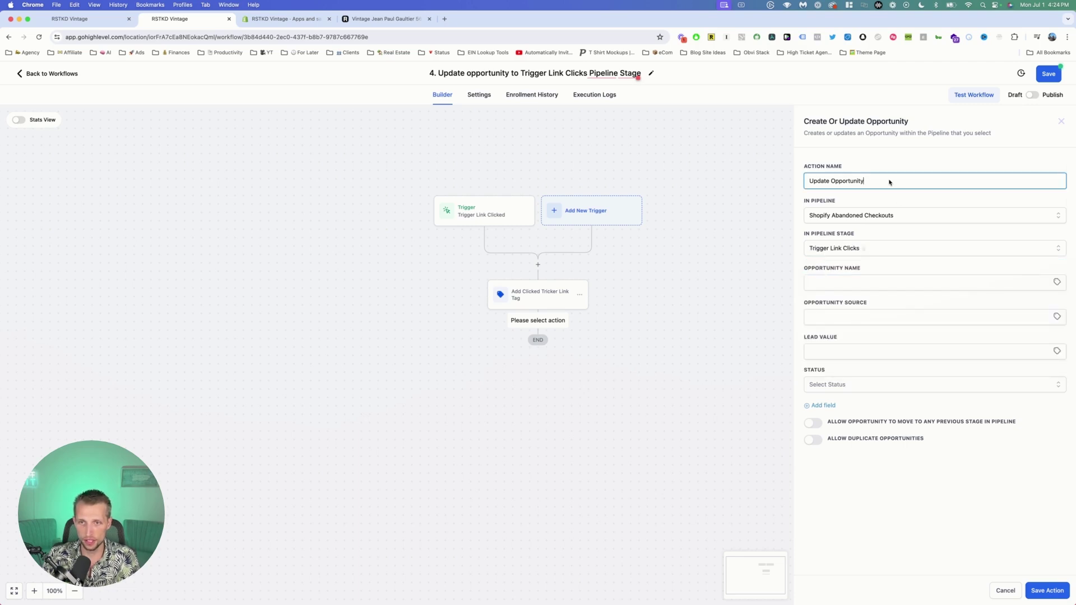
type("- Trig")
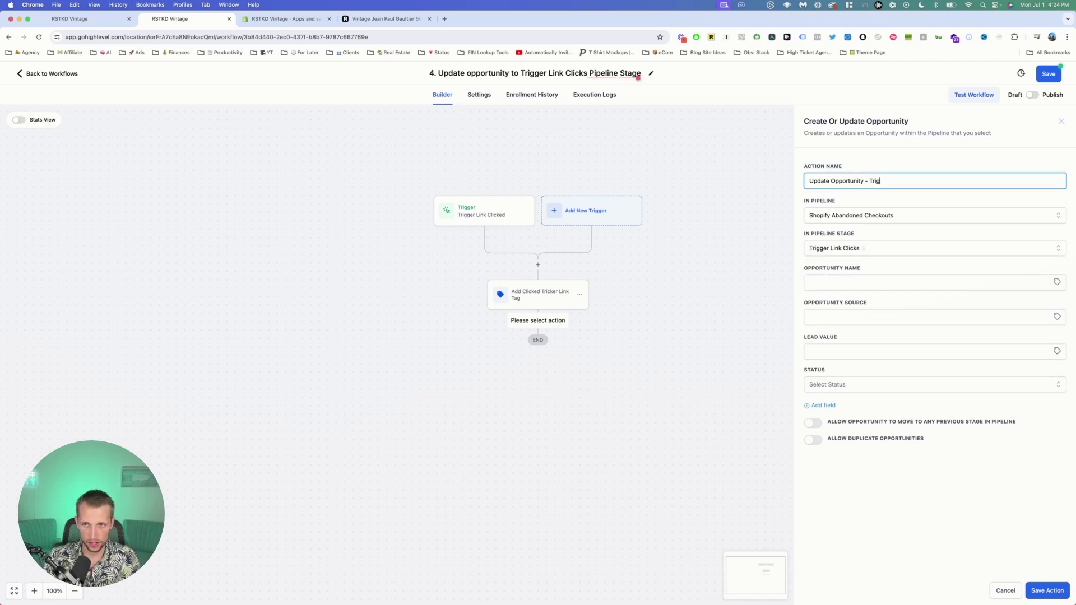
type("ger Link Clicks")
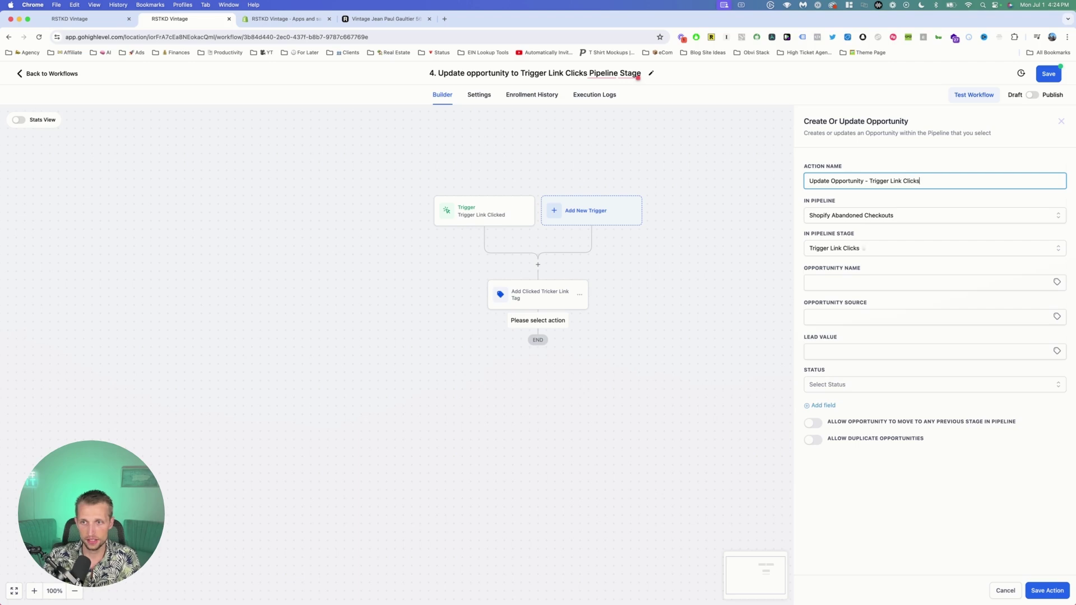
Step: Set the opportunity name to {{contact.name}} and the opportunity source to Shopify
left_click(827, 281)
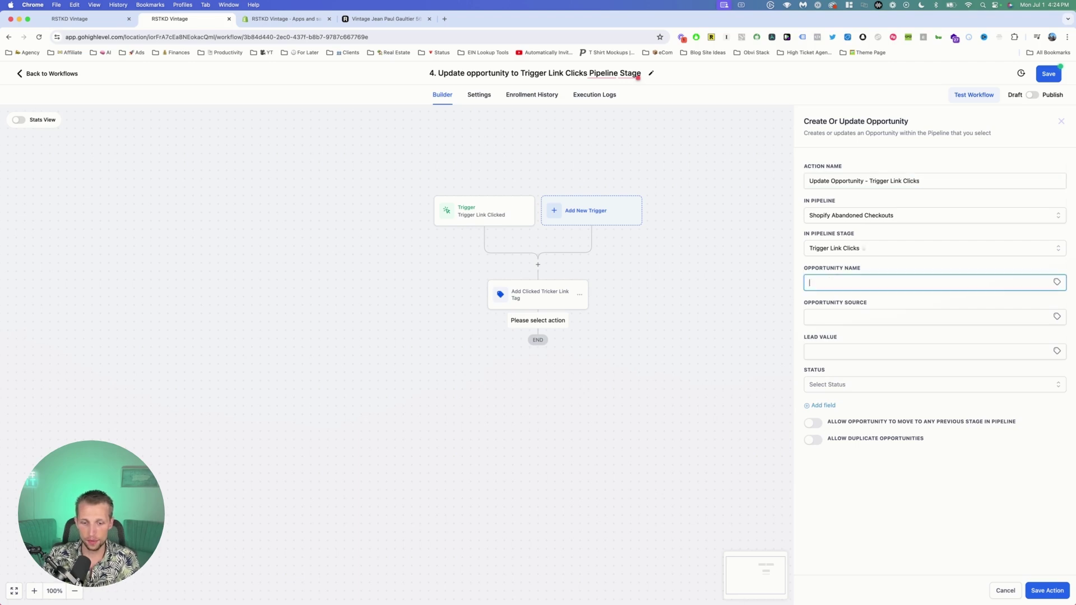
key("super+space")
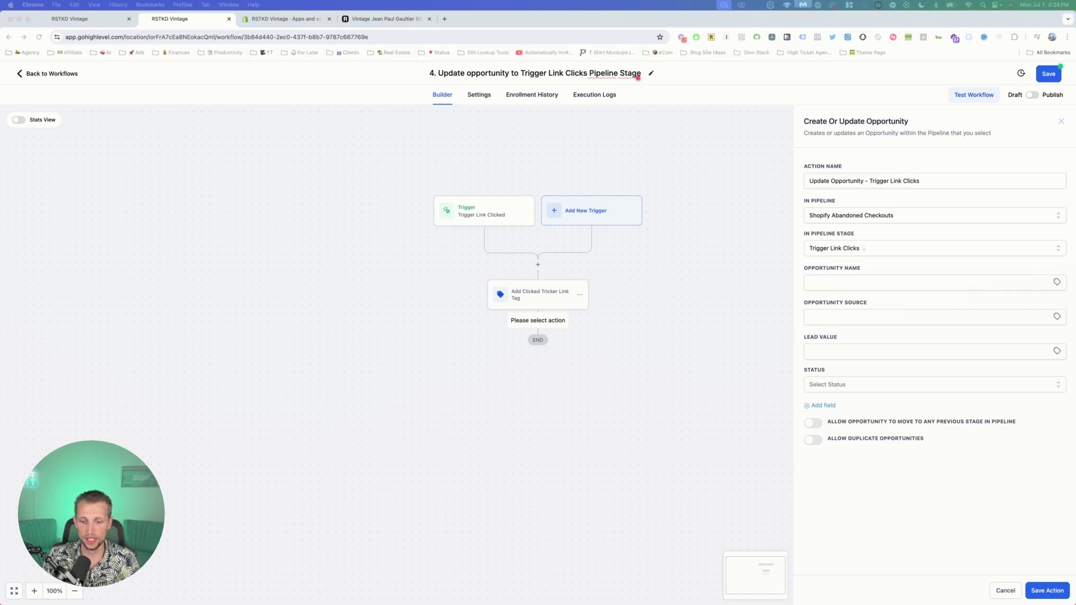
left_click(834, 281)
type("{{contact.name}}")
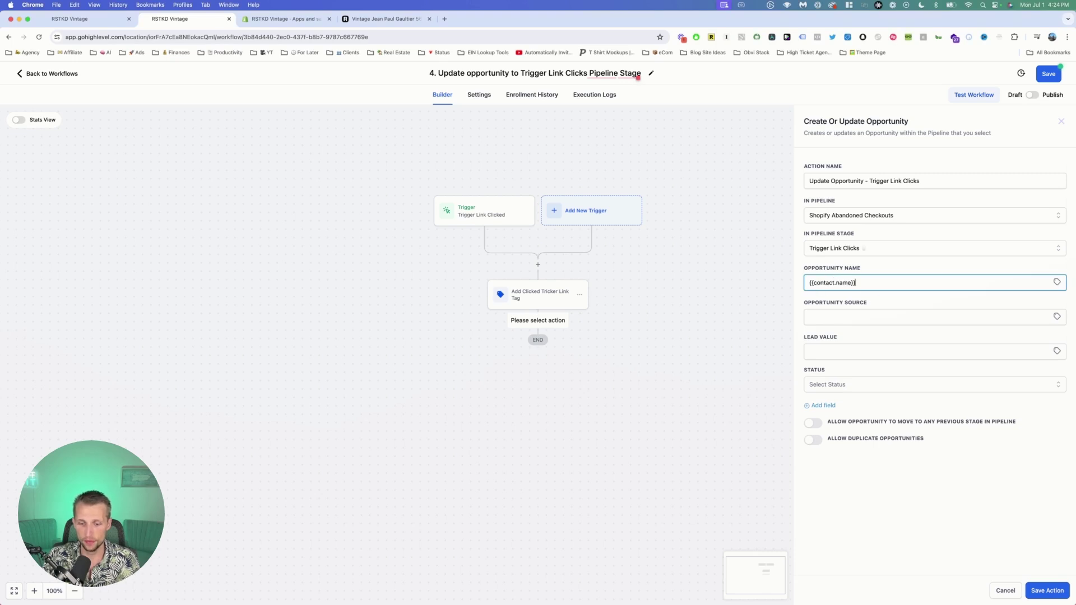
key("super+space")
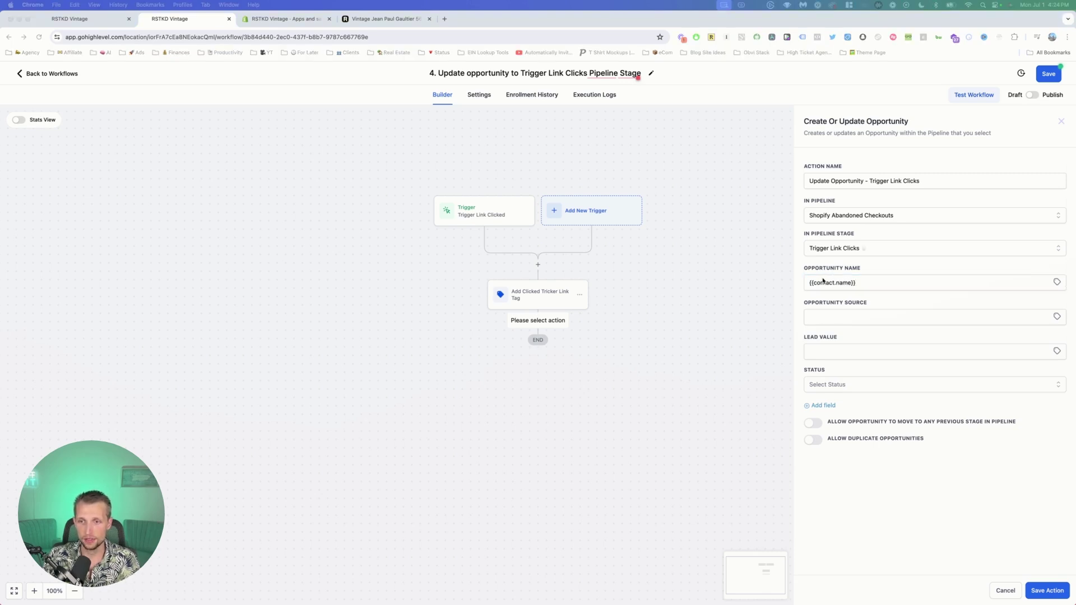
left_click(846, 317)
type("Shopify")
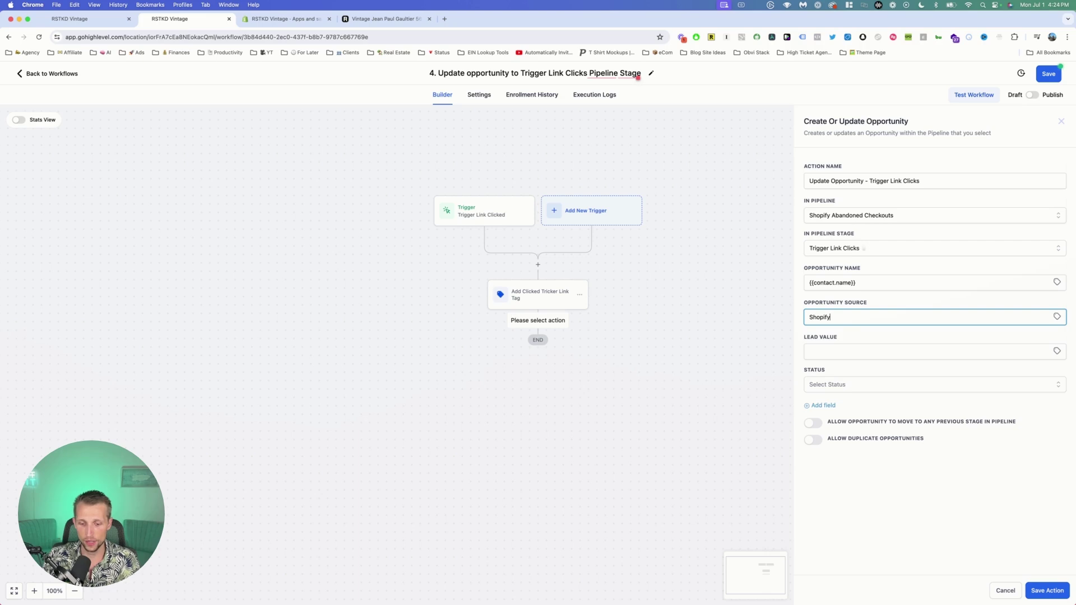
Step: Set the lead value to {{order.total_price}} and the status to open, and save the action
key("super+space")
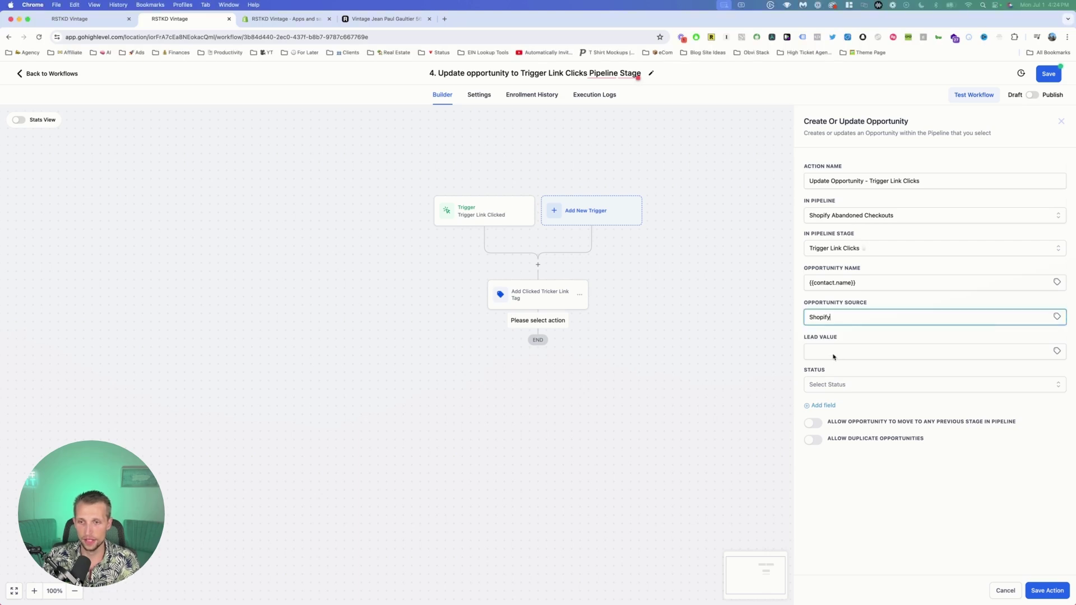
left_click(838, 352)
type("{{order.total_price}}")
left_click(841, 386)
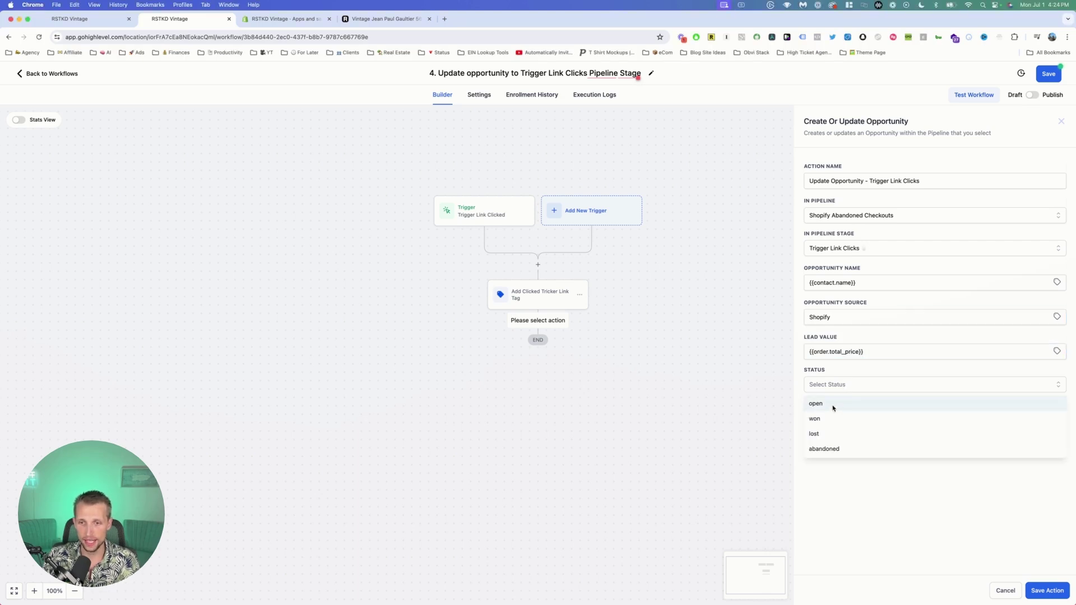
left_click(834, 404)
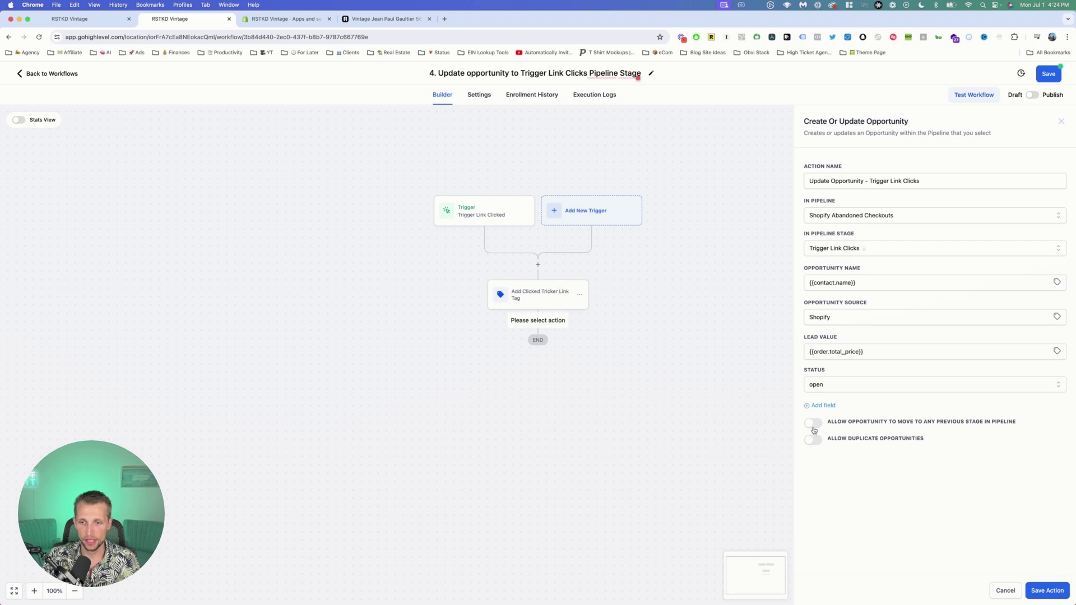
left_click(1044, 591)
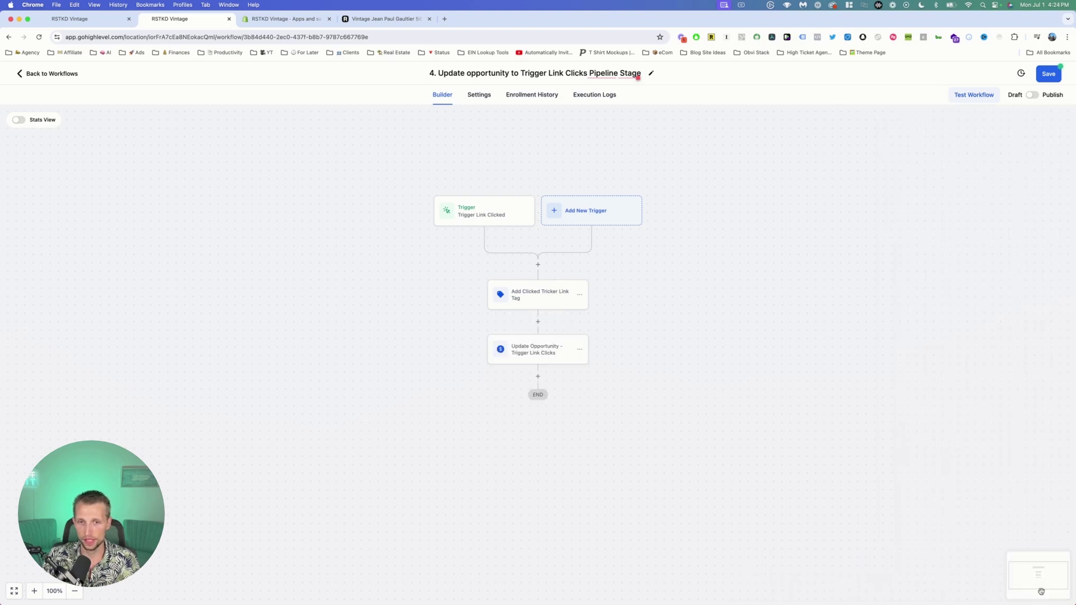
Step: Publish and save the Trigger Link Clicks workflow, and check the Order Placed stage on the pipeline board
left_click(1032, 96)
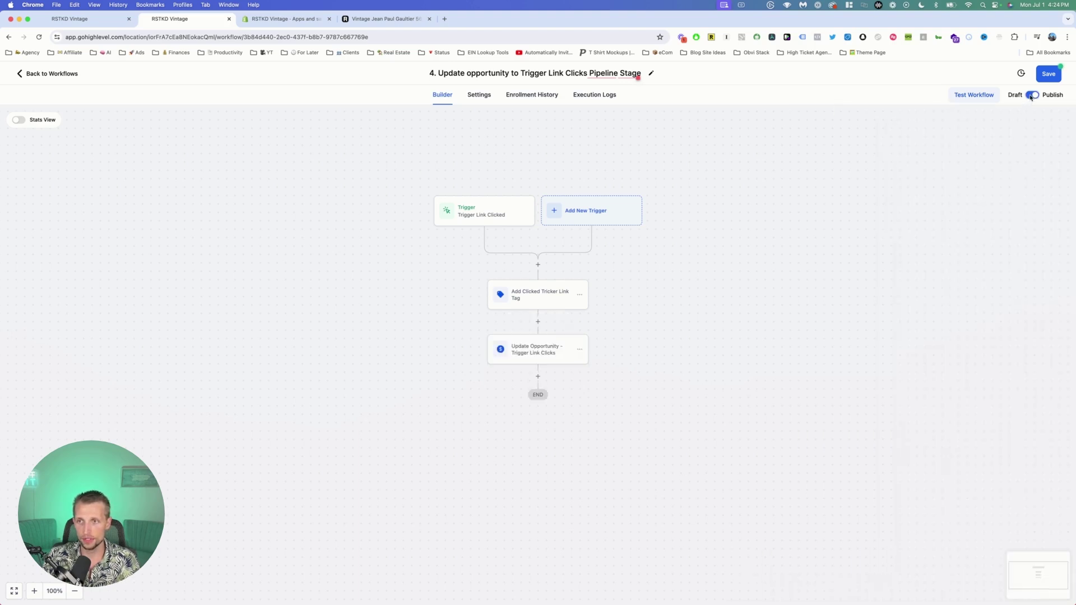
left_click(1047, 75)
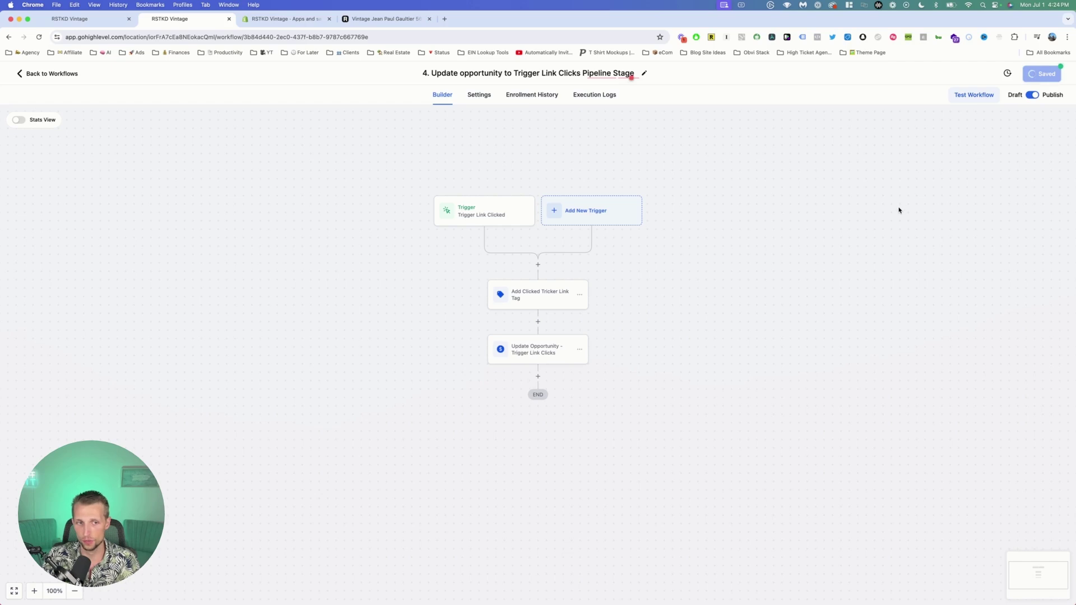
key("ctrl+shift+Tab")
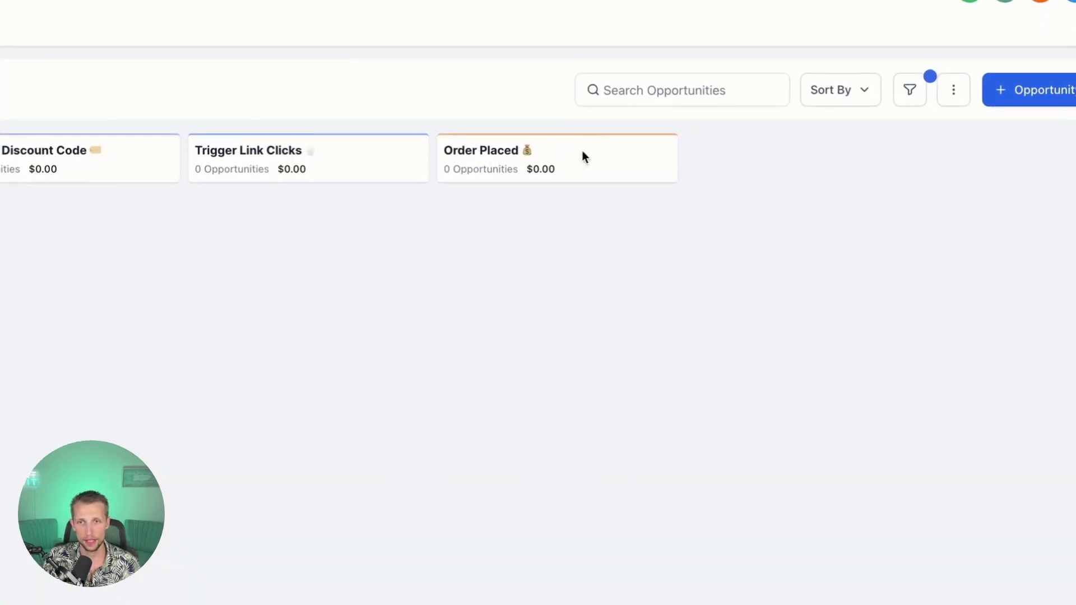
key("ctrl+Tab")
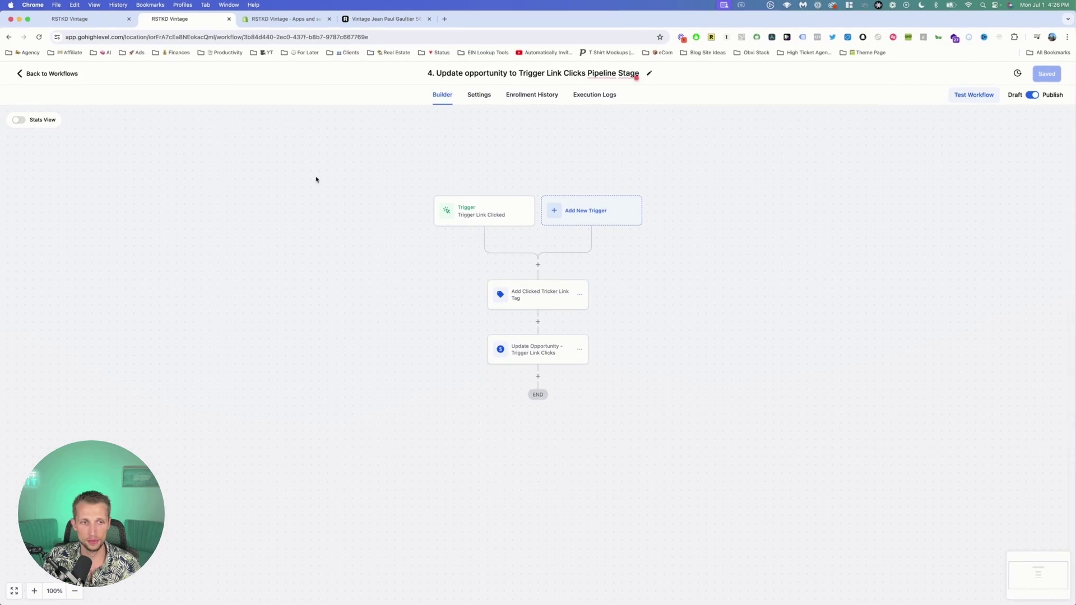
Step: Return to the Shopify Pipeline workflow list and create a new workflow from scratch
left_click(40, 75)
left_click(805, 124)
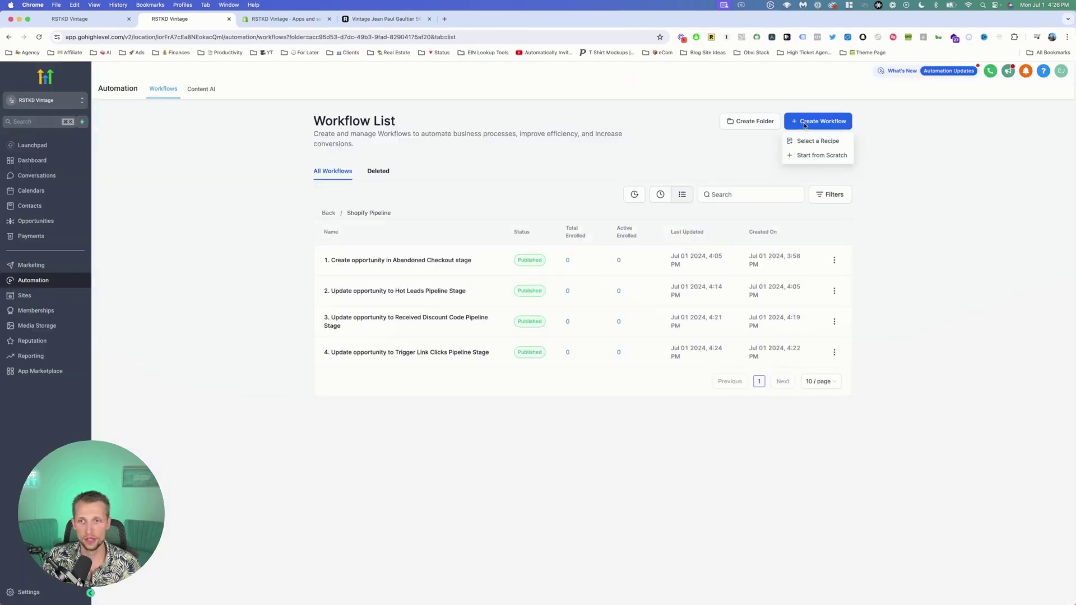
left_click(809, 159)
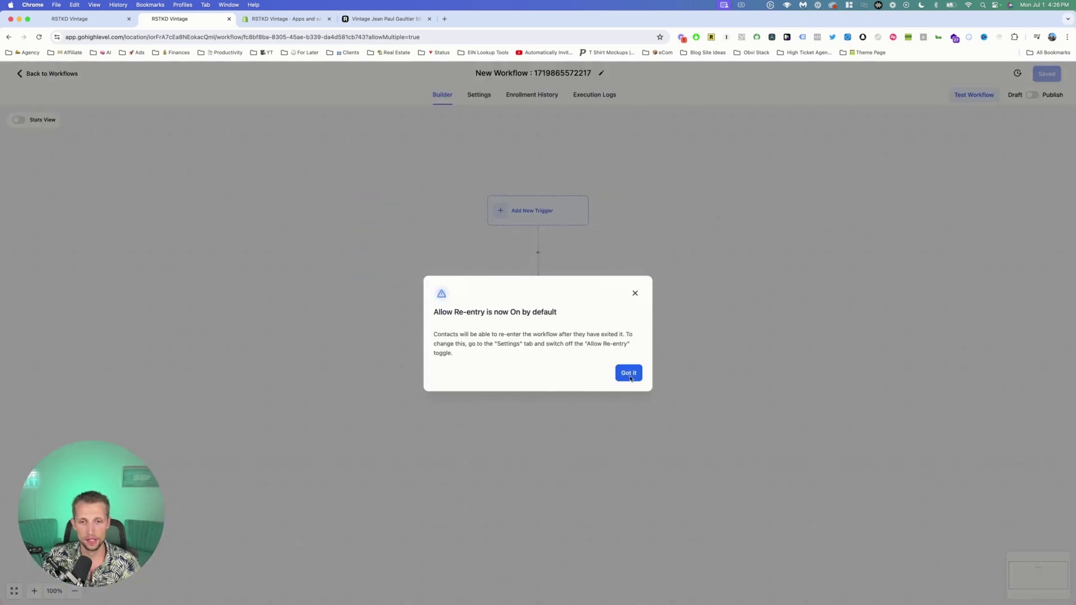
left_click(629, 373)
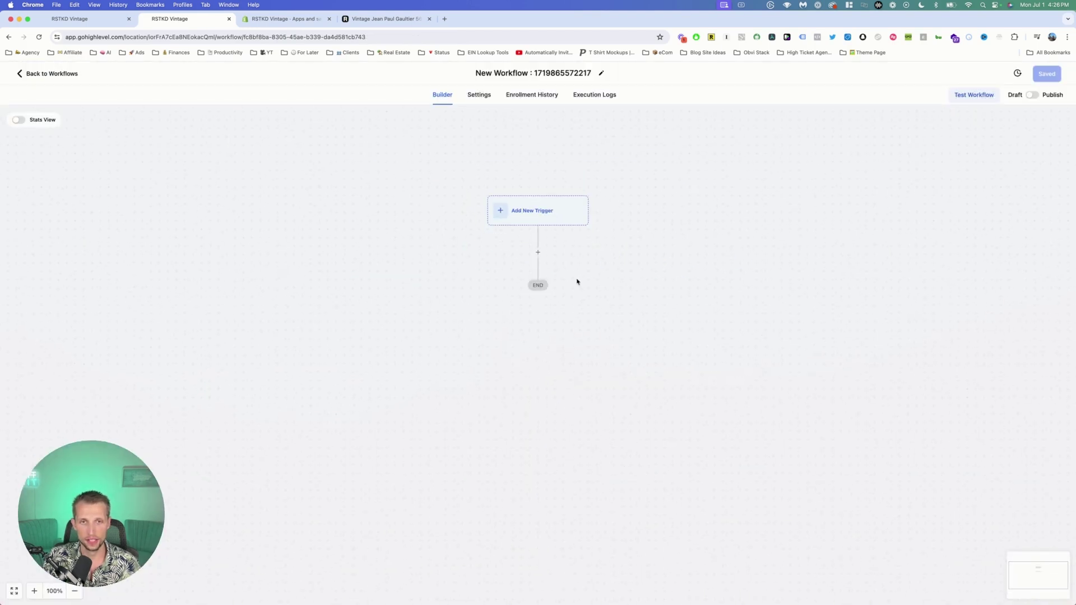
Step: Name the new workflow "5. Update opportunity to Placed Orders stage"
left_click(485, 75)
key("ctrl+a")
type("5. Update opportunity to Placed Orders stage")
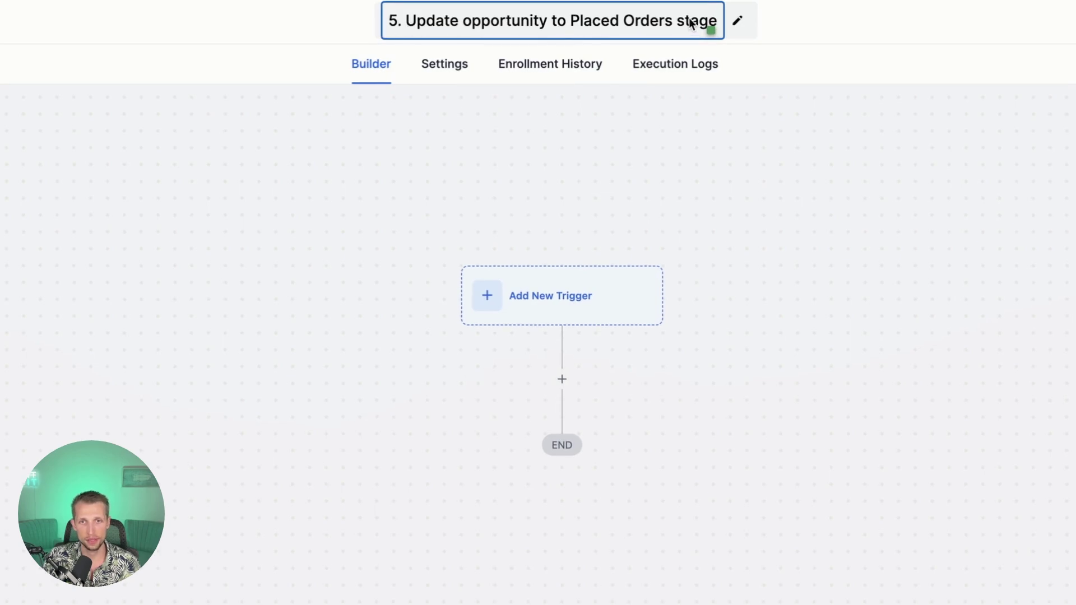
key("Return")
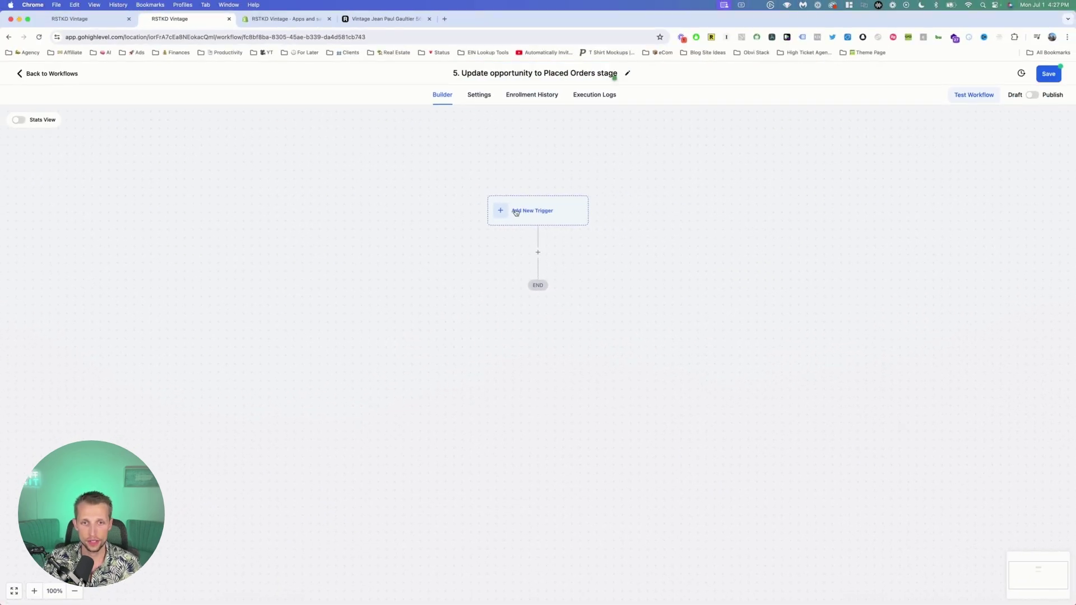
Step: Add the Shopify Order Placed trigger to the workflow and save it
left_click(516, 212)
type("shop")
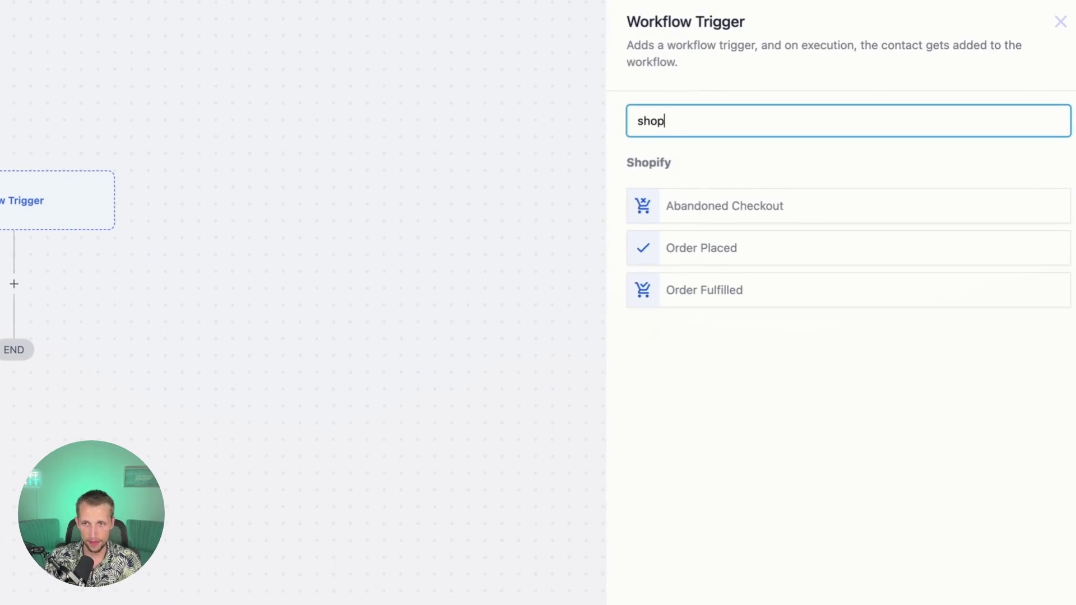
left_click(769, 251)
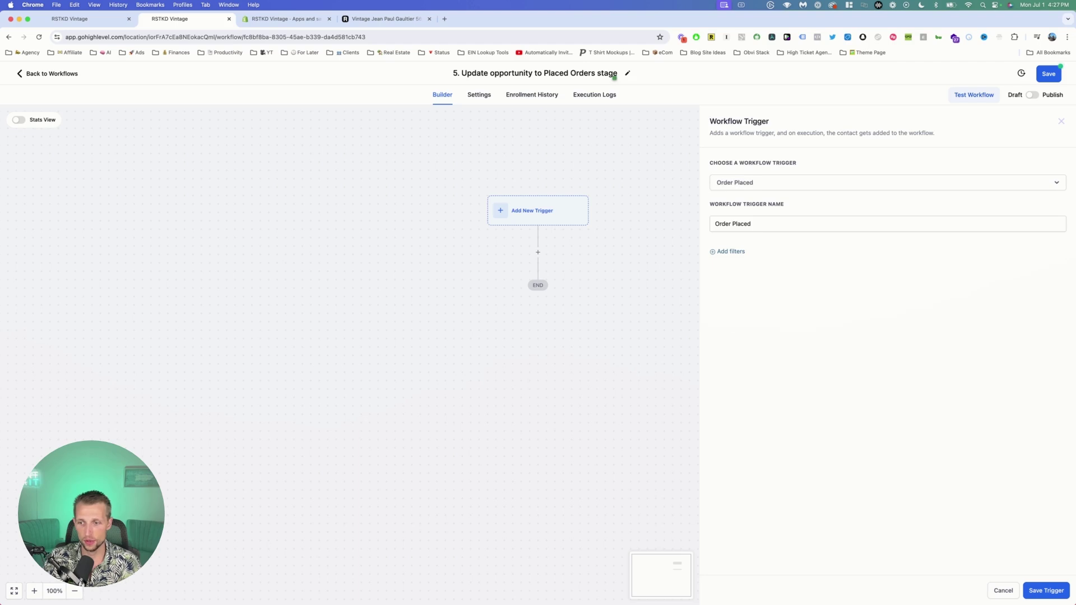
left_click(1049, 592)
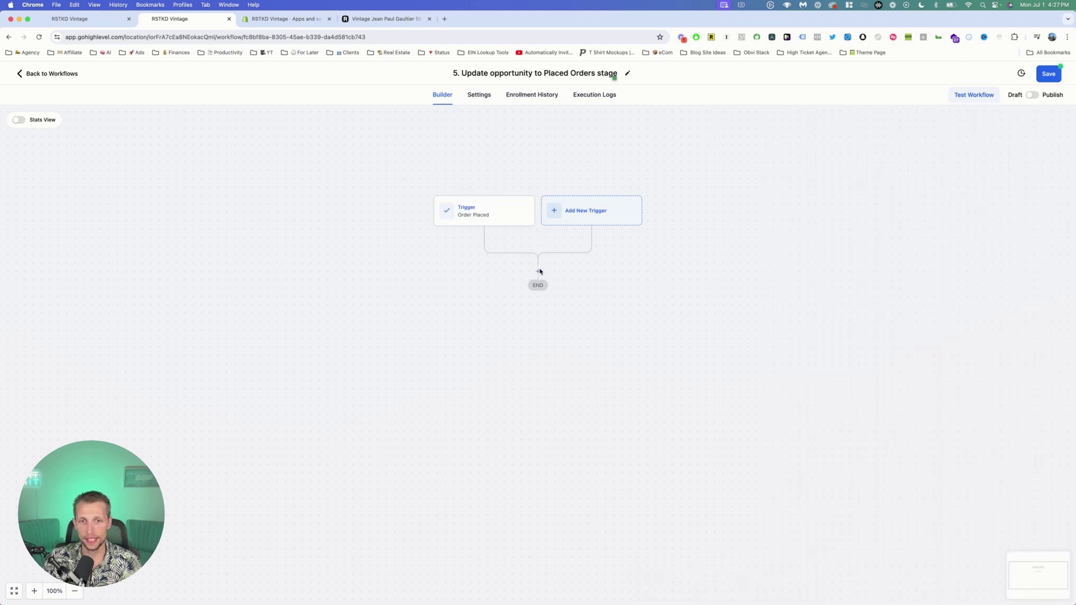
Step: Add an If / Else action below the Order Placed trigger and name it "Contact Details"
left_click(538, 272)
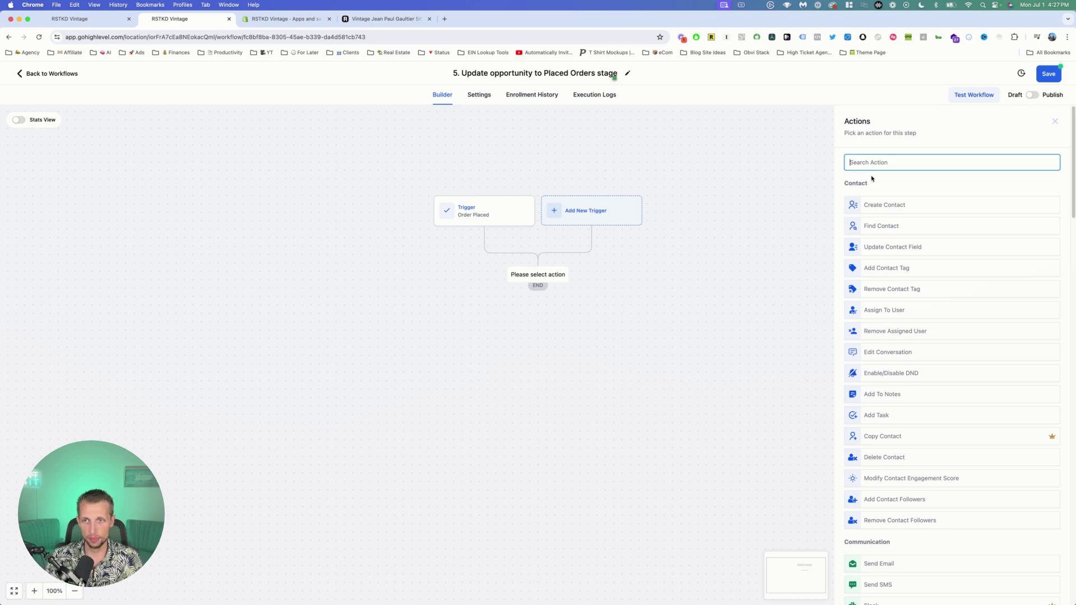
type("if")
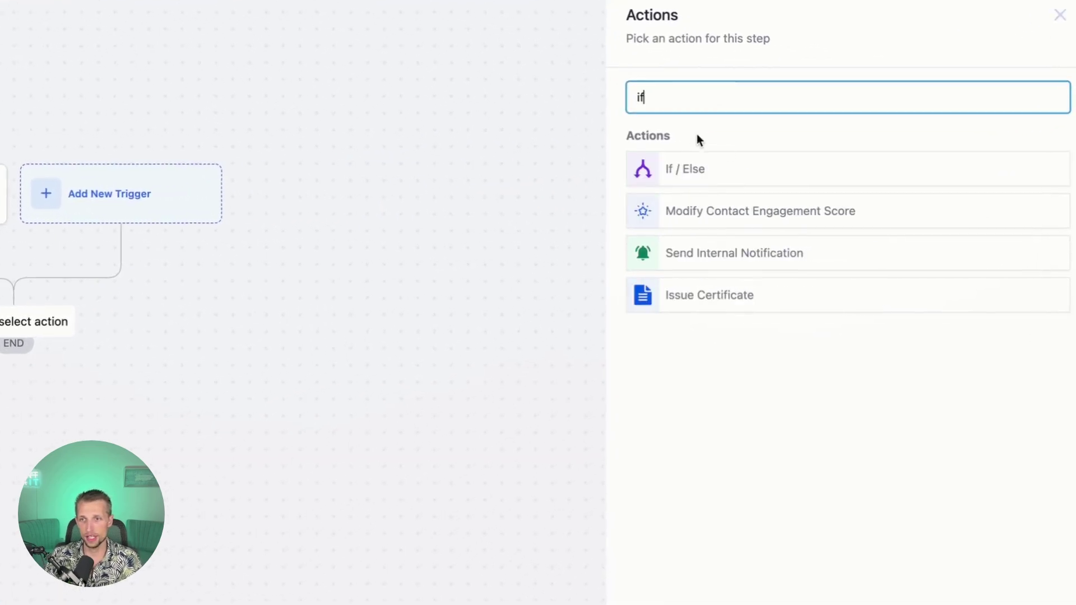
left_click(691, 169)
double_click(476, 225)
double_click(423, 141)
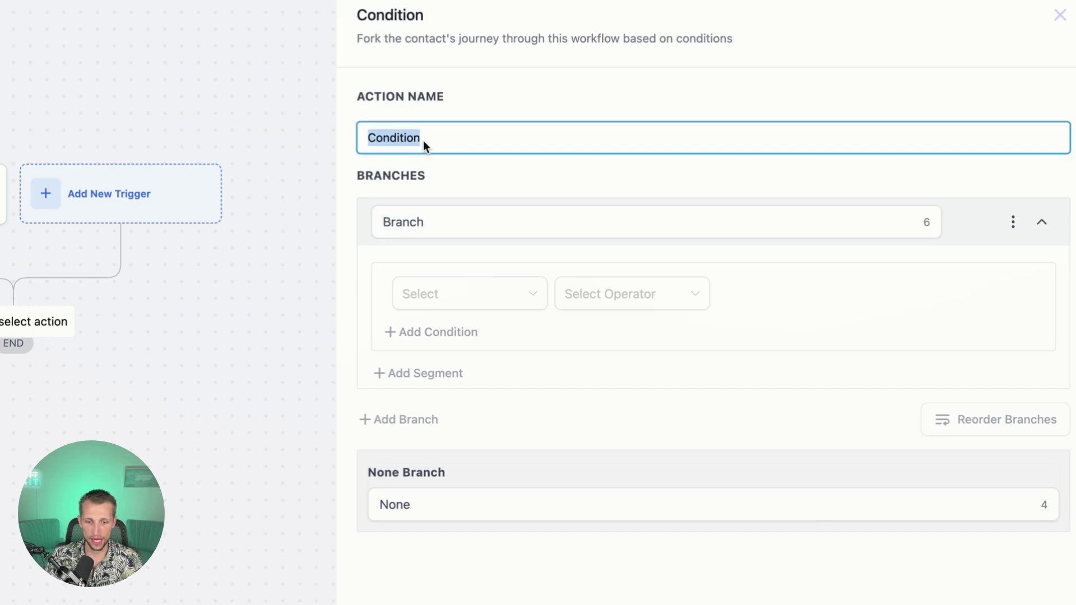
type("Contact Det")
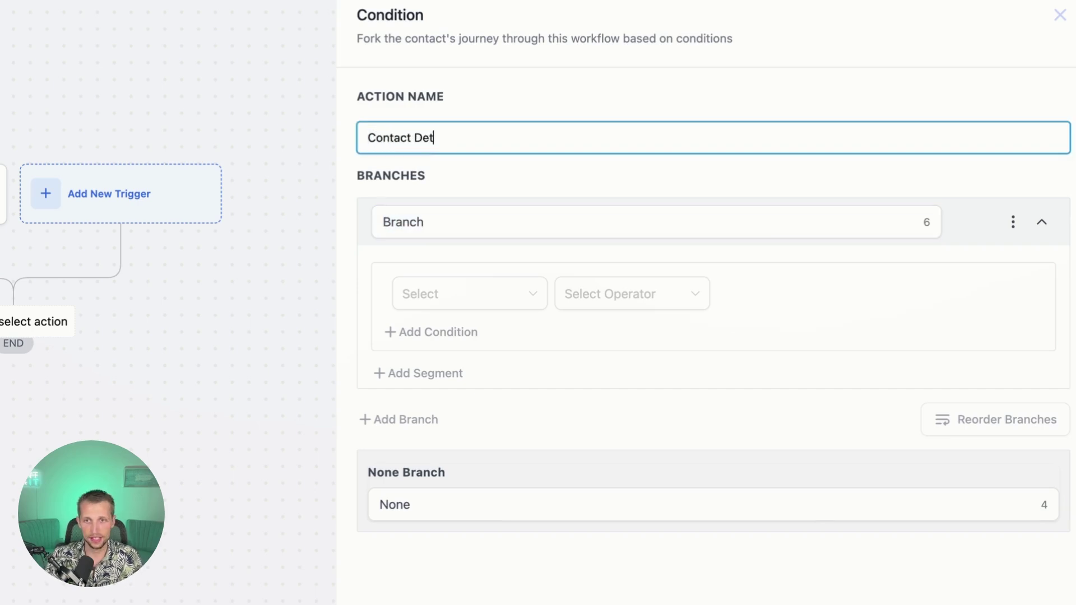
type("ails")
Step: Name the condition's first branch "Tags Include Abandoned"
double_click(443, 228)
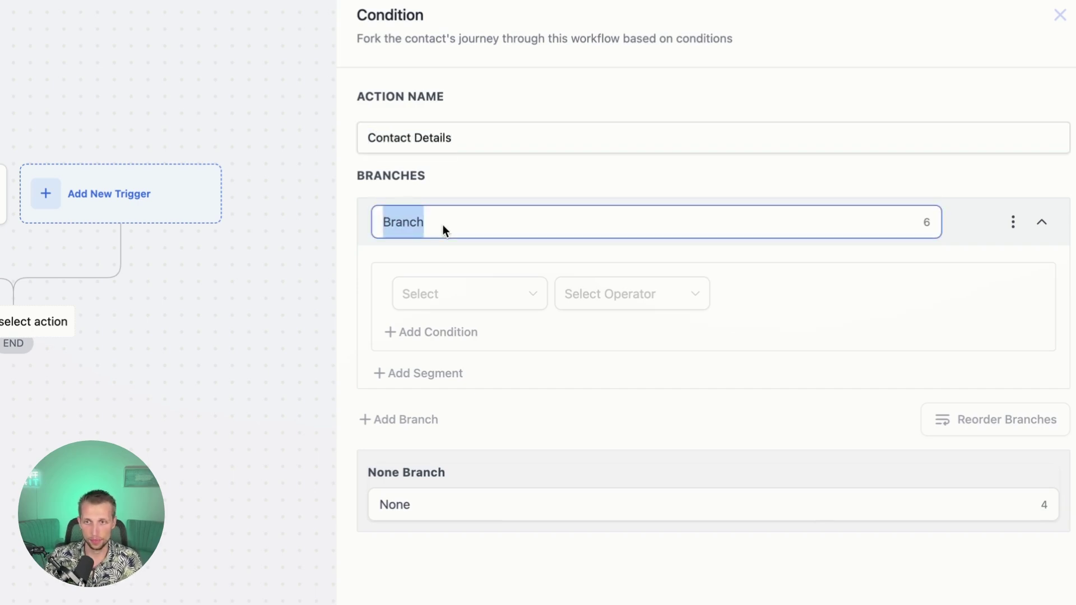
type("Tag")
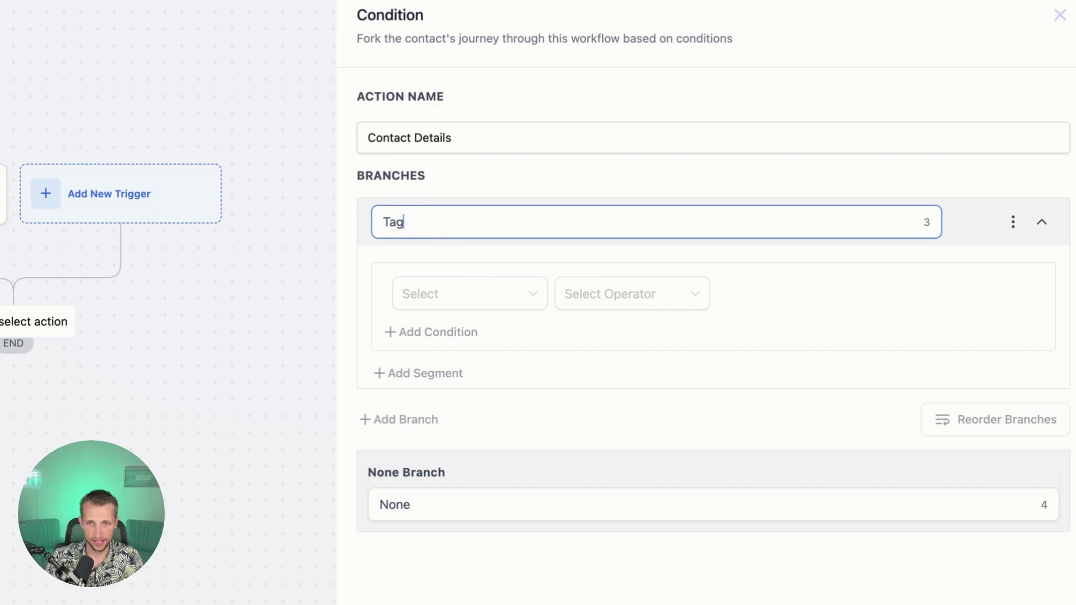
type("s Include Abandoned")
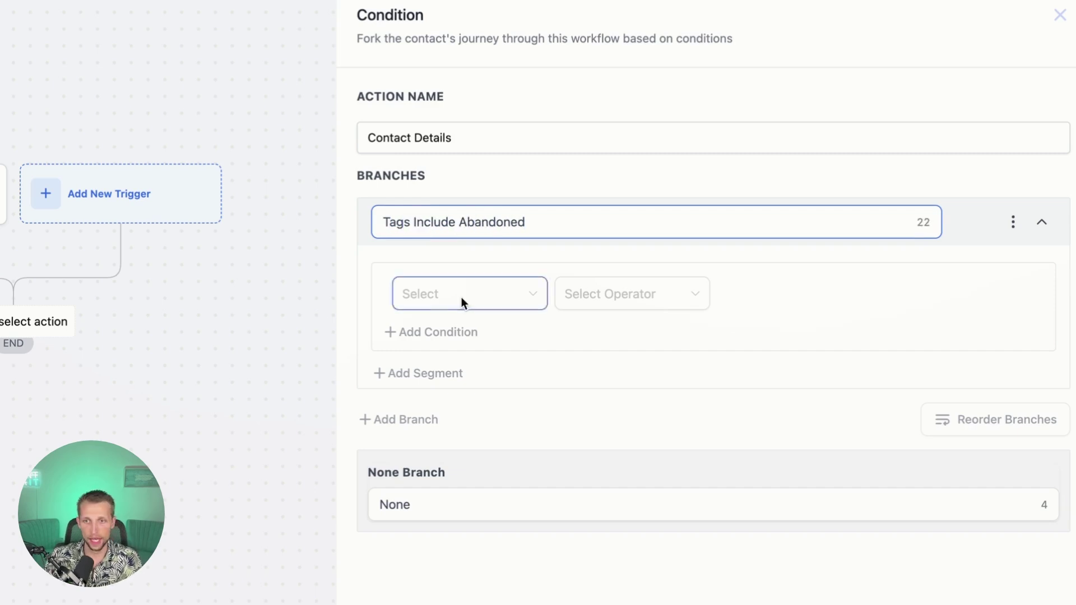
Step: Set the branch condition to the contact detail Tags with the operator Includes and the tag "abandoned"
left_click(462, 298)
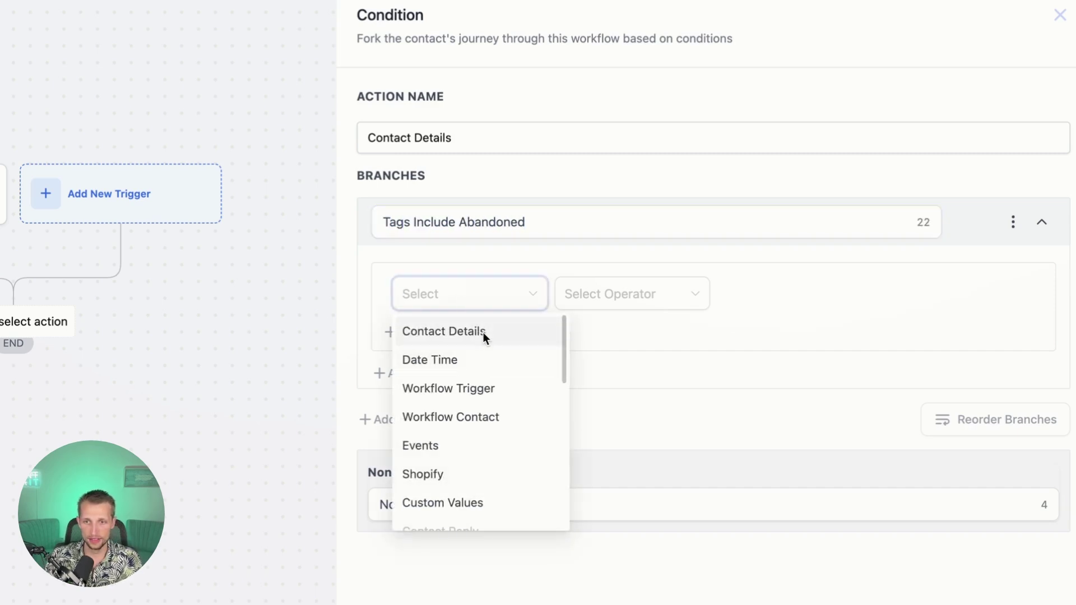
left_click(472, 330)
scroll(486, 424, "down", 5)
left_click(496, 487)
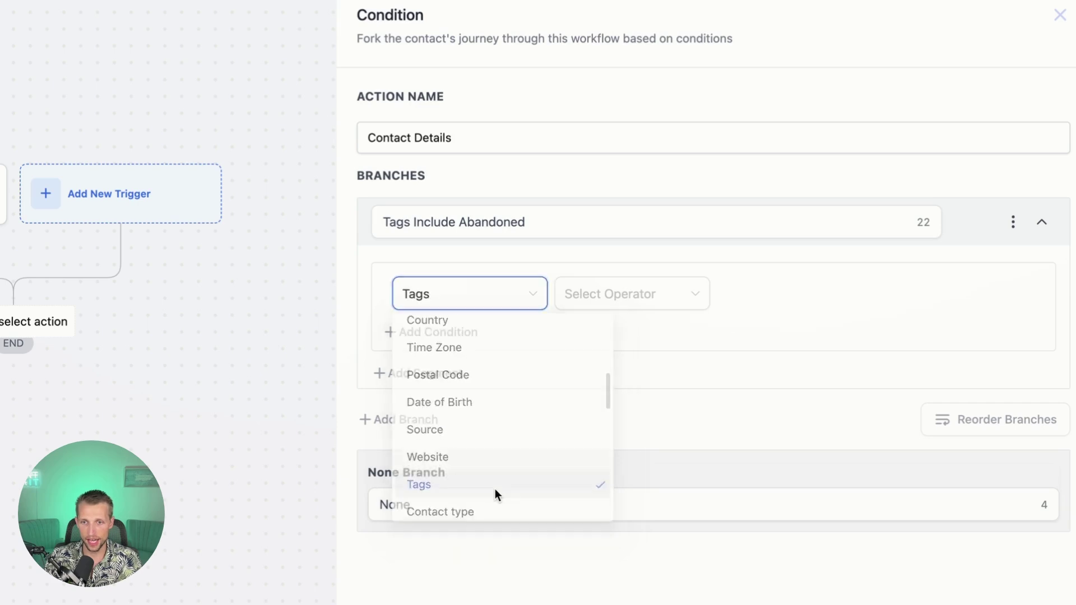
left_click(608, 286)
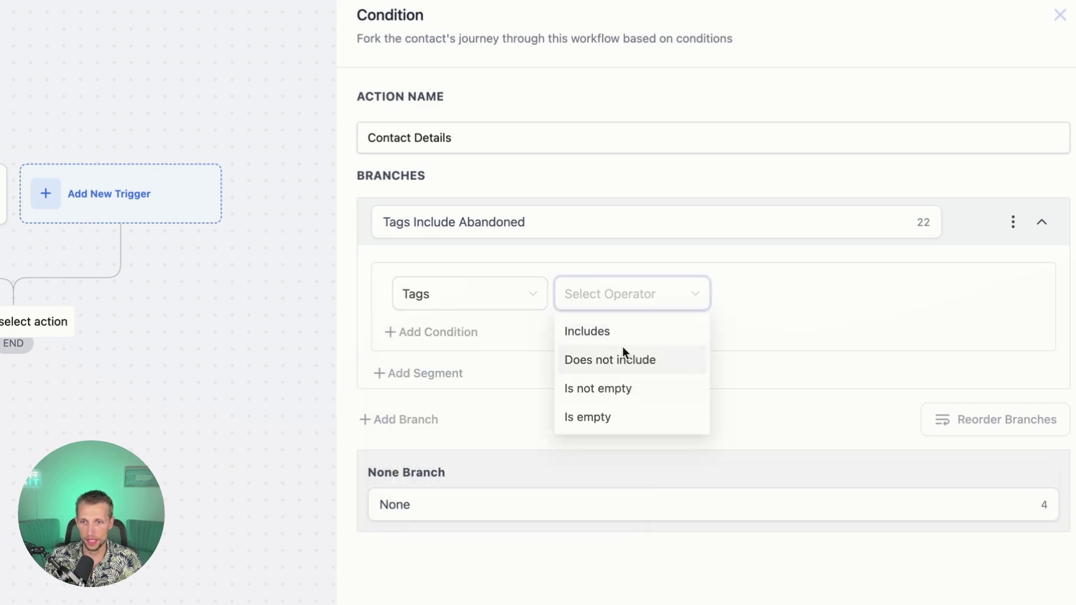
left_click(617, 333)
left_click(788, 293)
left_click(785, 331)
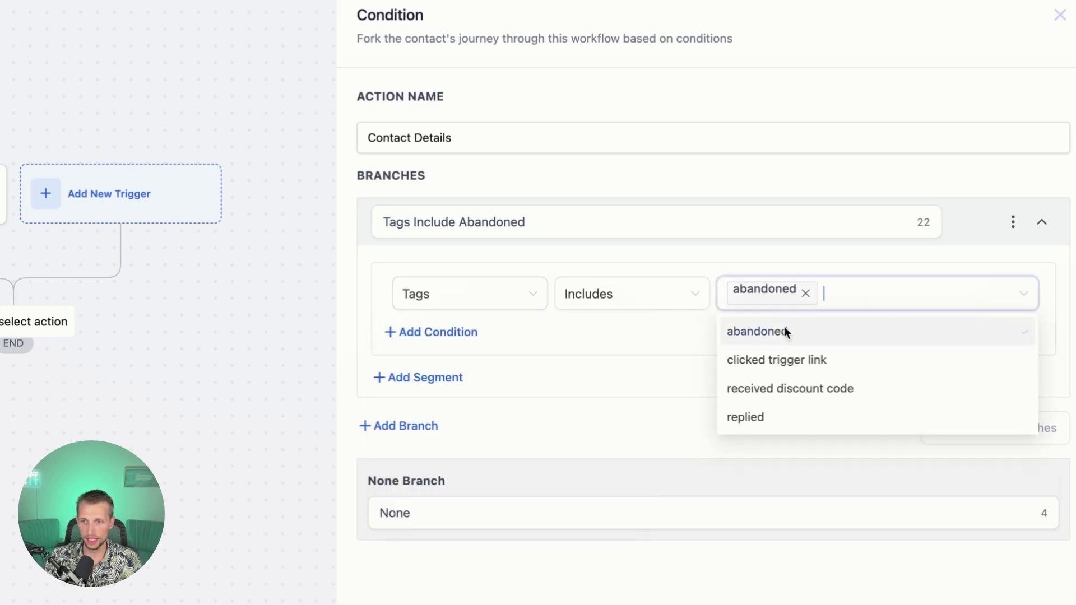
Step: Save the Contact Details condition and check the stages of the Shopify Abandoned Checkouts pipeline
left_click(480, 550)
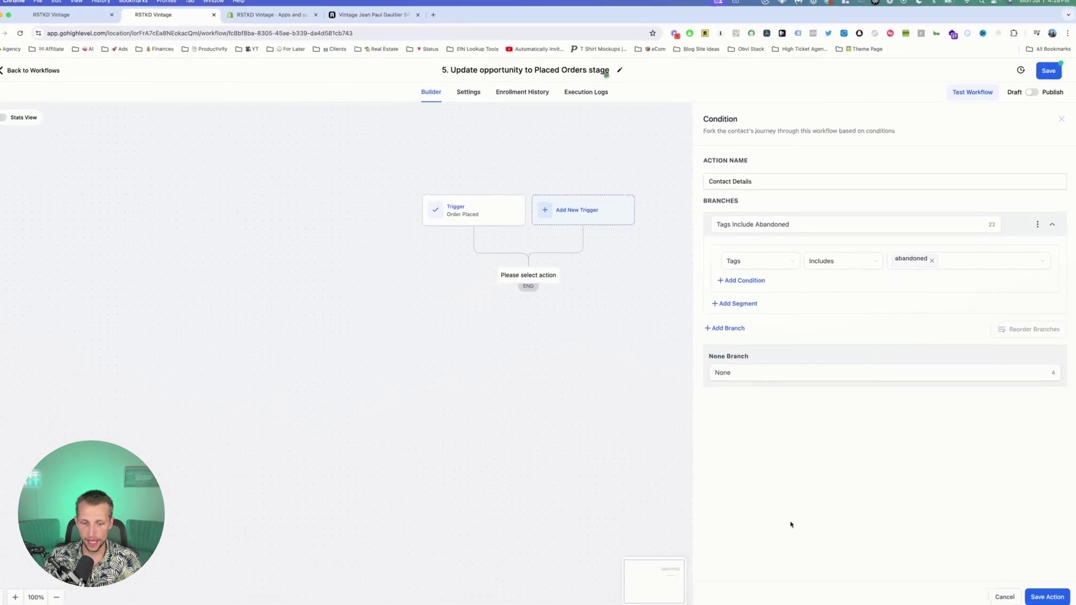
left_click(1044, 592)
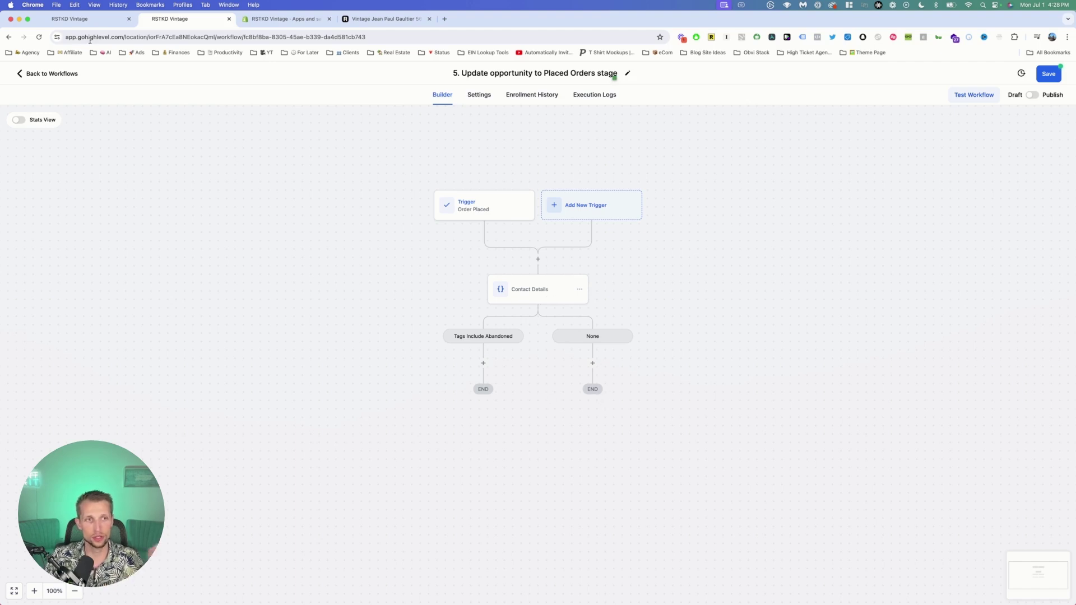
left_click(84, 19)
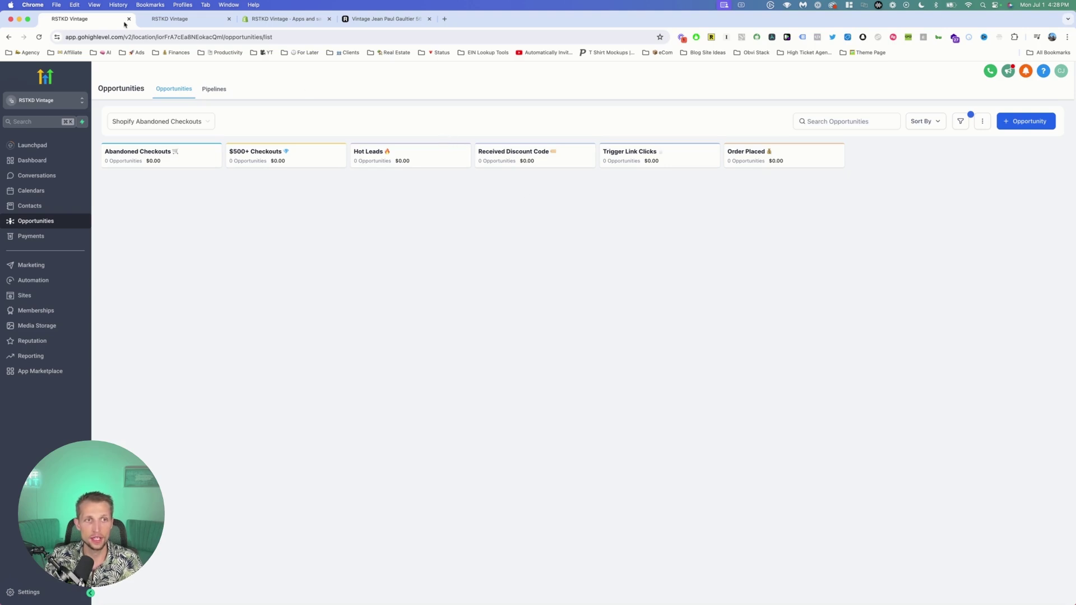
left_click(168, 19)
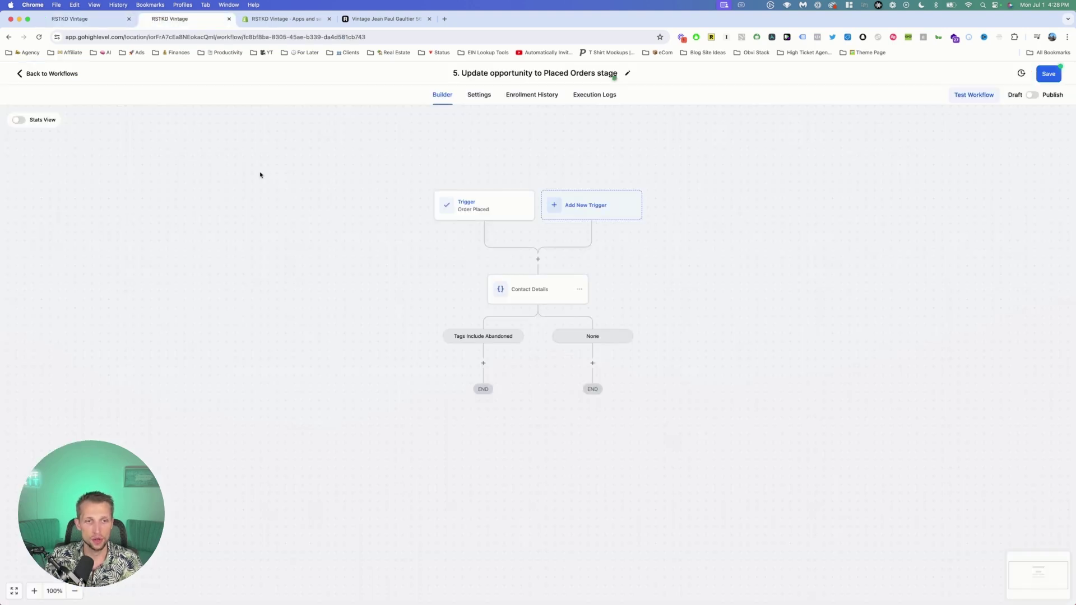
Step: Add a Create/Update Opportunity action under the Tags Include Abandoned branch and name it "Update Opportunity - Order Placed"
left_click(483, 363)
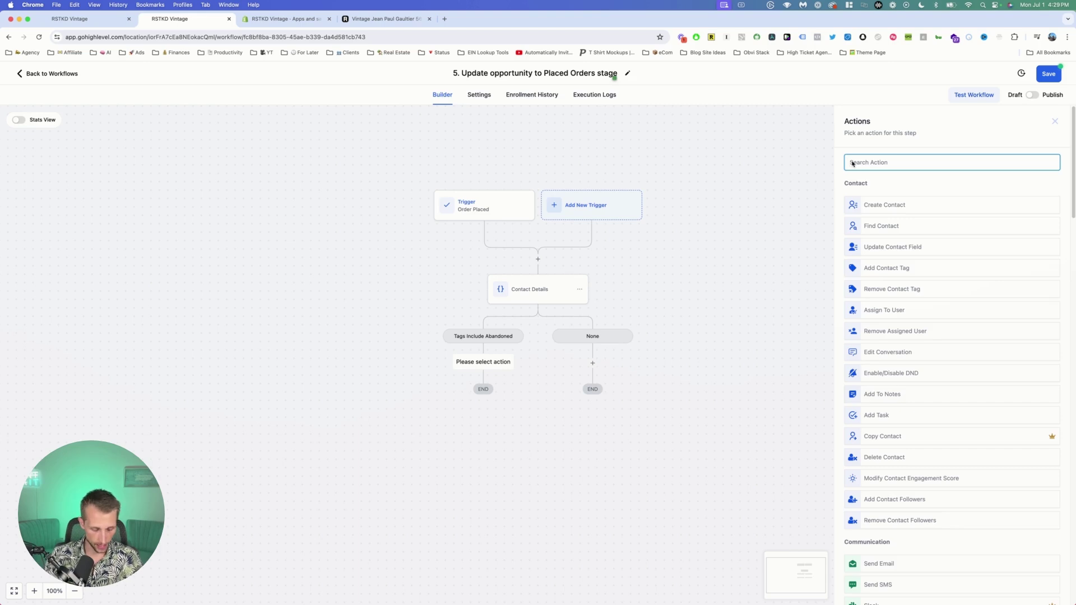
type("oppo")
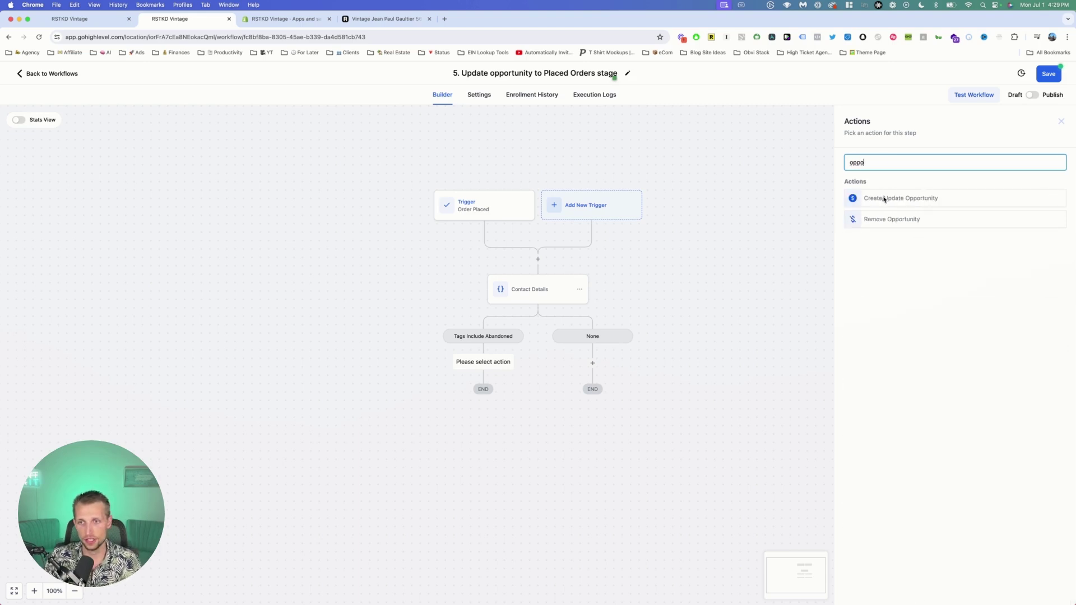
left_click(884, 199)
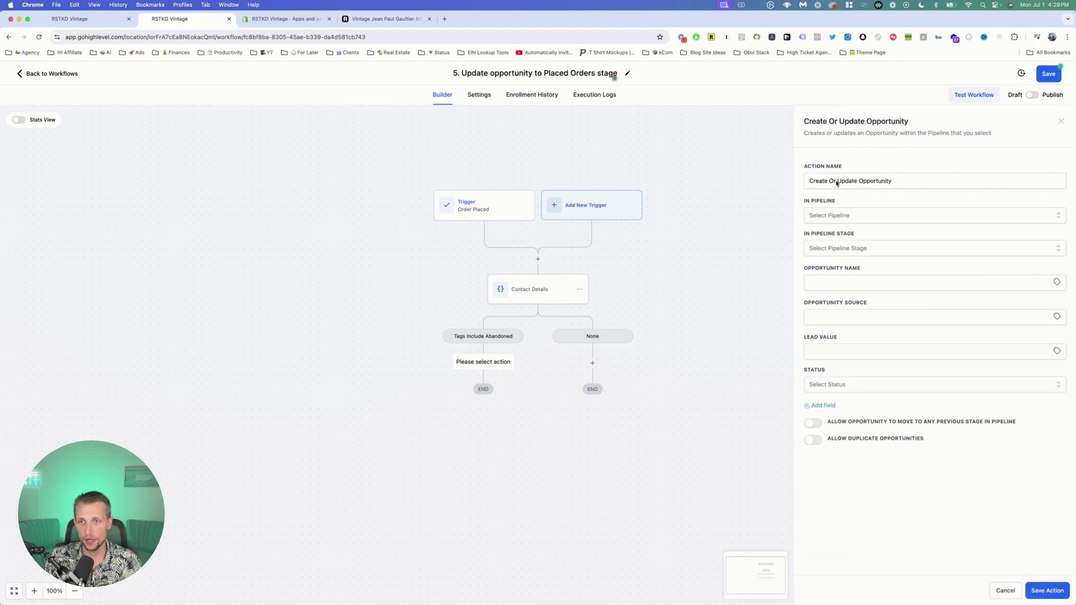
left_click_drag(836, 183, 782, 181)
key("BackSpace")
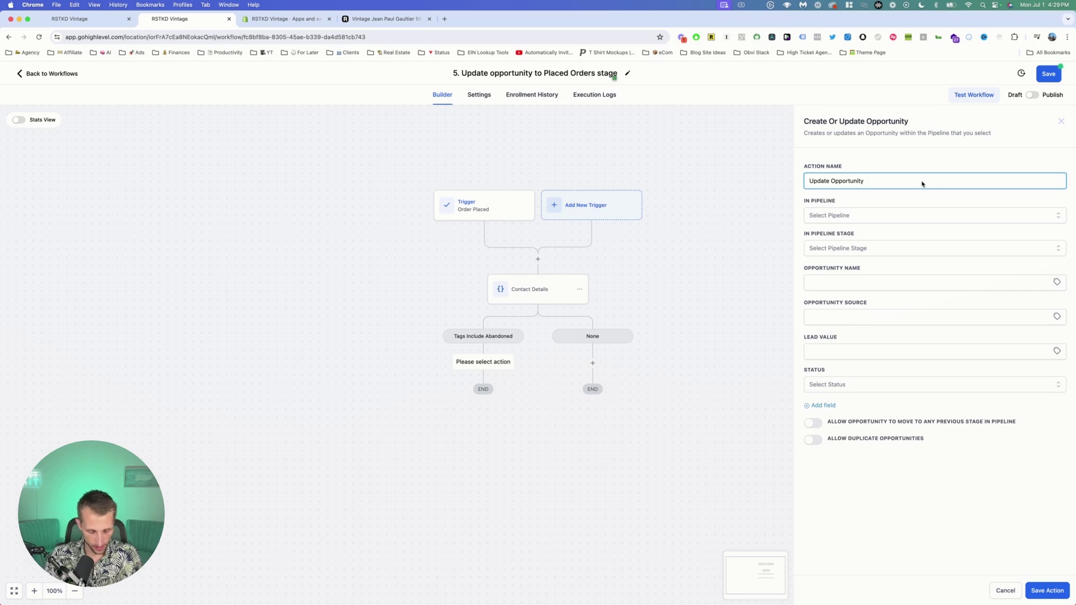
type("- O")
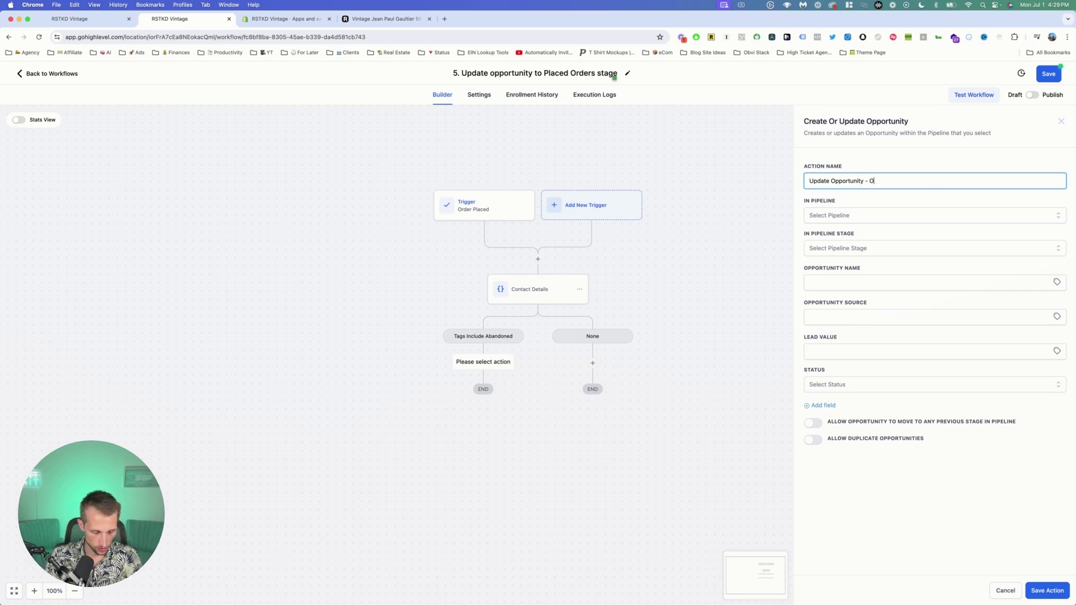
type("rder Placed")
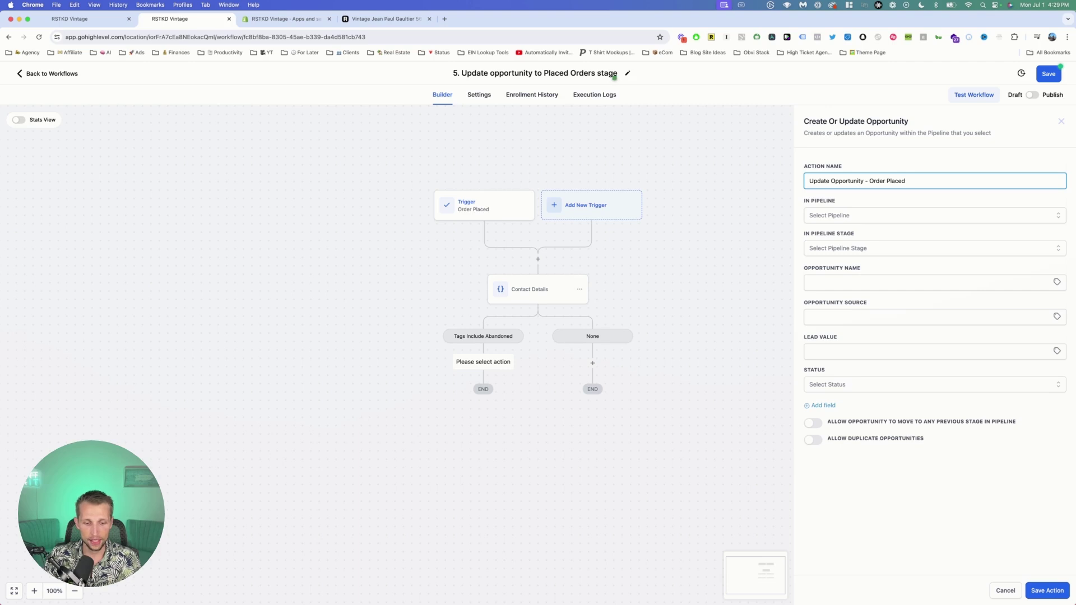
Step: Set the opportunity action's pipeline to Shopify Abandoned Checkouts and its stage to Order Placed
left_click(846, 217)
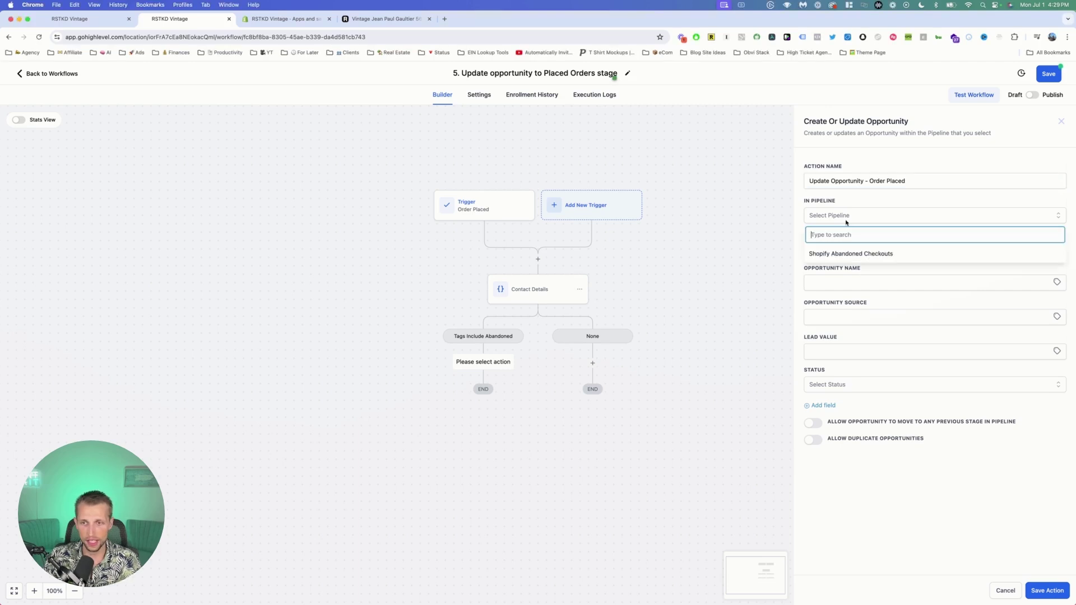
left_click(847, 253)
left_click(850, 250)
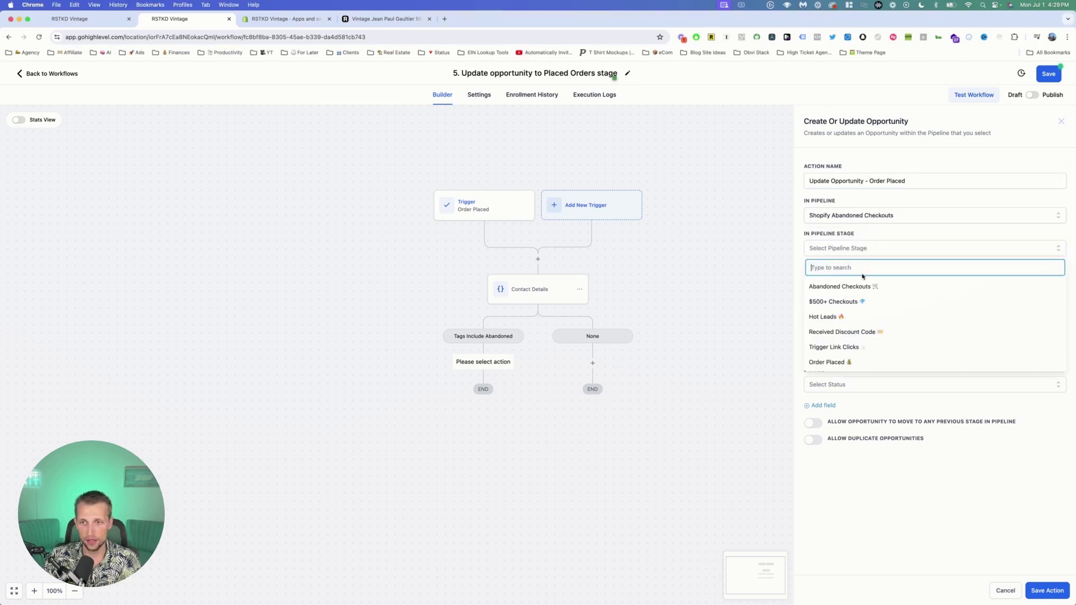
left_click(847, 365)
Step: Set the opportunity name to the contact's full-name custom value {{contact.name}}
left_click(841, 283)
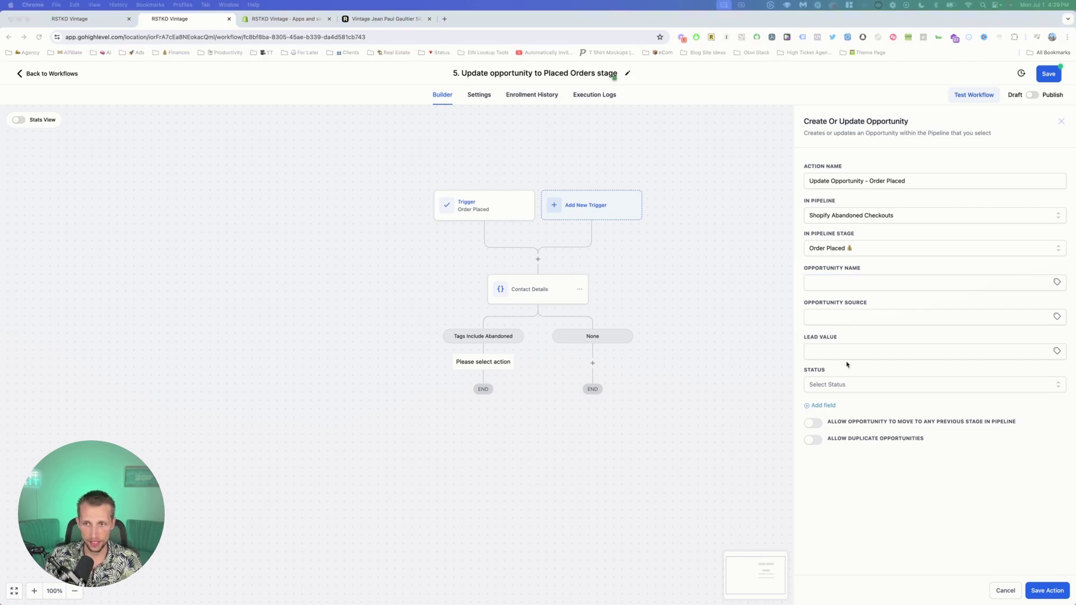
left_click(872, 282)
type("{{contact.name}}")
left_click(1056, 282)
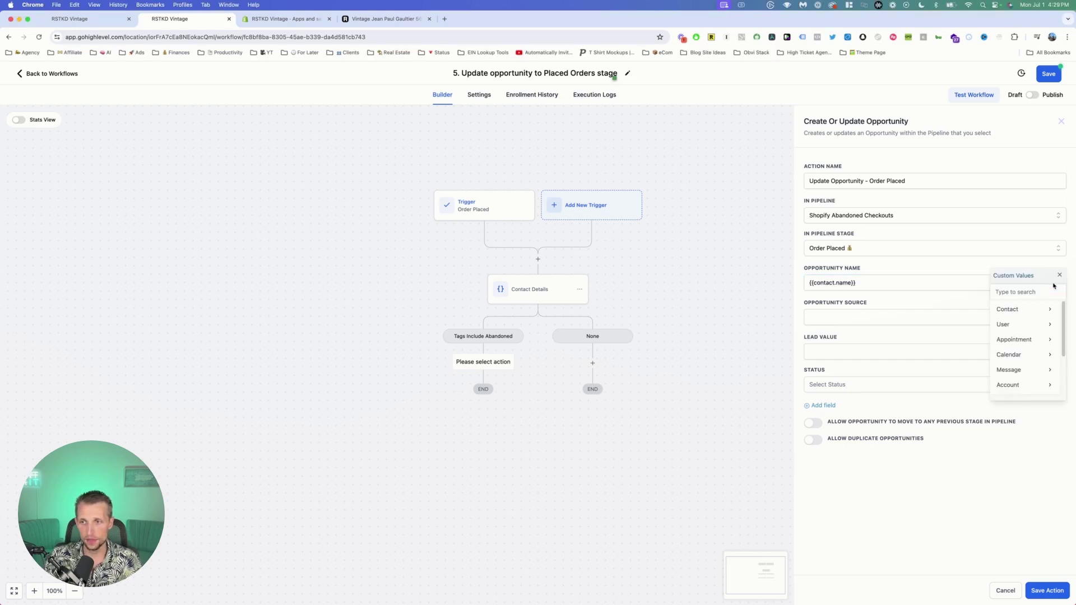
left_click(1011, 310)
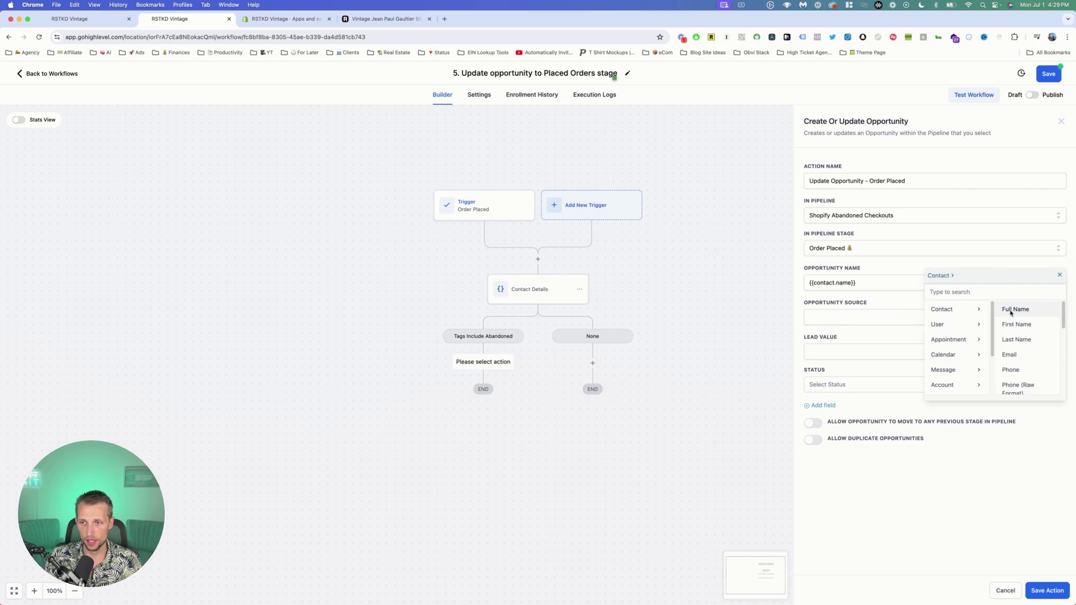
triple_click(818, 286)
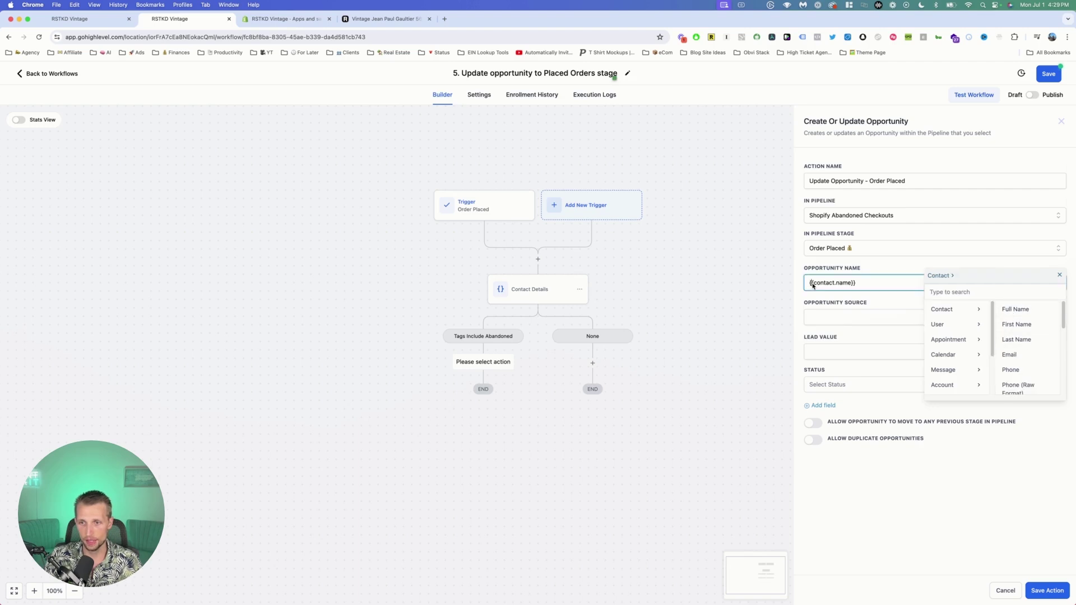
left_click(834, 291)
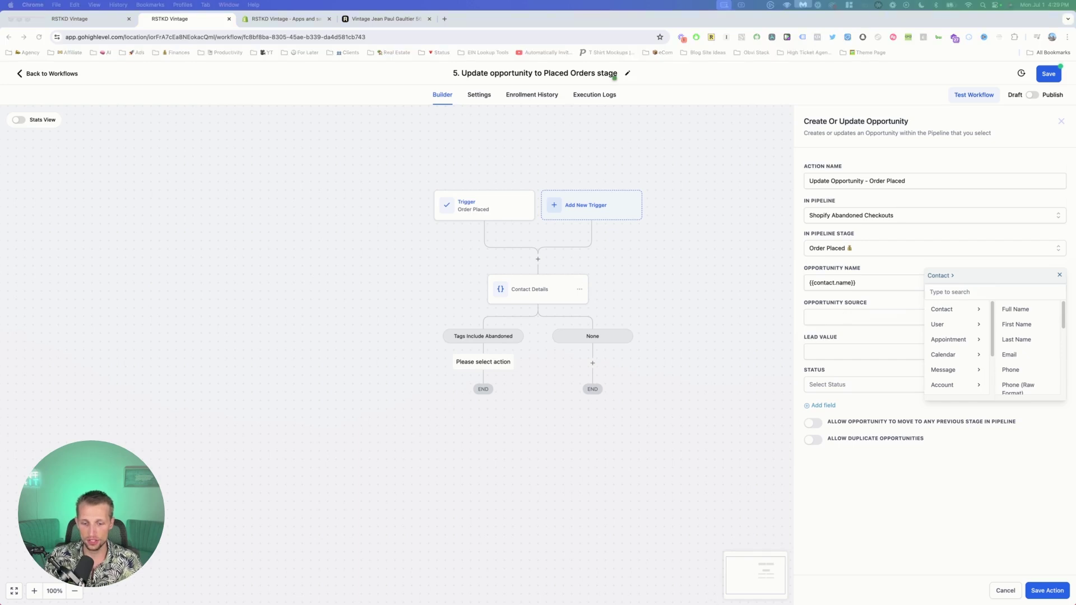
Step: Set the opportunity source to "Shopify" and the lead value to {{order.total_price}}
type("Shopify")
key("Tab")
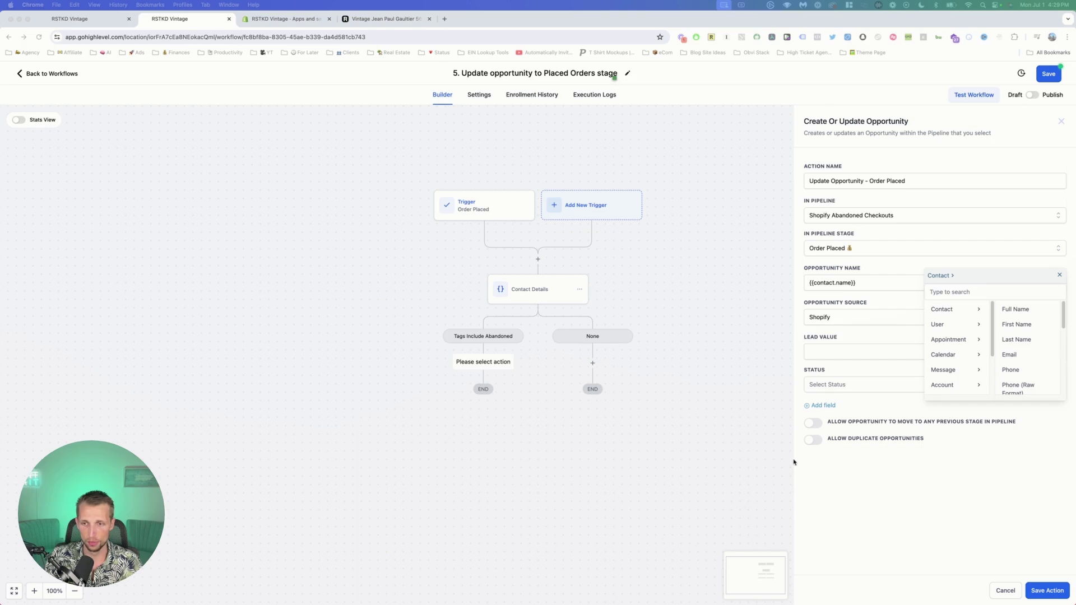
left_click(821, 352)
type("{{order.total_price}}")
left_click(864, 336)
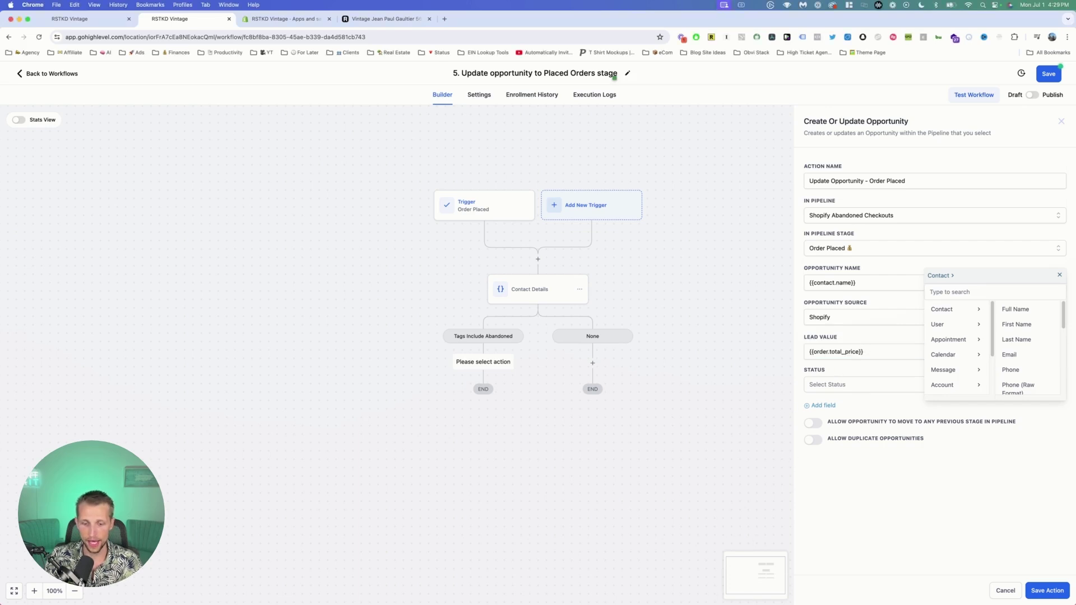
Step: Set the opportunity status to won and save the action
left_click(837, 387)
left_click(834, 416)
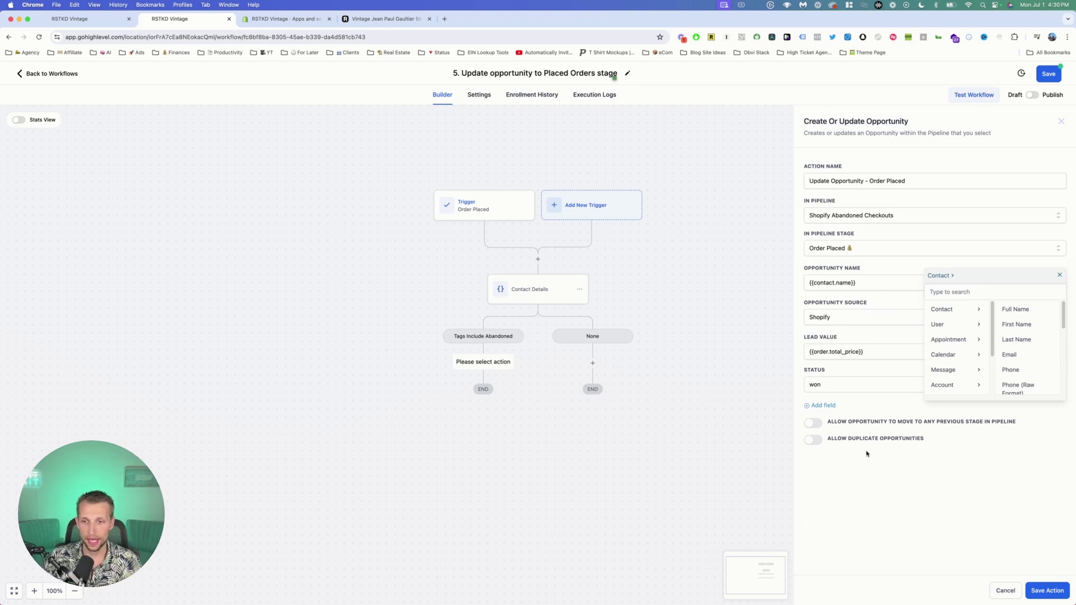
left_click(1033, 593)
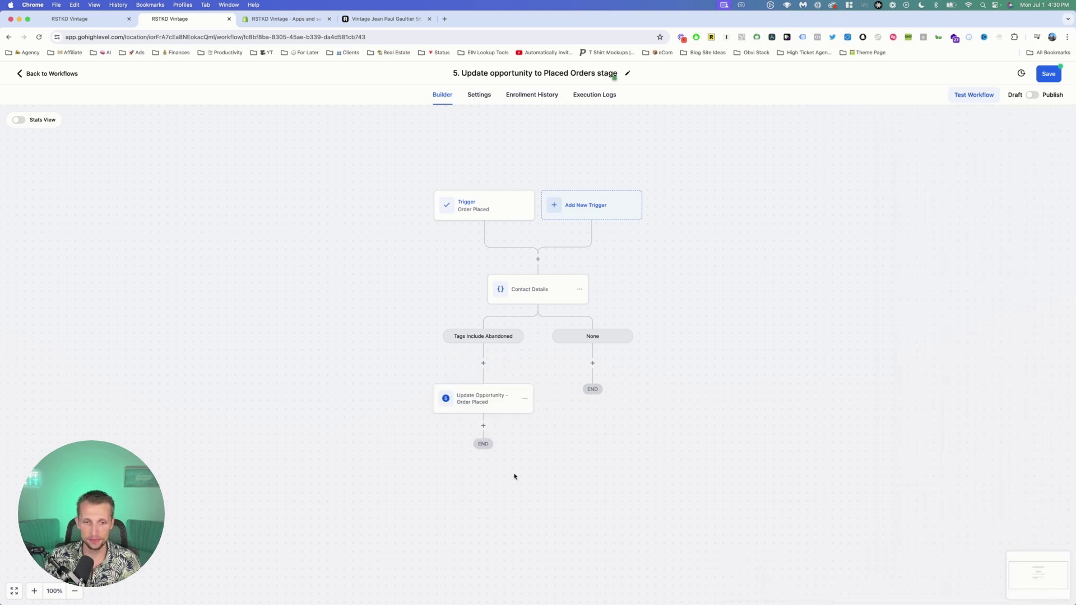
Step: Add a Remove Contact Tag action below the opportunity update and choose the tag "abandoned"
scroll(514, 476, "down", 1)
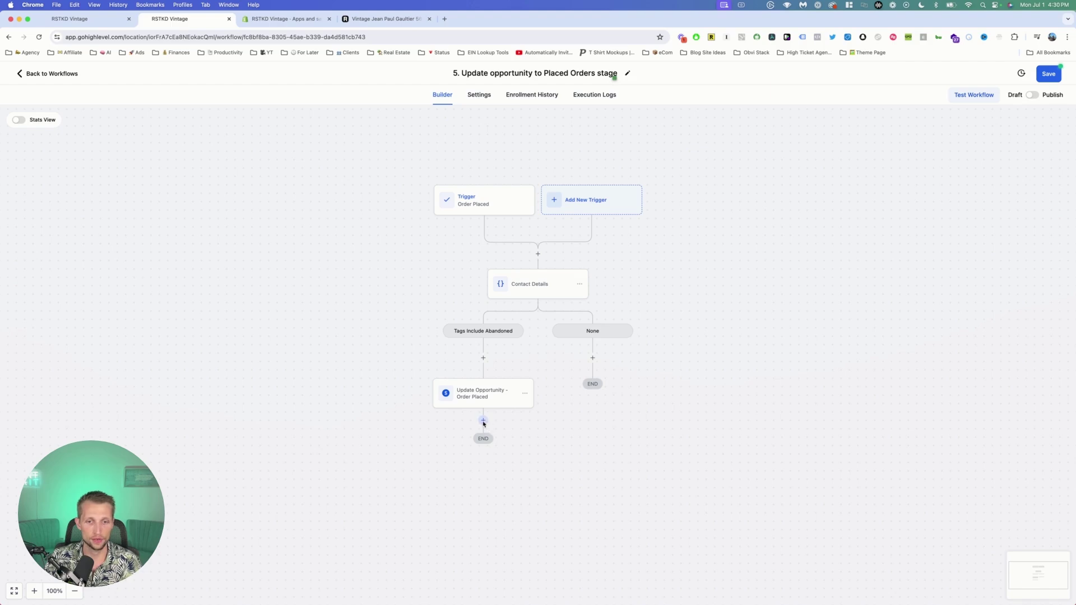
left_click(484, 420)
type("tag")
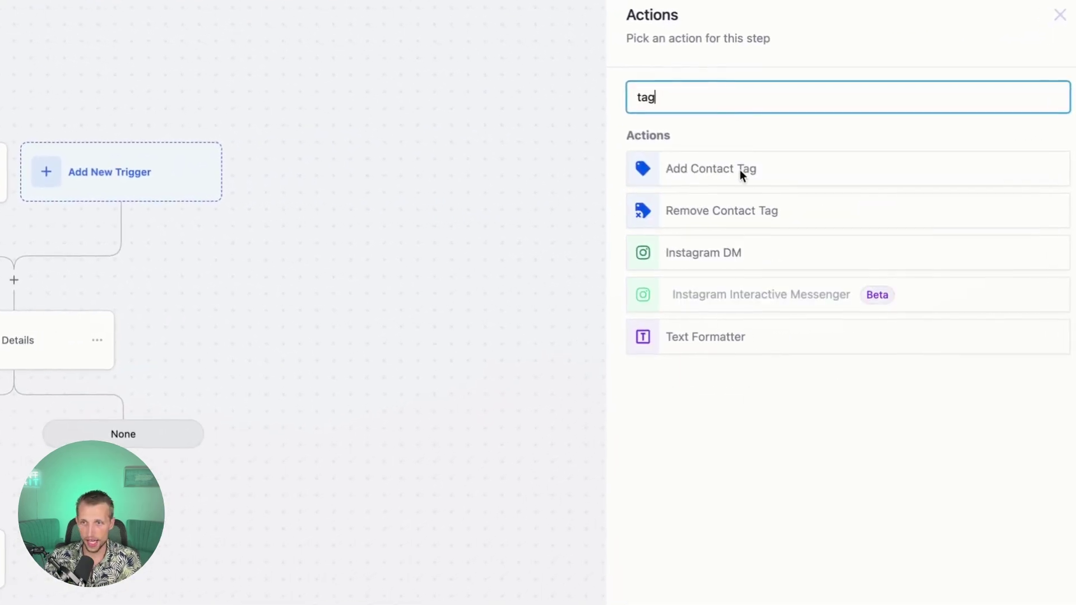
left_click(732, 208)
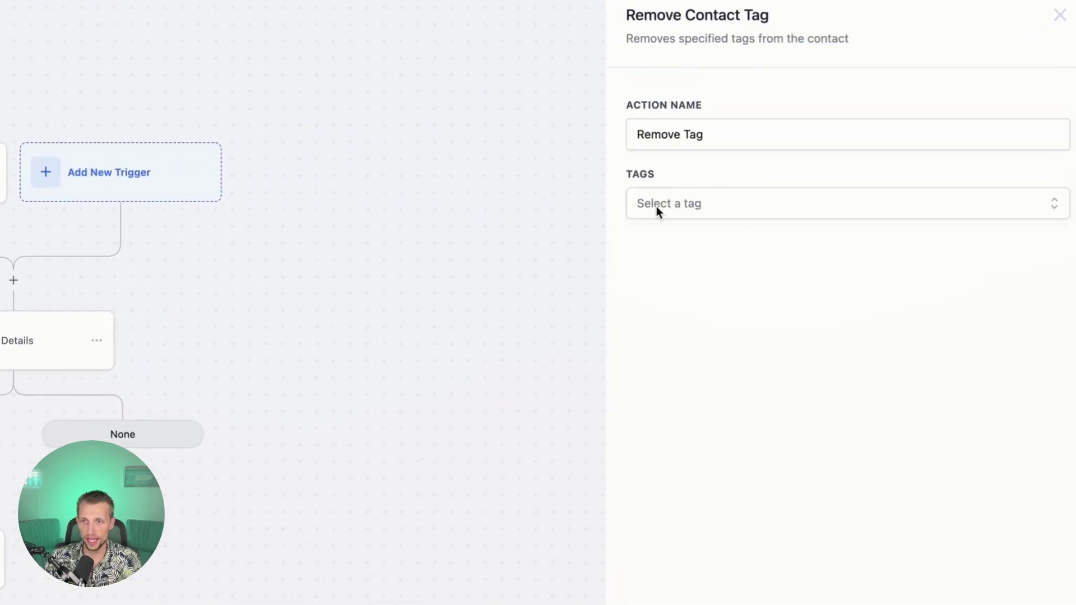
left_click(657, 206)
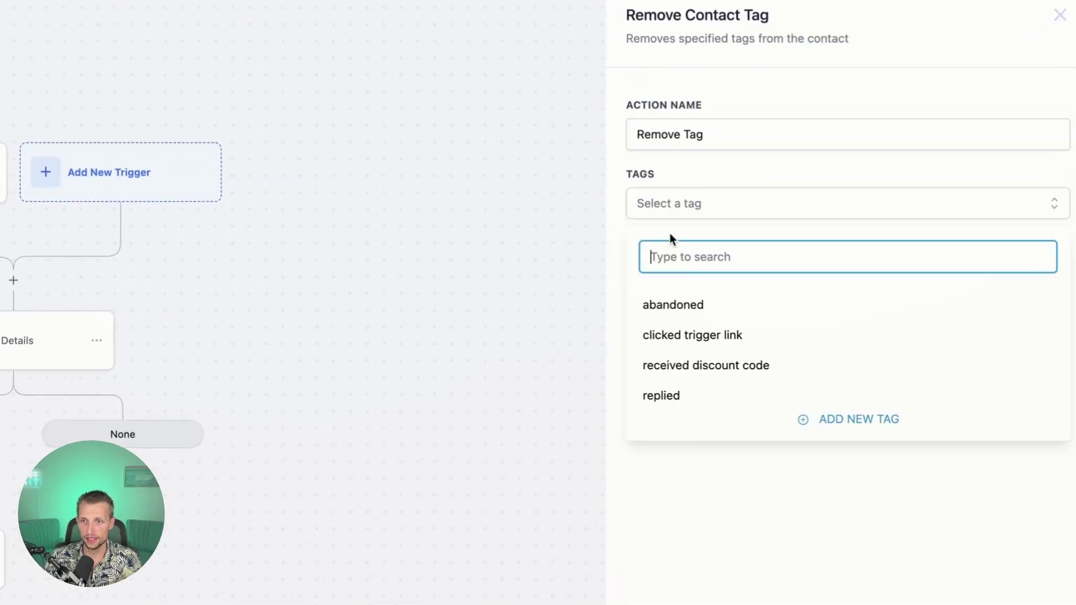
left_click(698, 313)
Step: Name the tag removal action "Remove Abandoned Tag" and save it
left_click(683, 135)
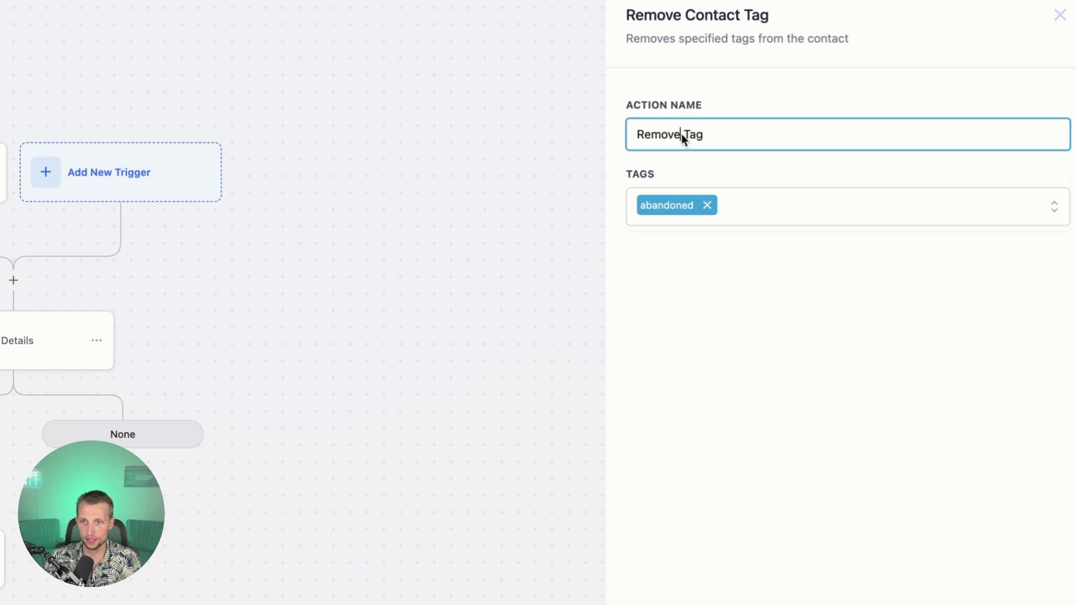
type("Abandoned")
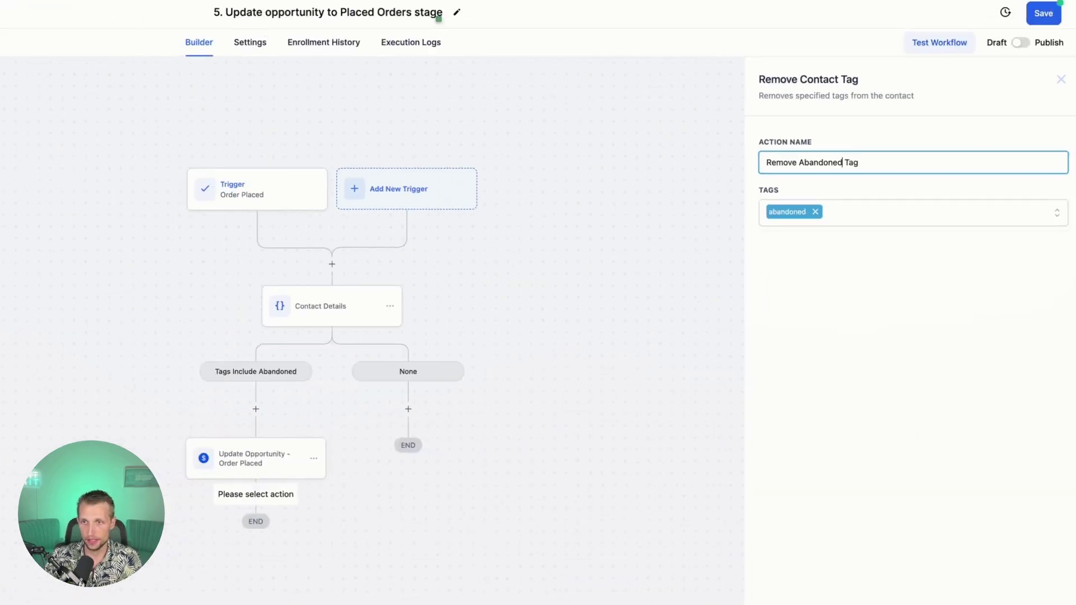
left_click(1046, 596)
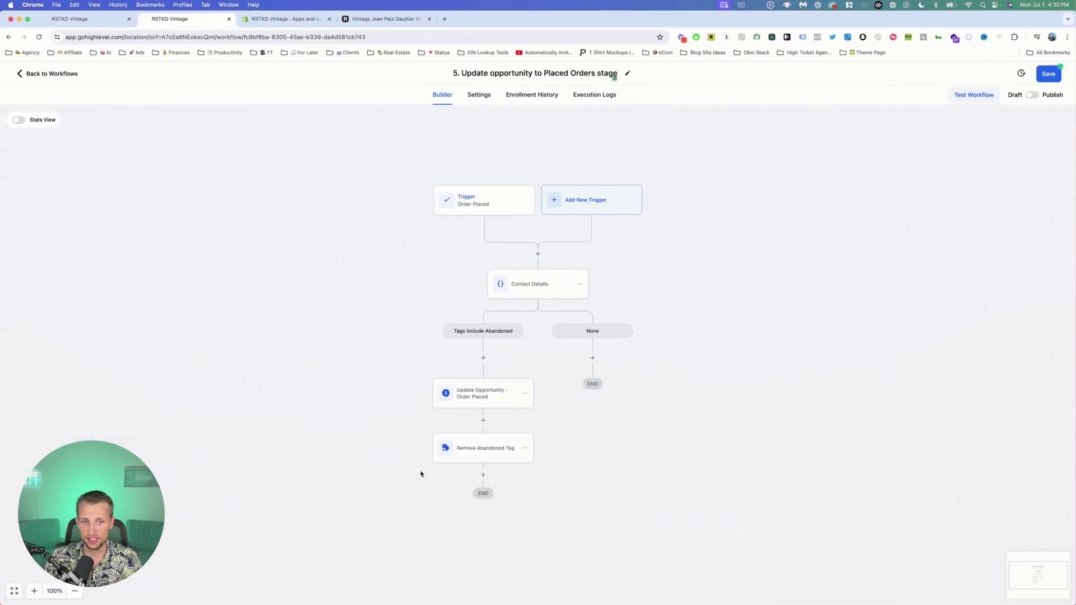
Step: Add an Add Contact Tag action below Remove Abandoned Tag and name it "Add Recovered Tag"
left_click(483, 475)
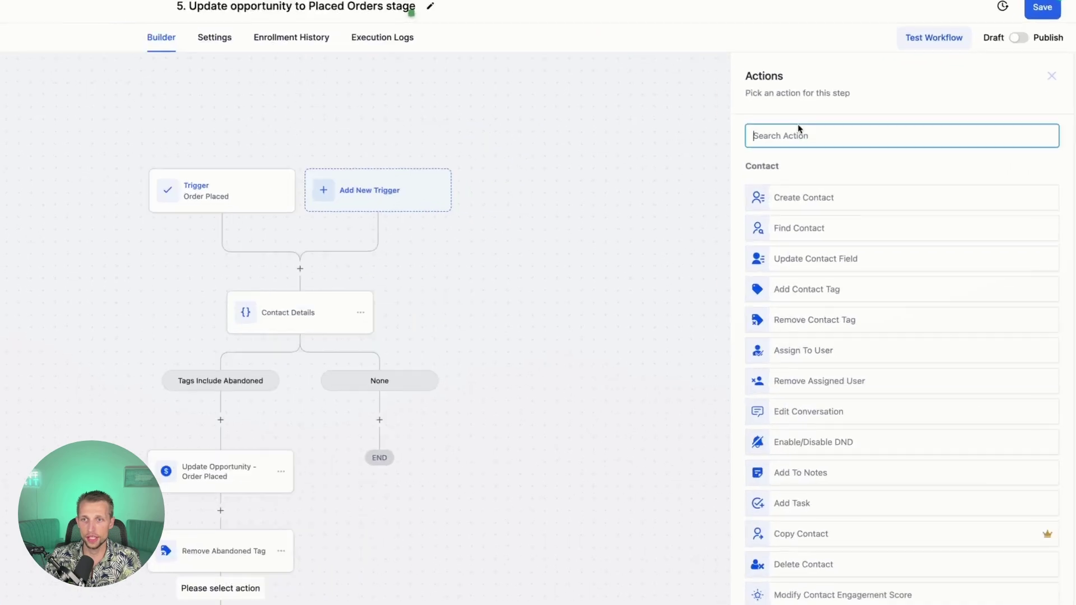
type("tag")
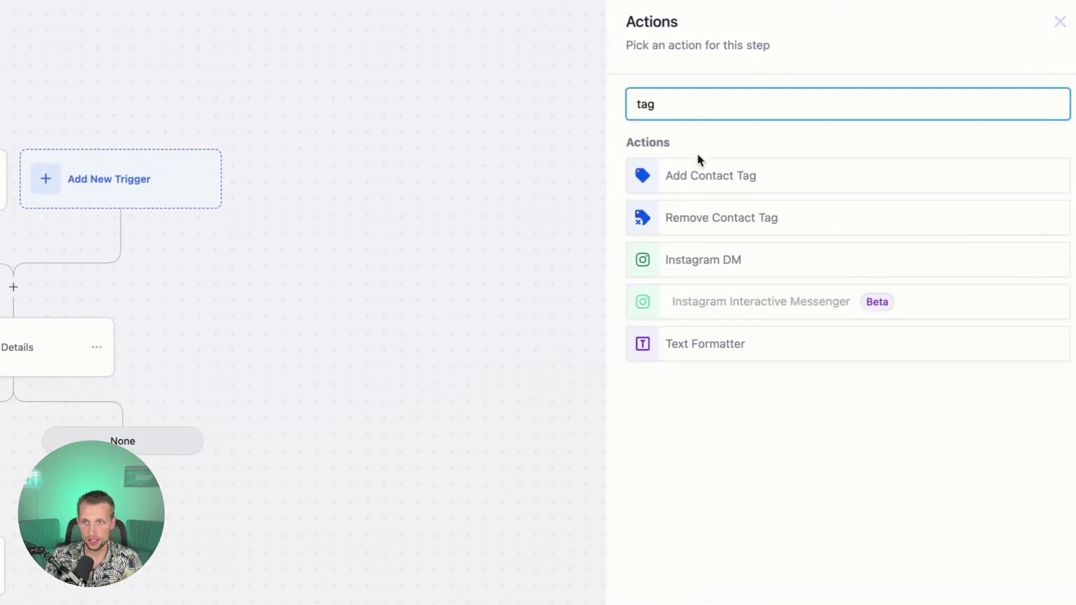
left_click(704, 174)
left_click(676, 203)
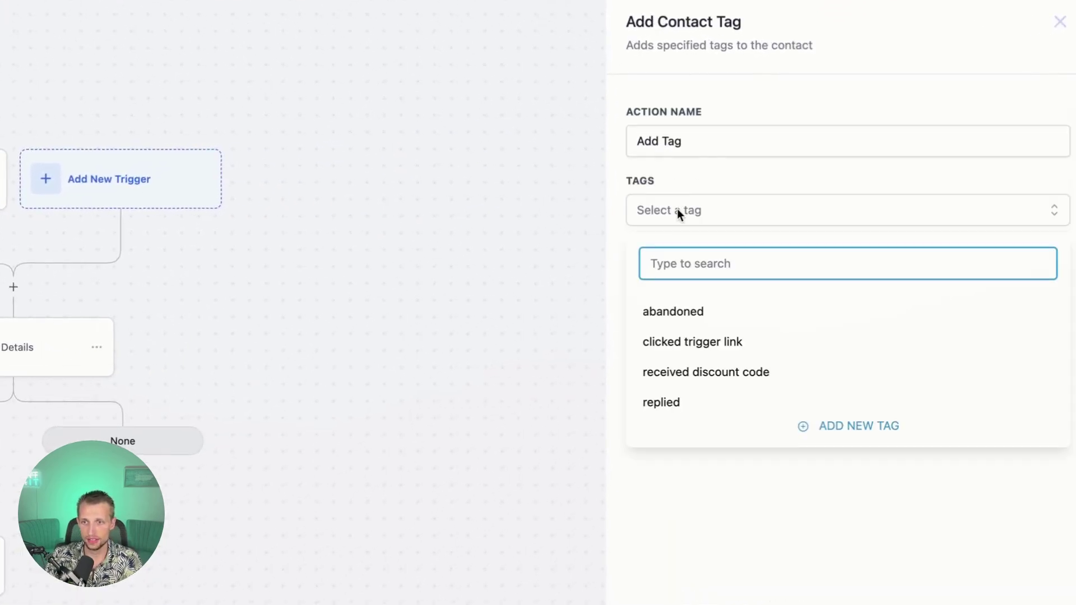
left_click(660, 143)
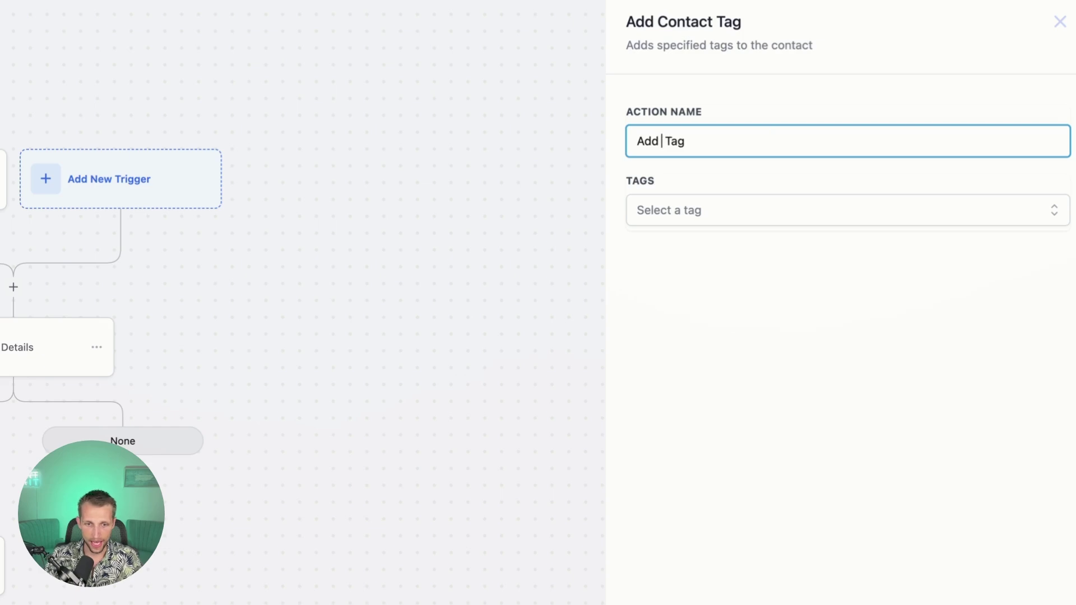
type("Recovered")
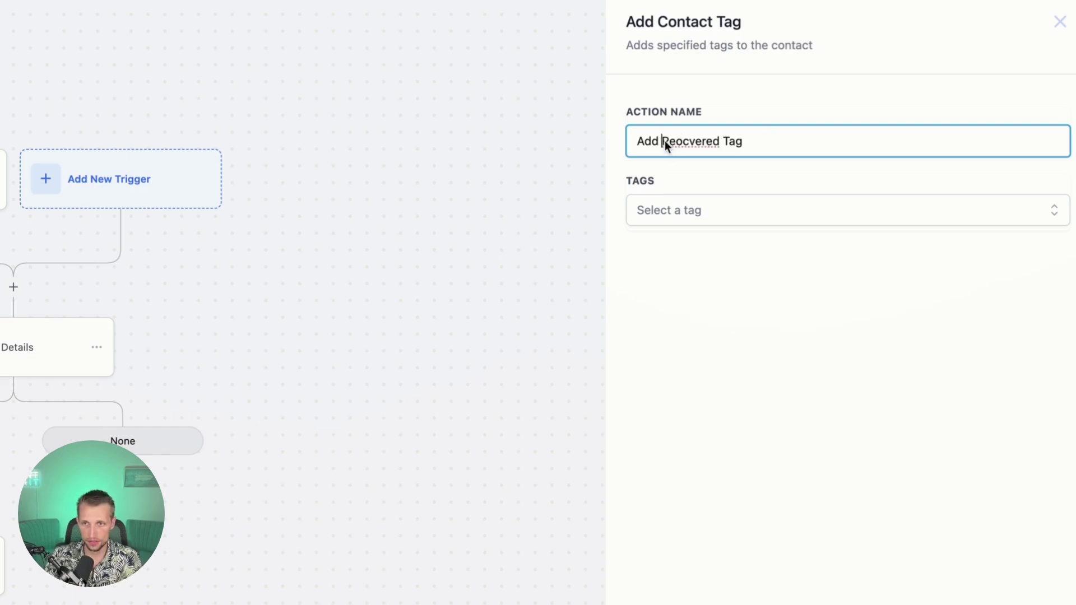
Step: Create a new tag "recovered" for the Add Recovered Tag action and save the action
left_click(671, 200)
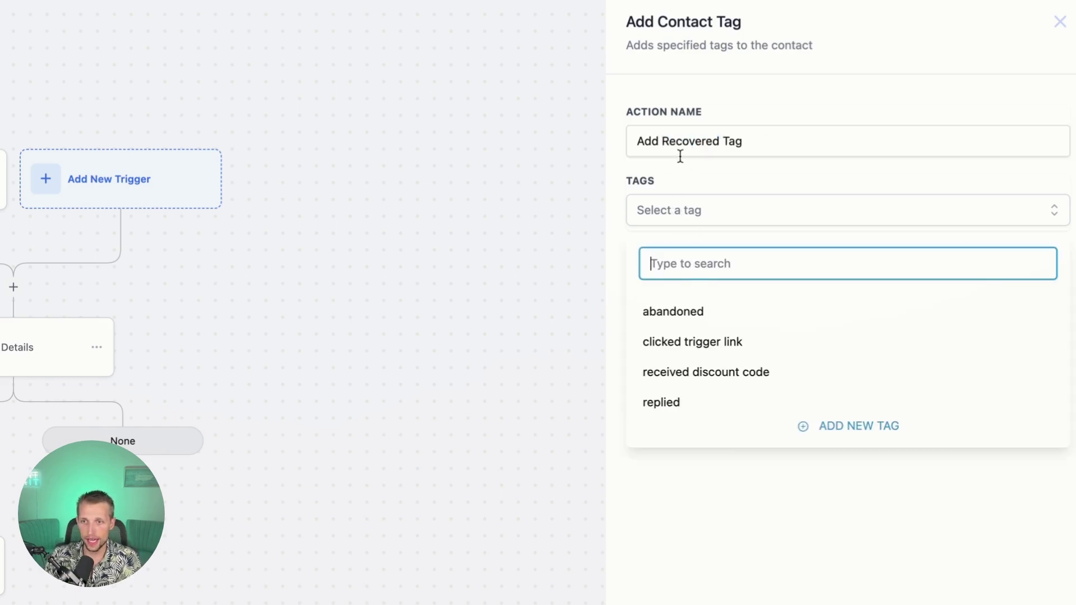
type("recovered")
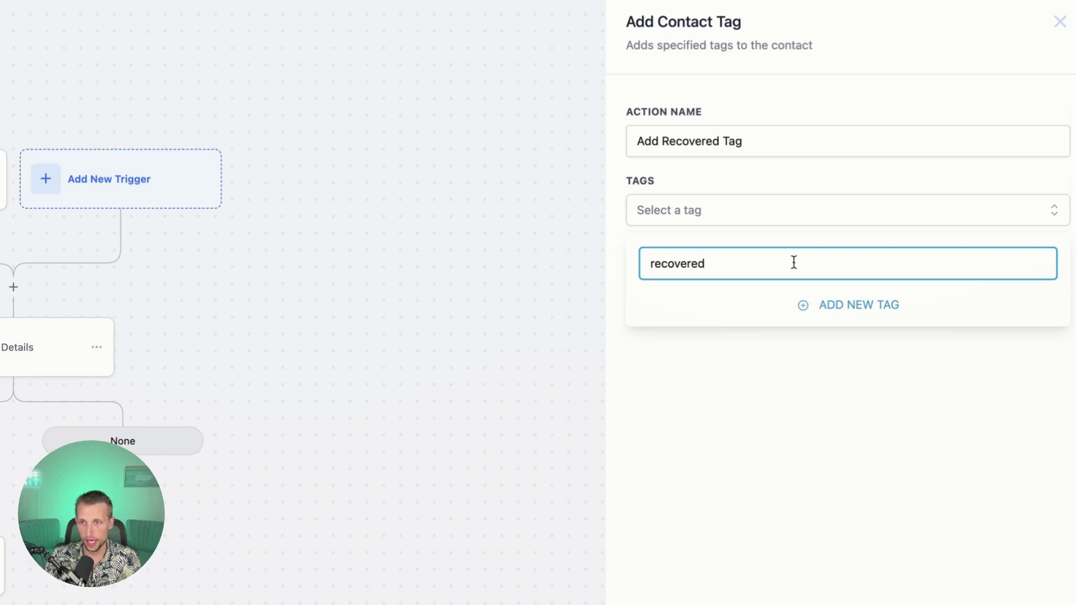
left_click(815, 303)
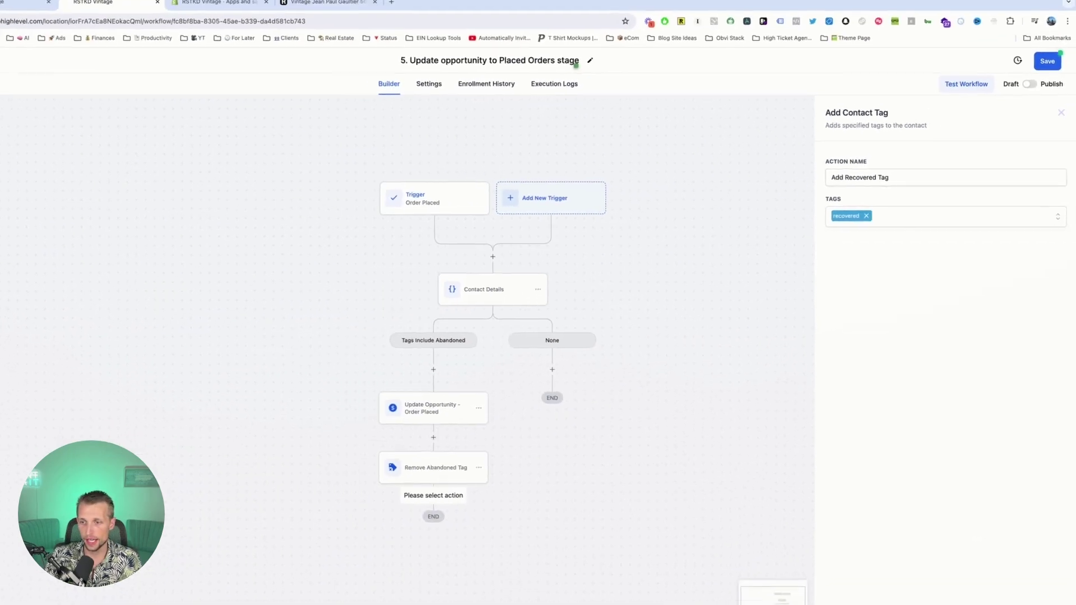
left_click(1044, 594)
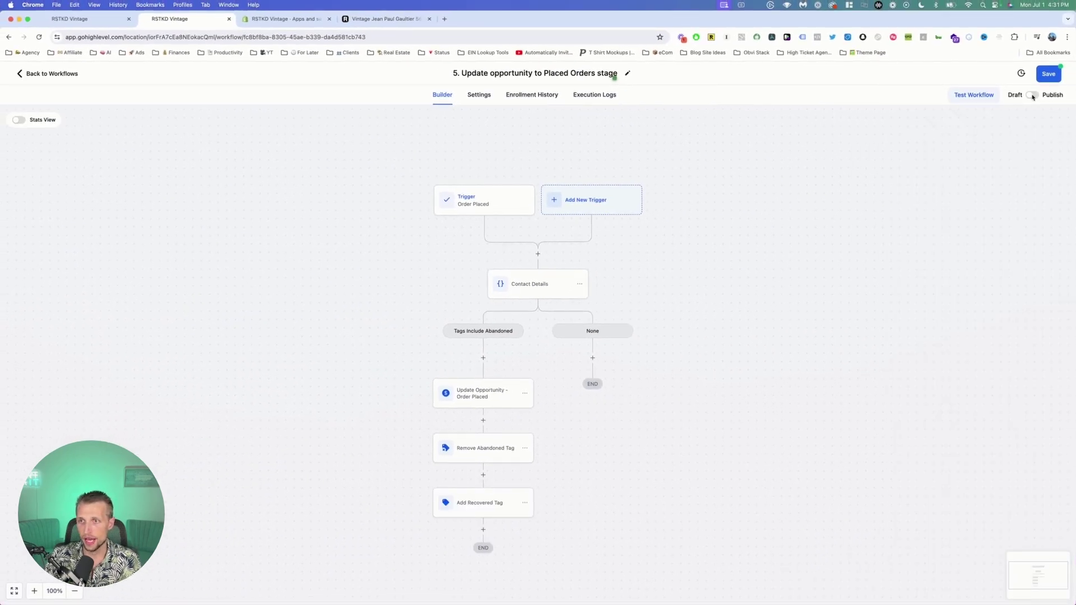
Step: Publish and save the "5. Update opportunity to Placed Orders stage" workflow, and return to the workflow list
left_click(1033, 95)
left_click(1048, 79)
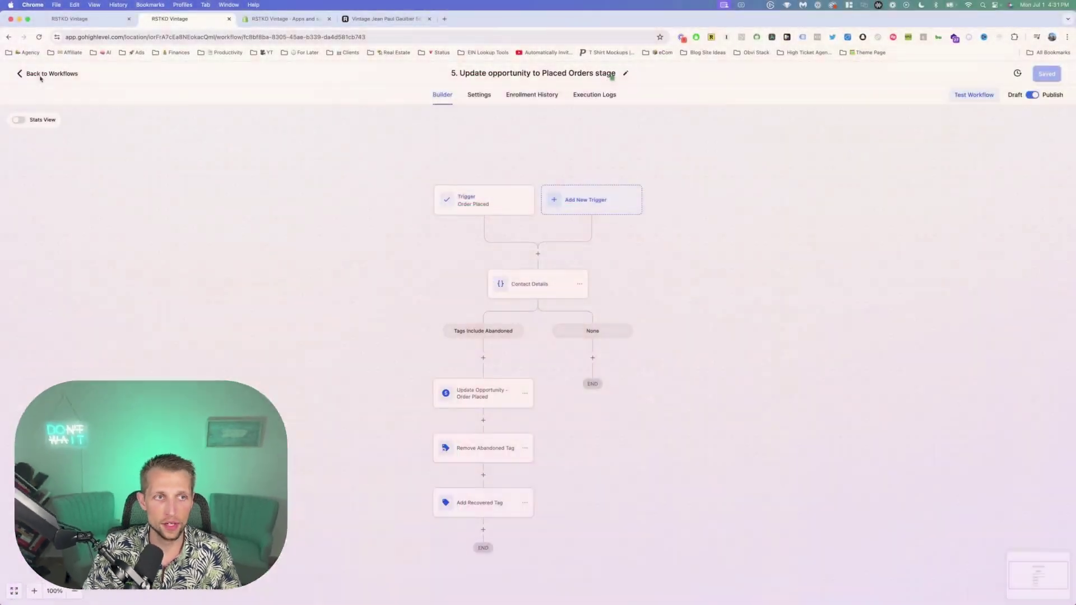
left_click(41, 74)
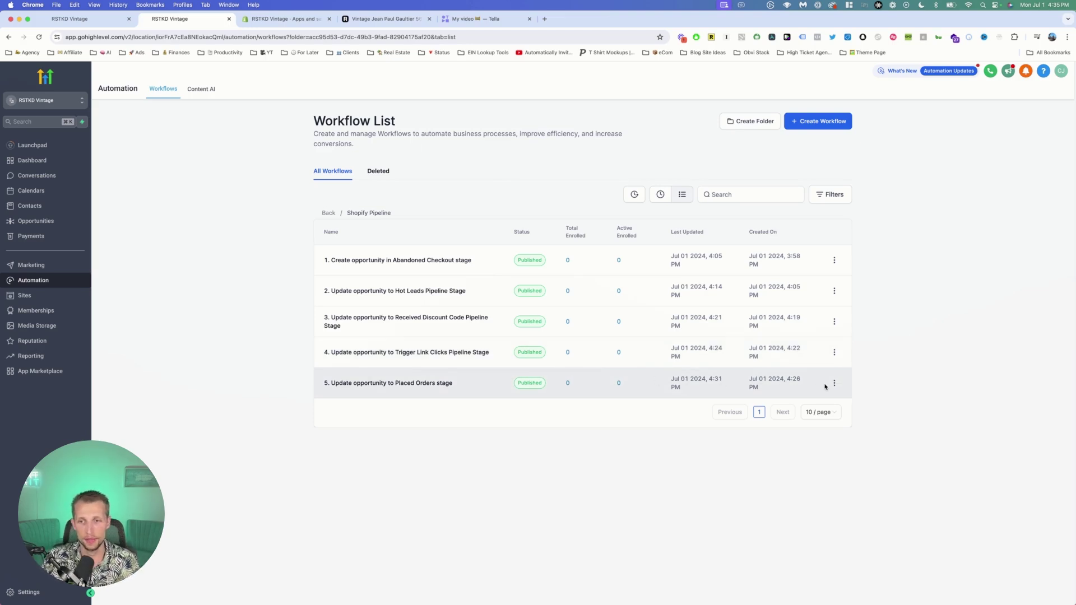
Step: Open the "5. Update opportunity to Placed Orders stage" workflow and review its settings, including contact re-entry, before returning to its builder view
left_click(448, 387)
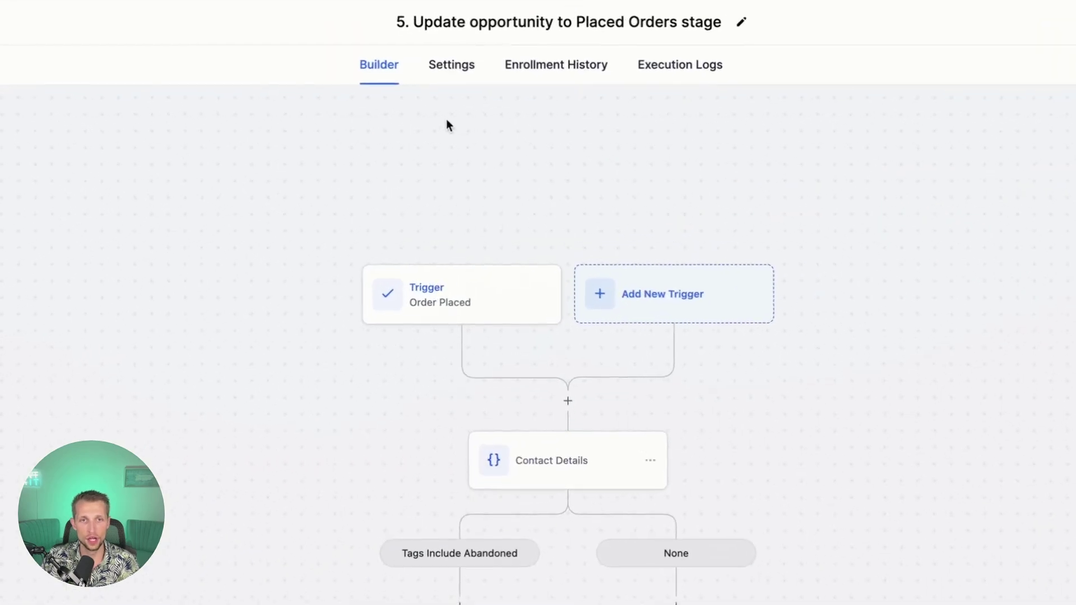
left_click(451, 66)
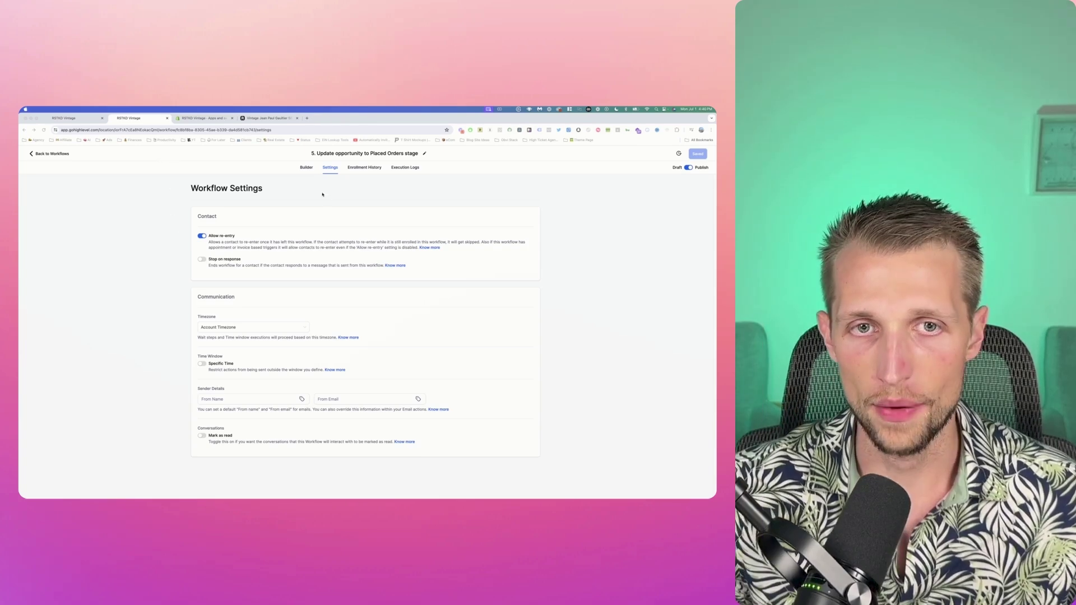
left_click(306, 168)
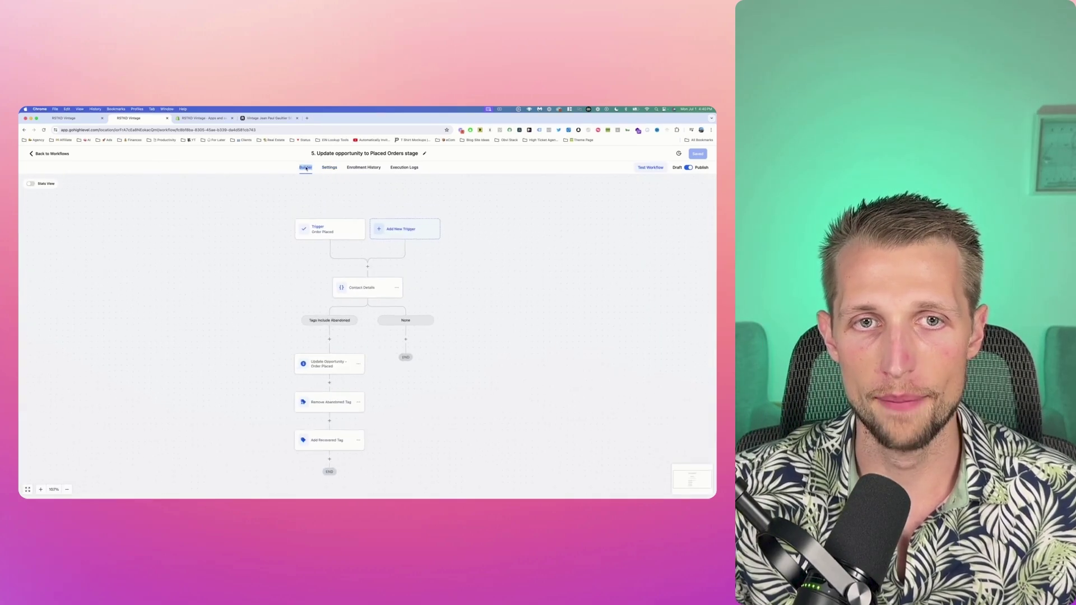